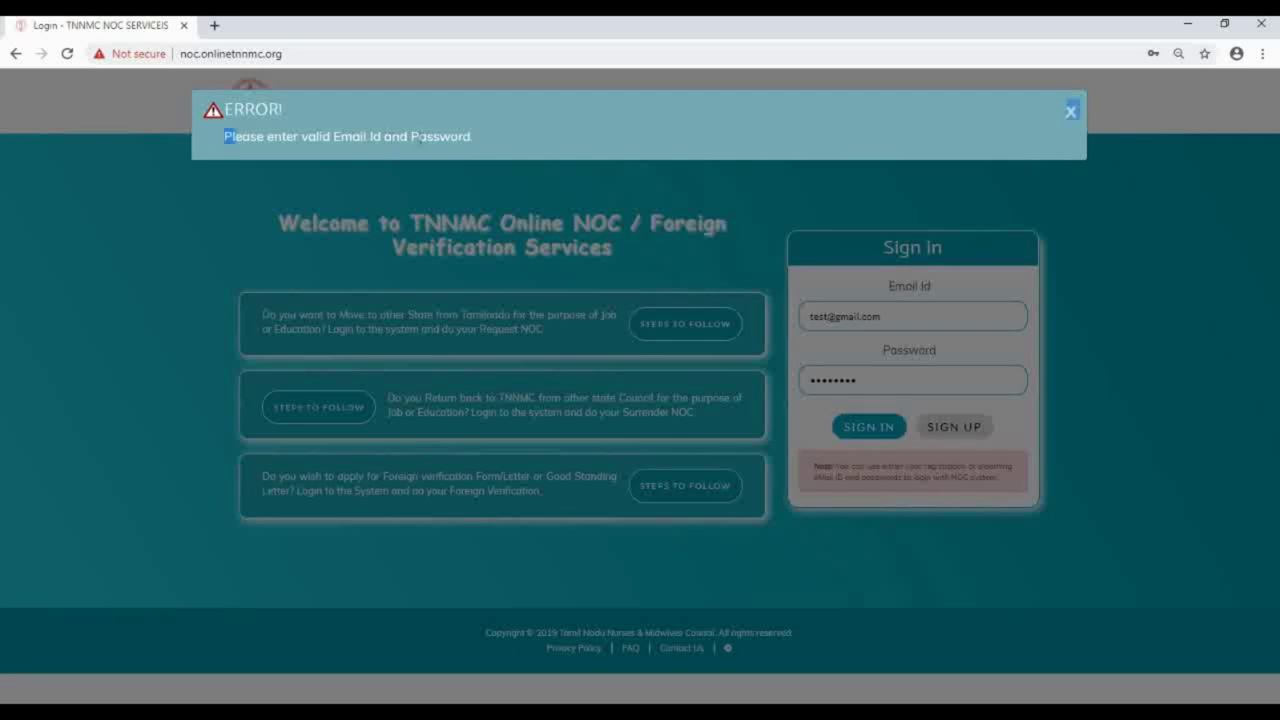
Dismiss the login error and open the CNE nurse registration page from the Nurse Sign-Up prompt
click(1070, 112)
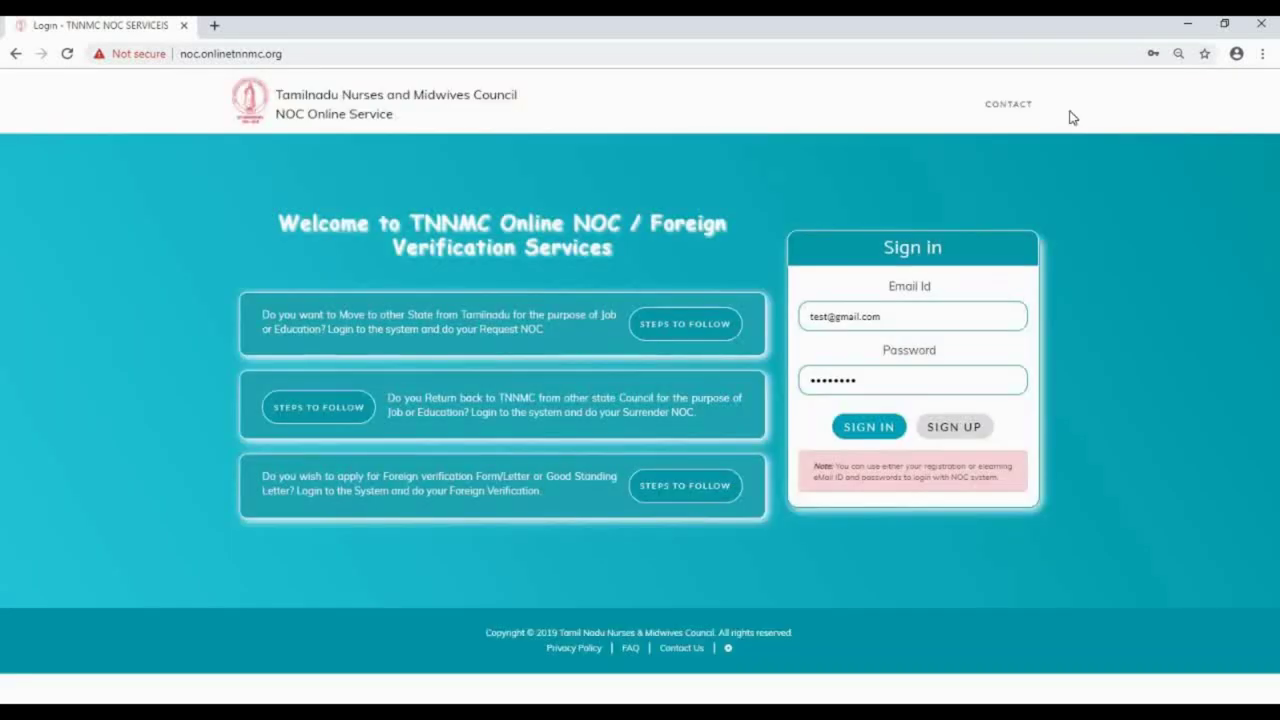
click(971, 429)
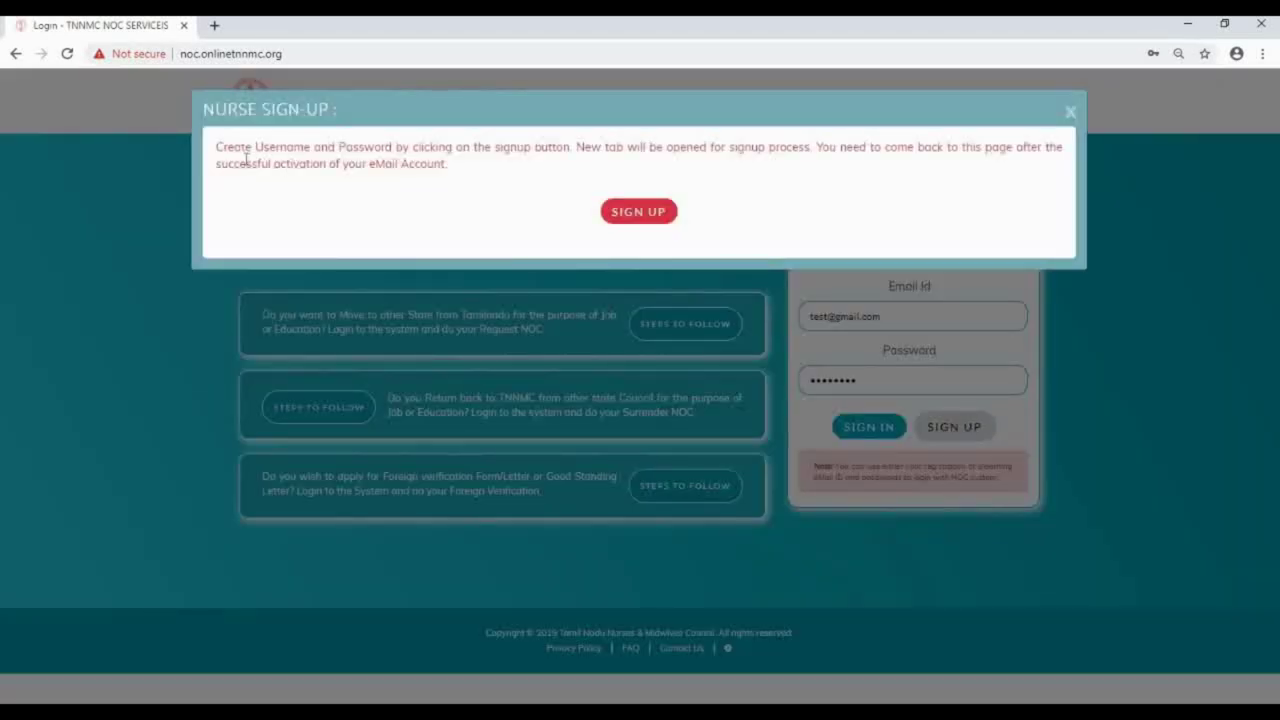
click(659, 215)
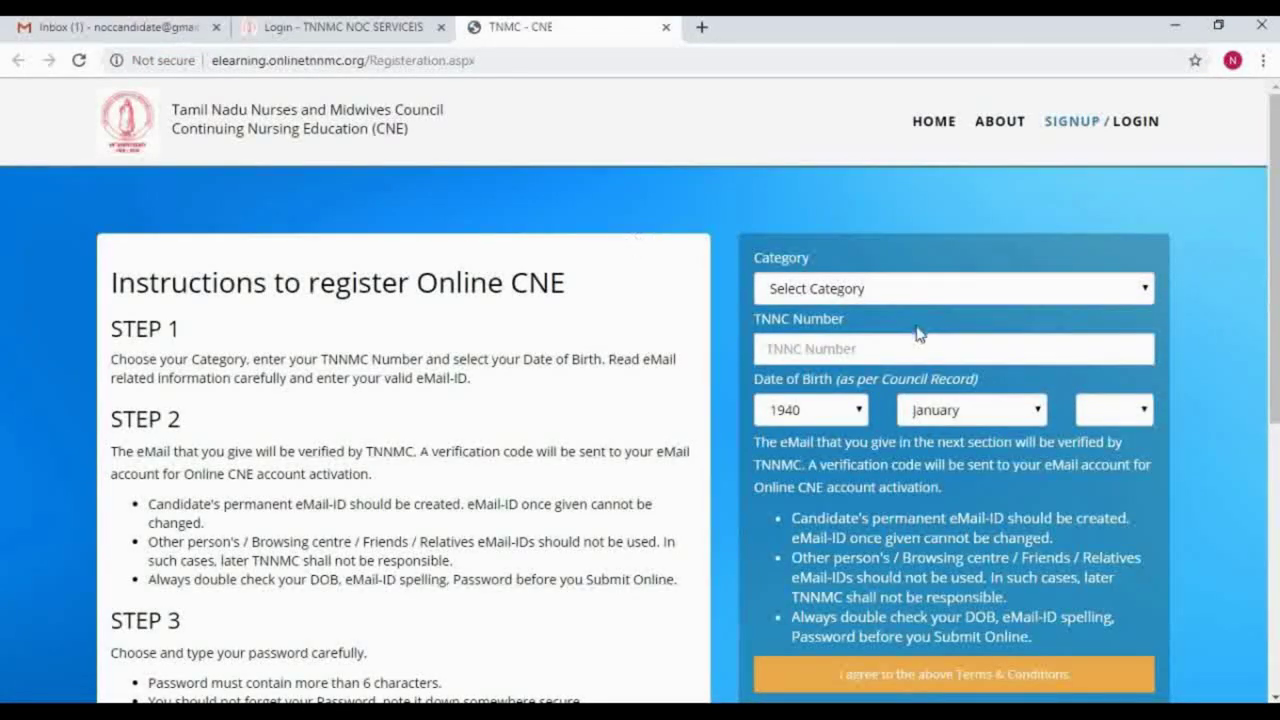
Choose RN as the category and enter the nurse's TNNC registration number
click(930, 287)
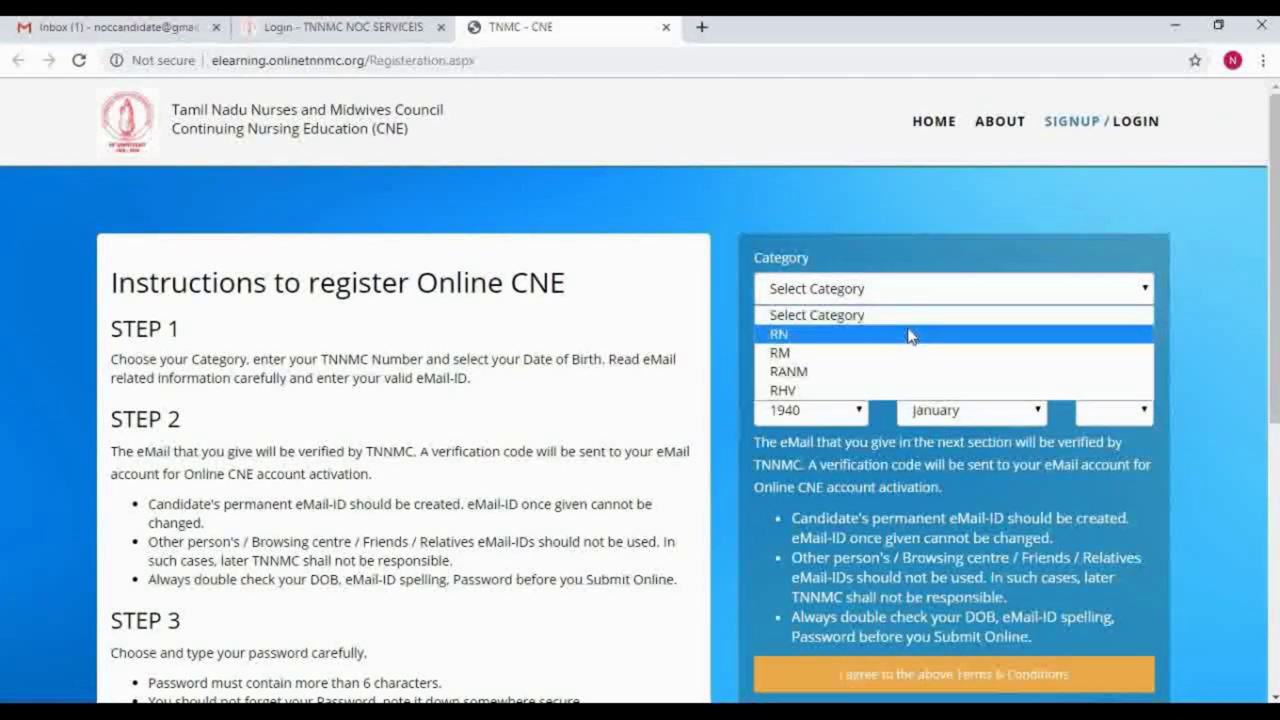
click(855, 332)
click(863, 343)
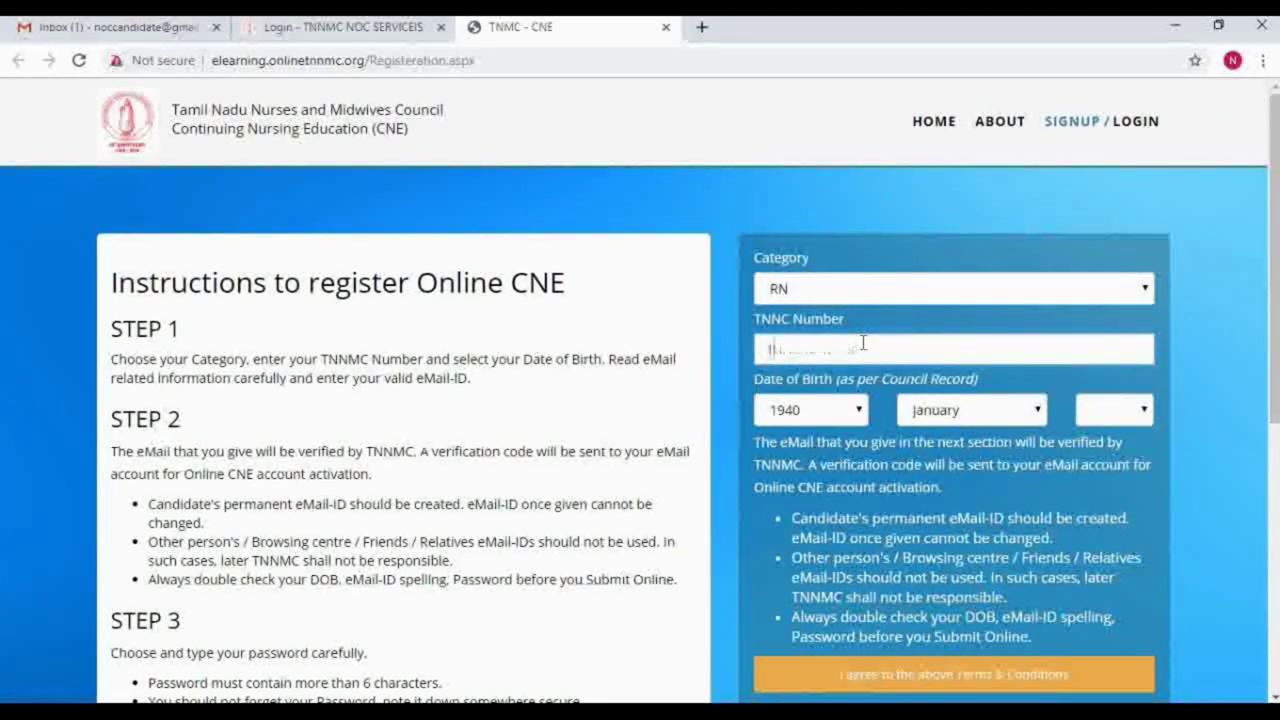
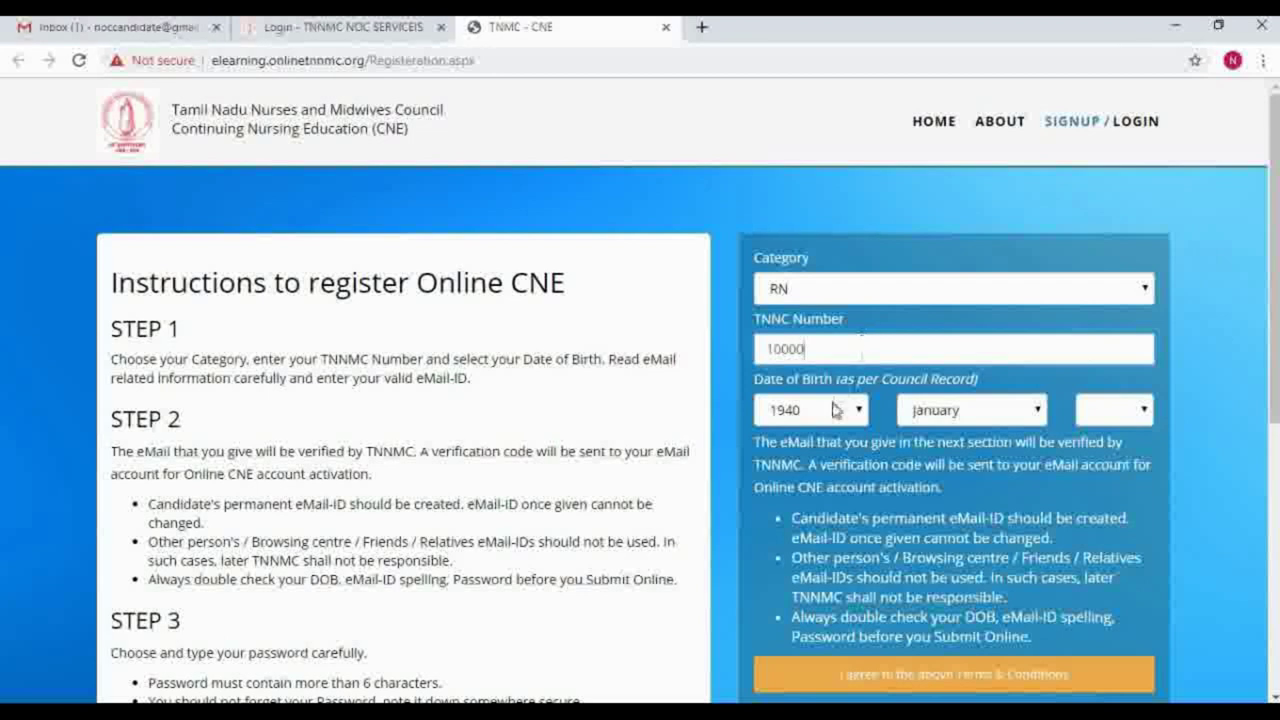
Set the date of birth to 2 June 1974
click(832, 411)
key(Down)
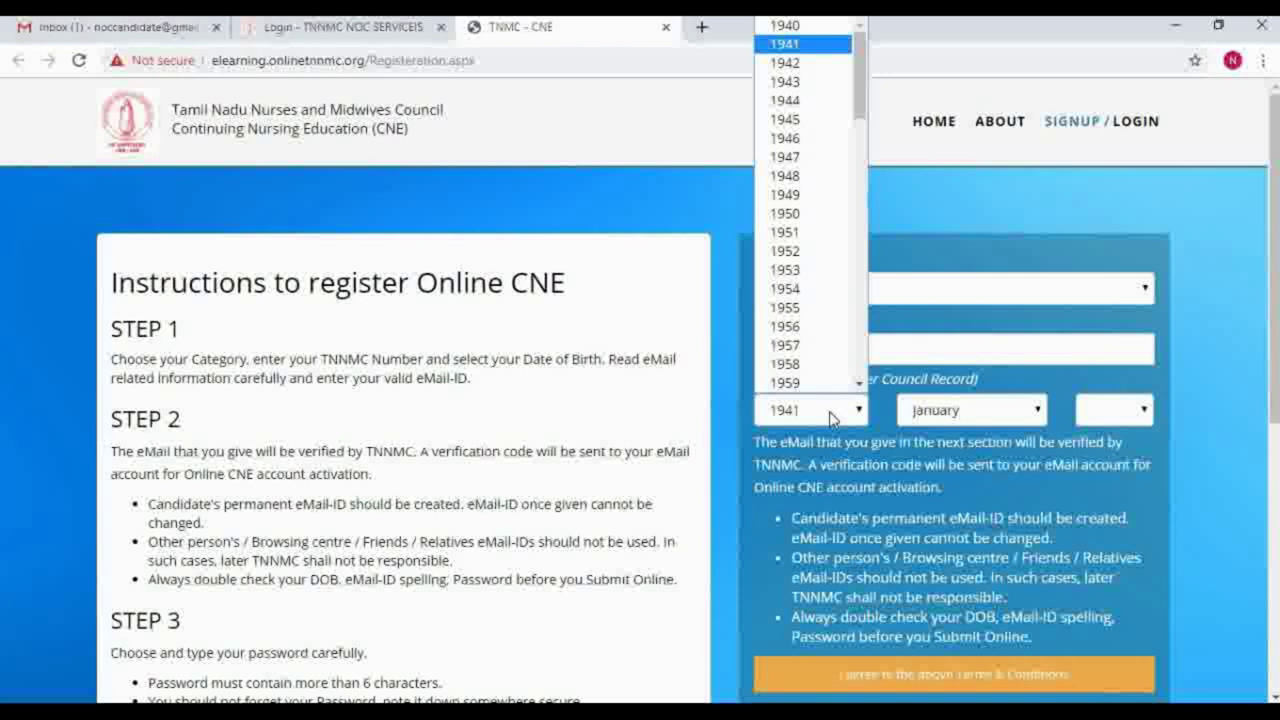
key(Down)
text(1970)
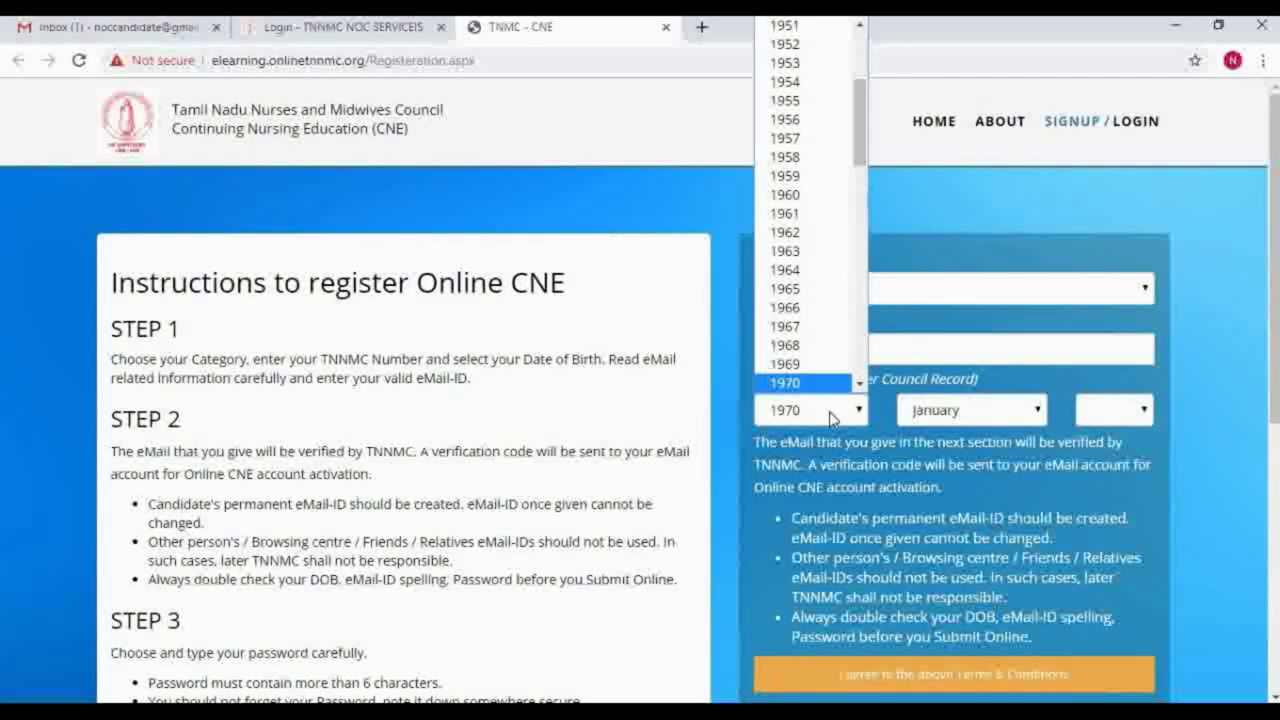
key(Down)
key(Down)
key(Down)
key(Down)
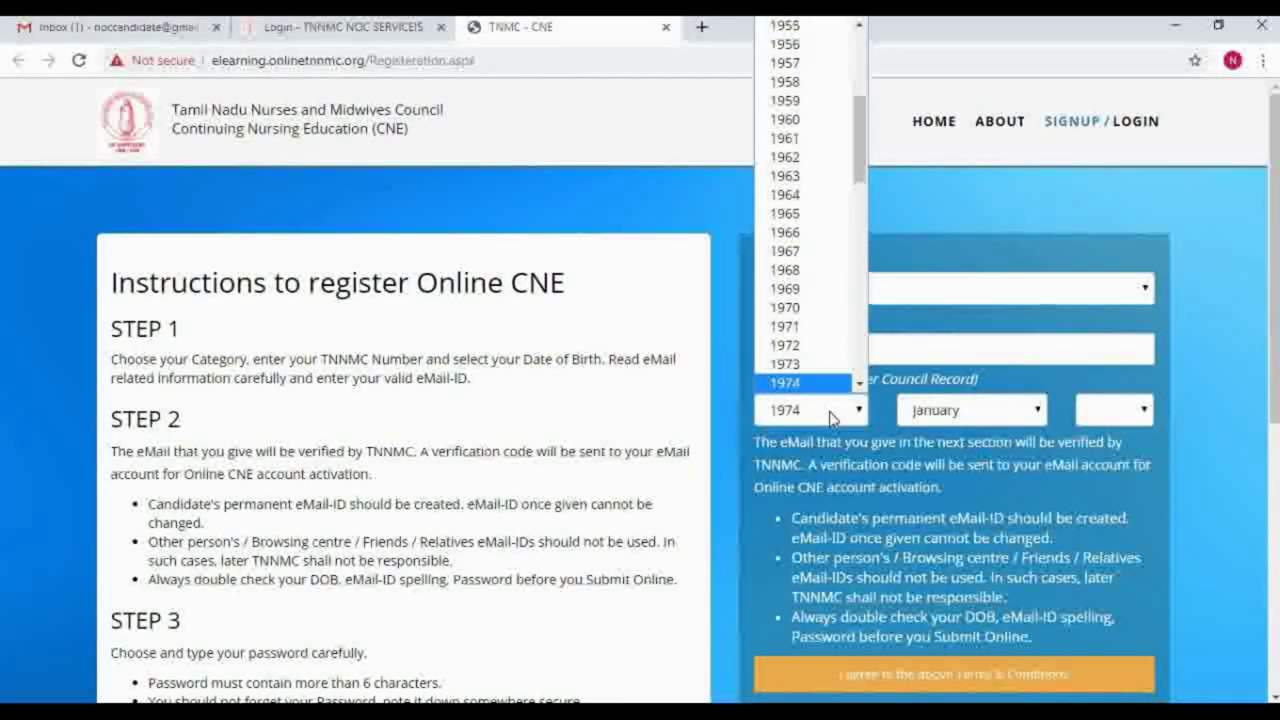
click(937, 422)
click(937, 422)
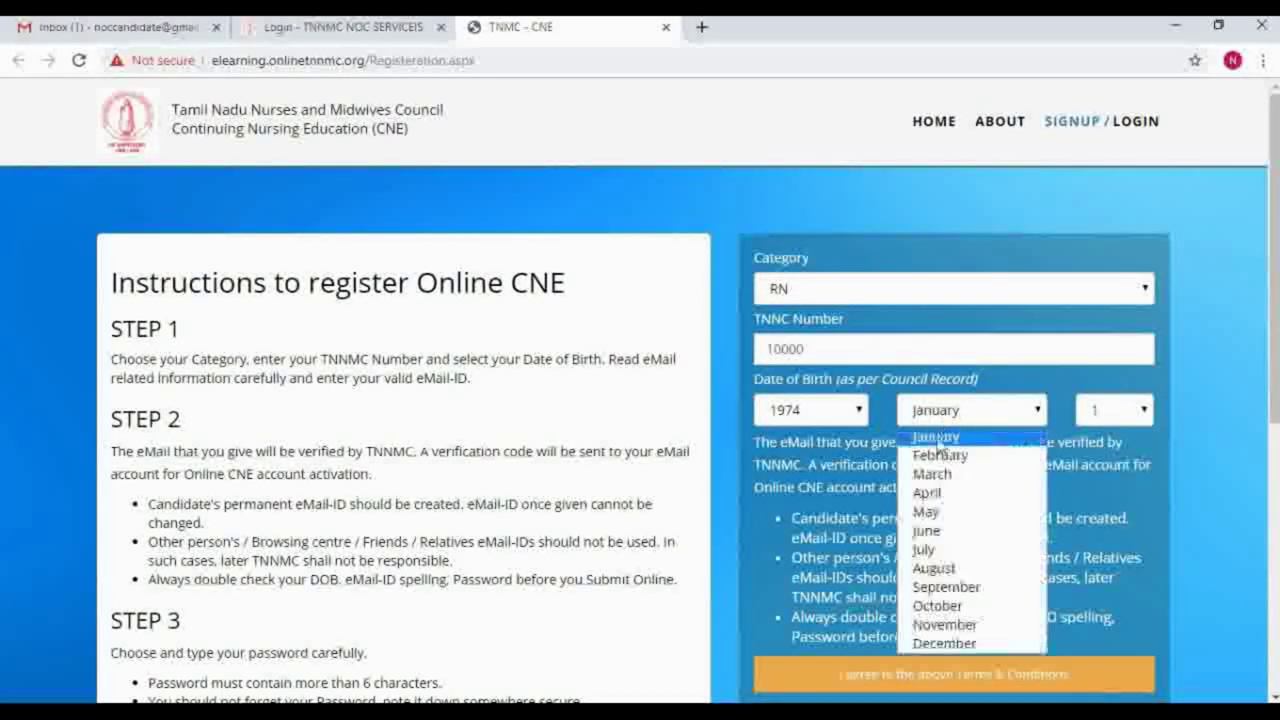
click(935, 530)
click(1131, 414)
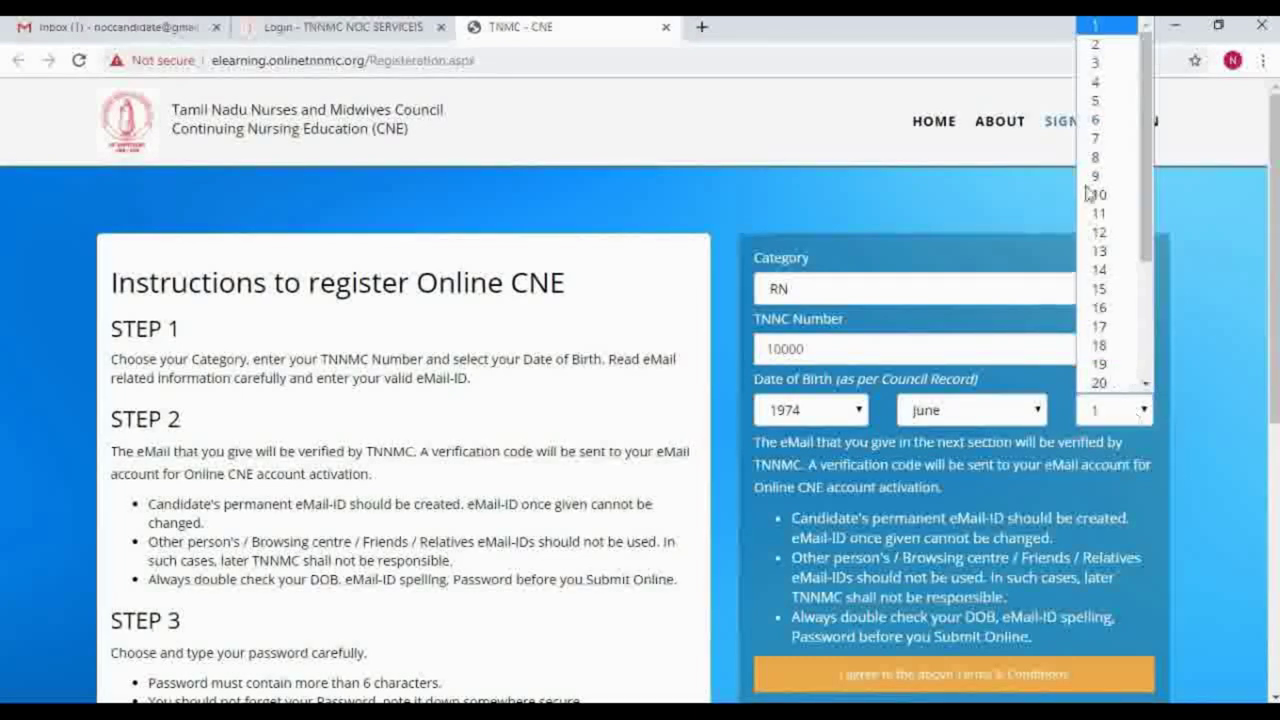
click(1100, 45)
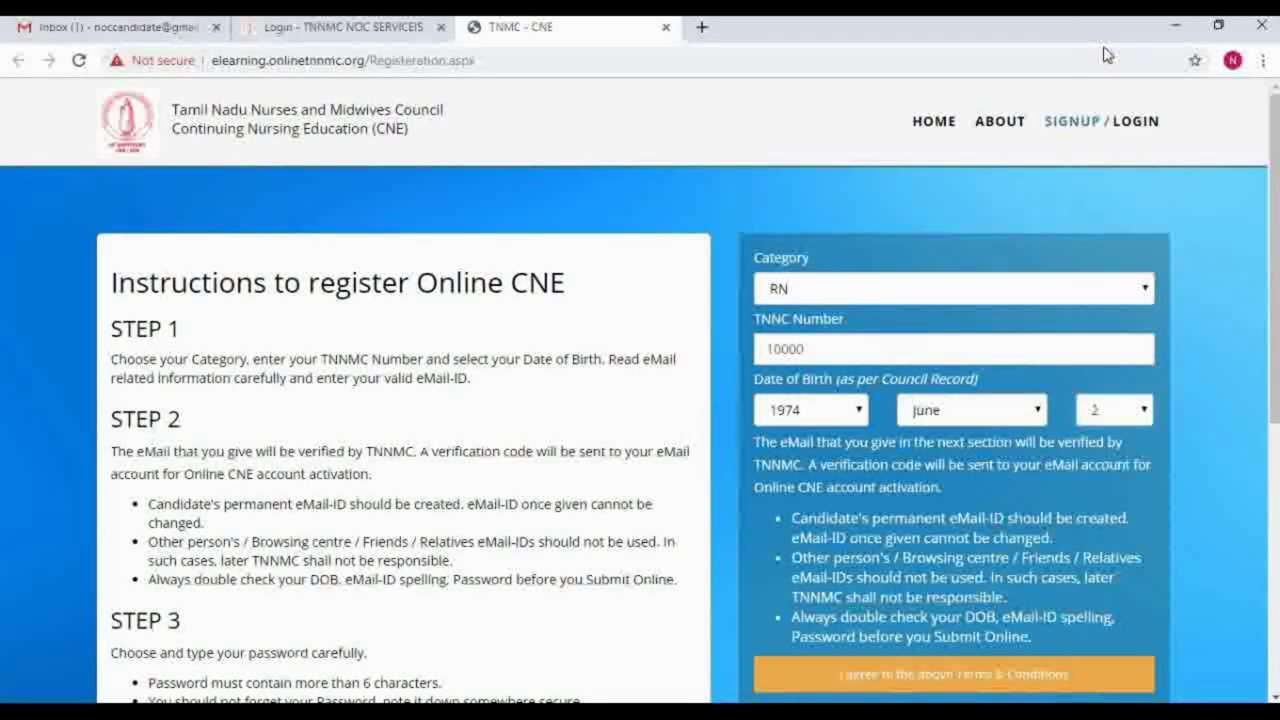
Agree to the terms, enter the candidate's e-mail address and verify the details
click(946, 680)
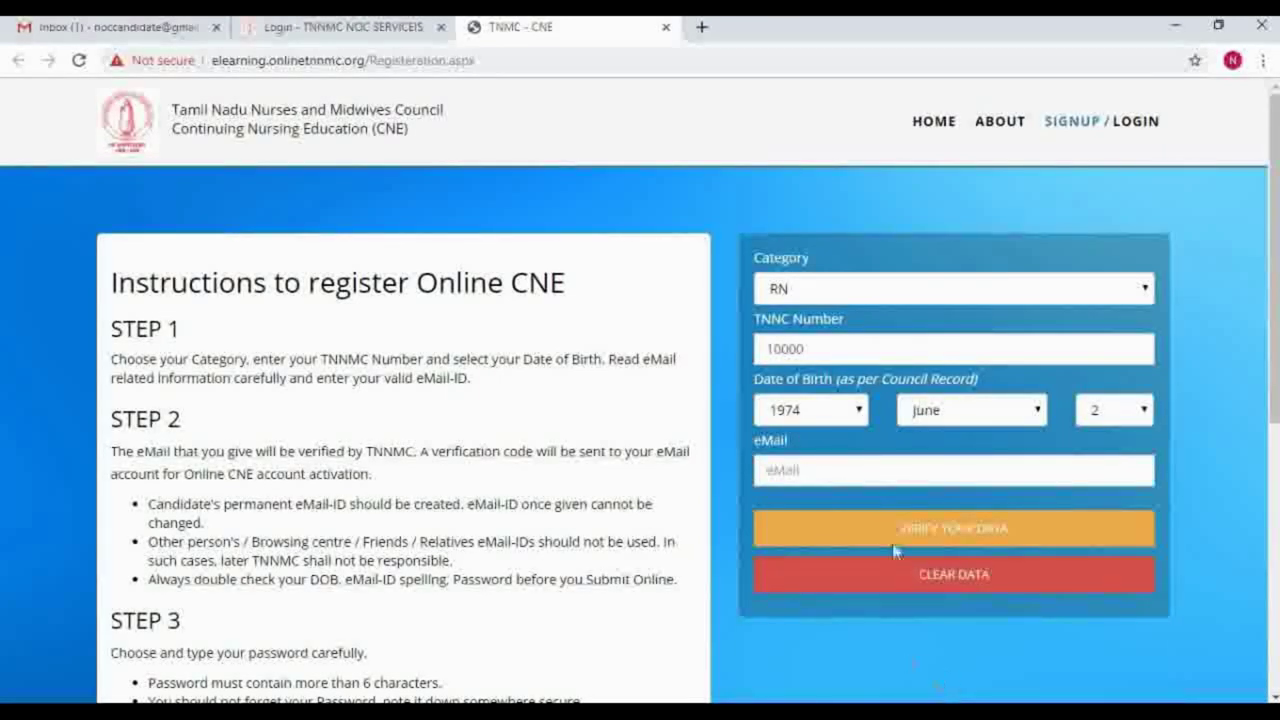
click(876, 472)
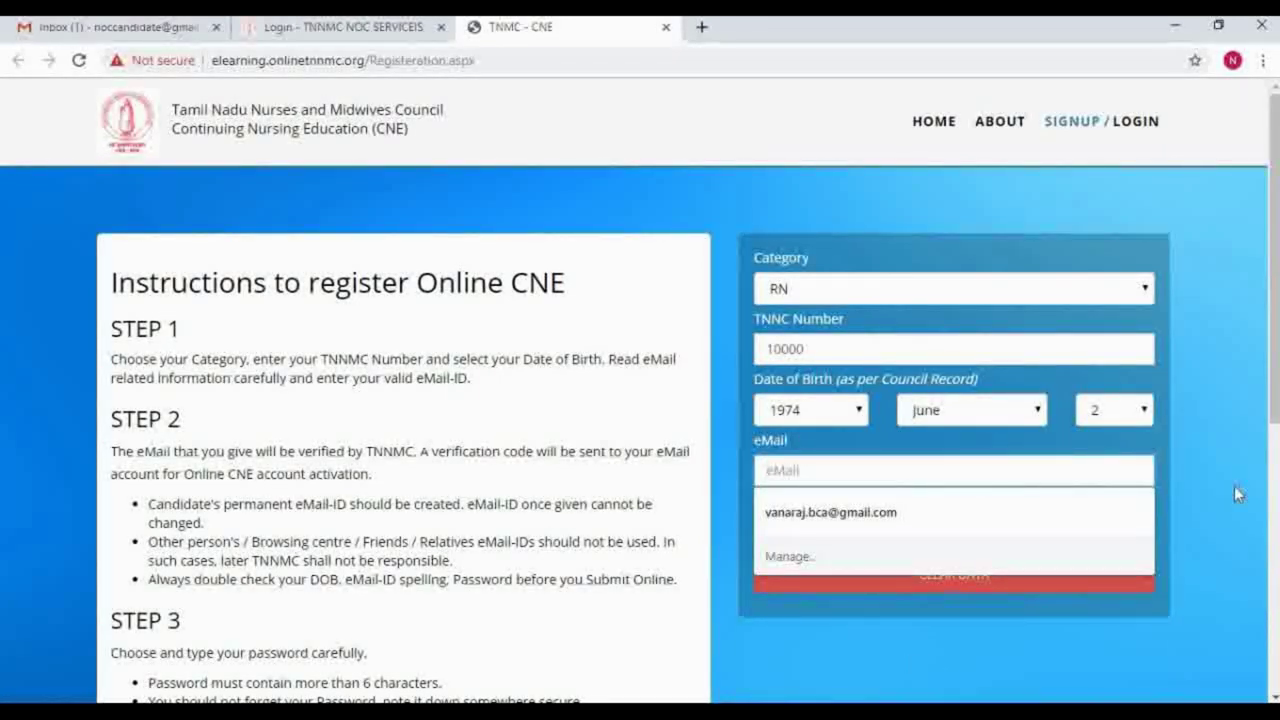
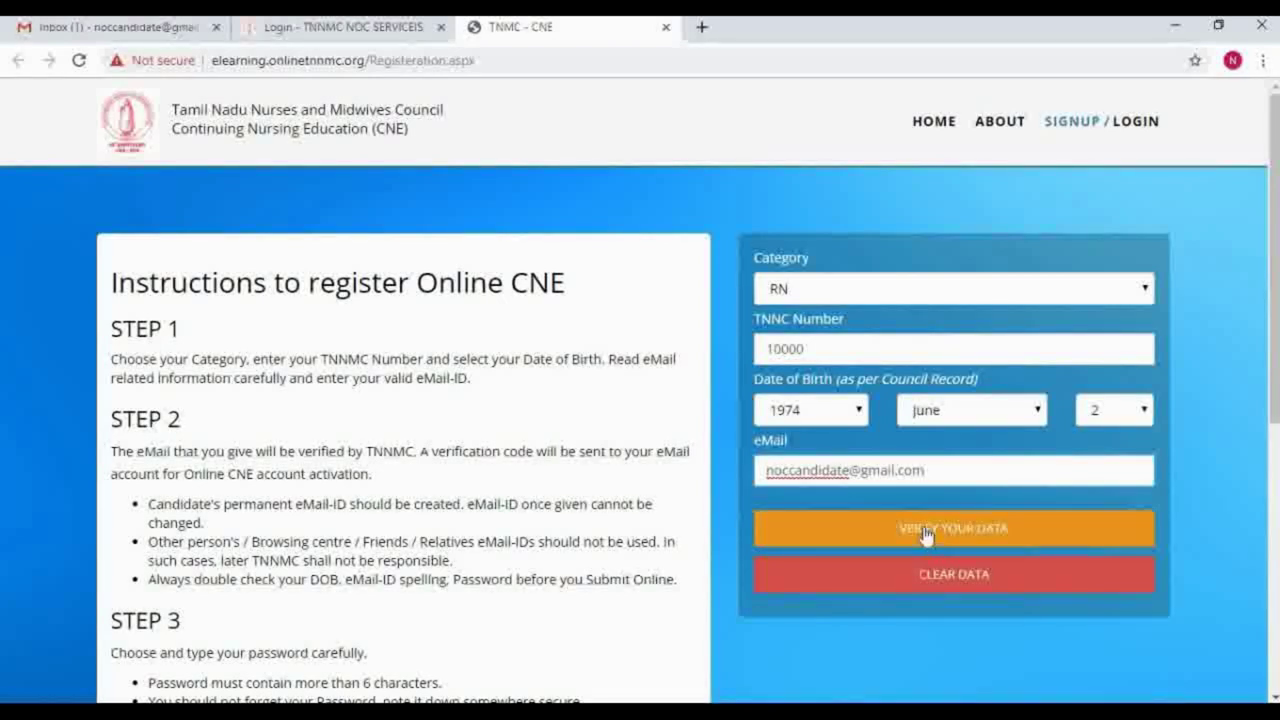
click(925, 533)
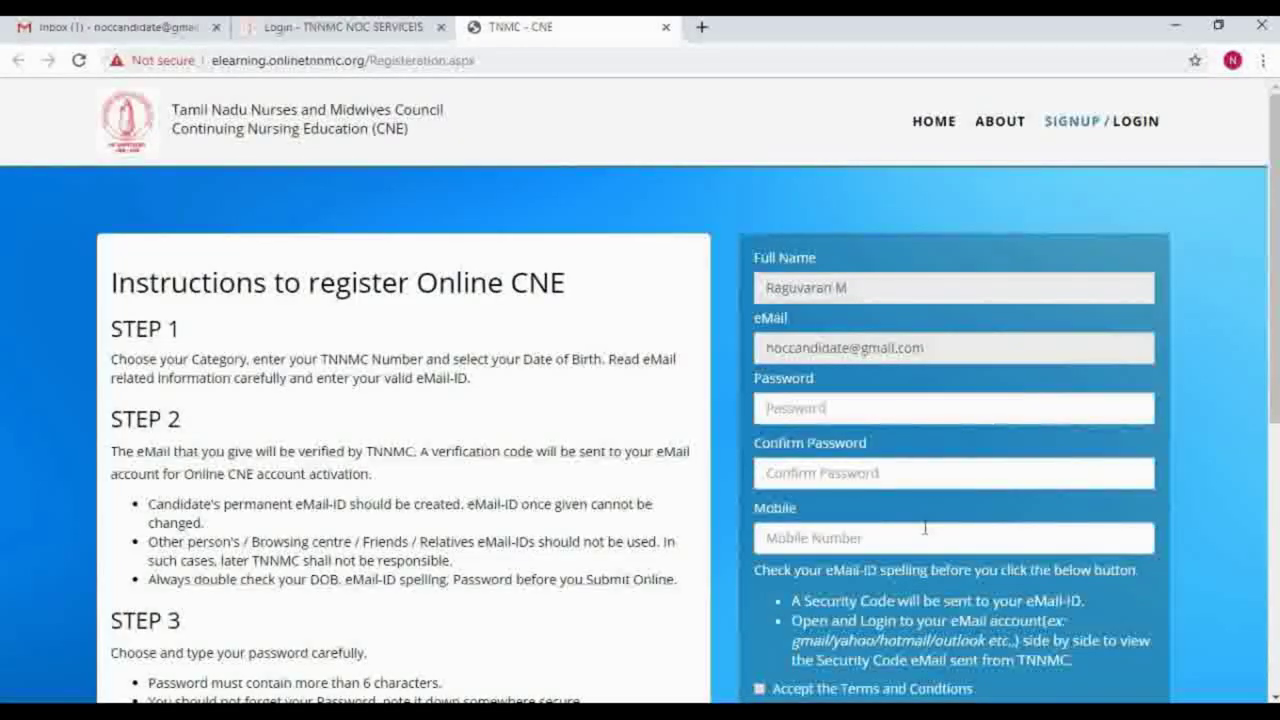
Set and confirm the account password and enter the mobile number
click(856, 404)
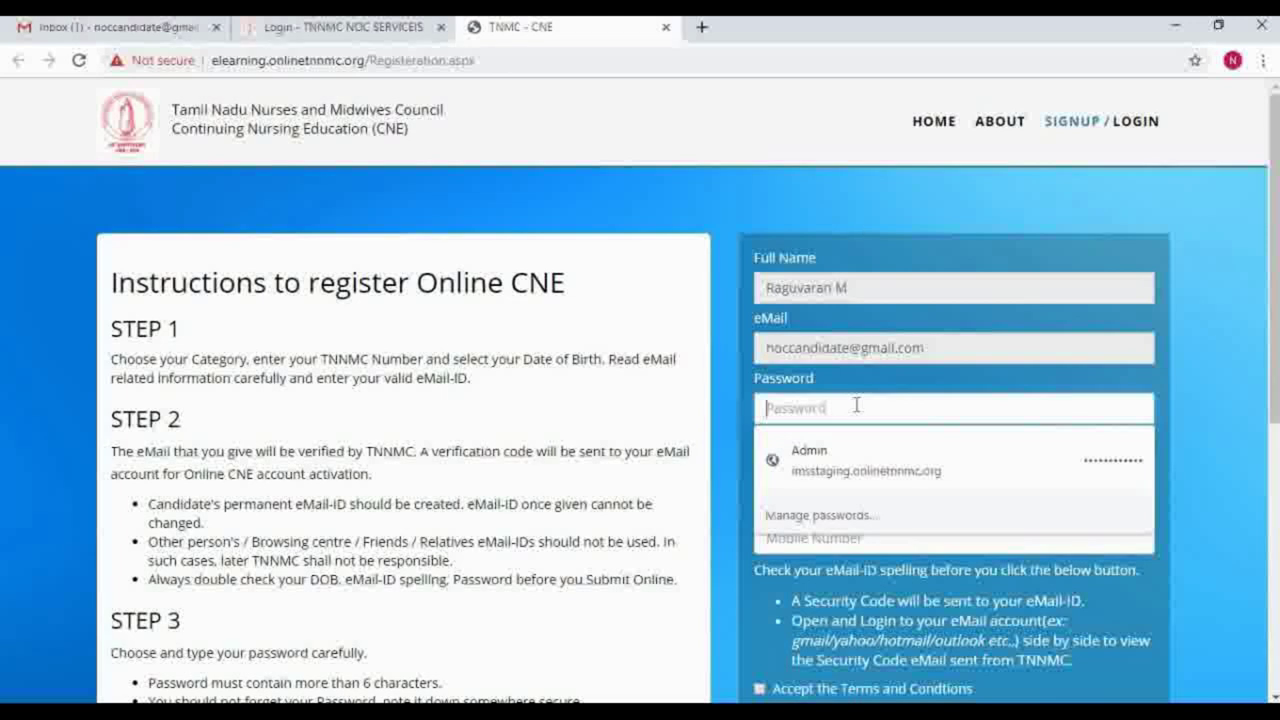
text(•••)
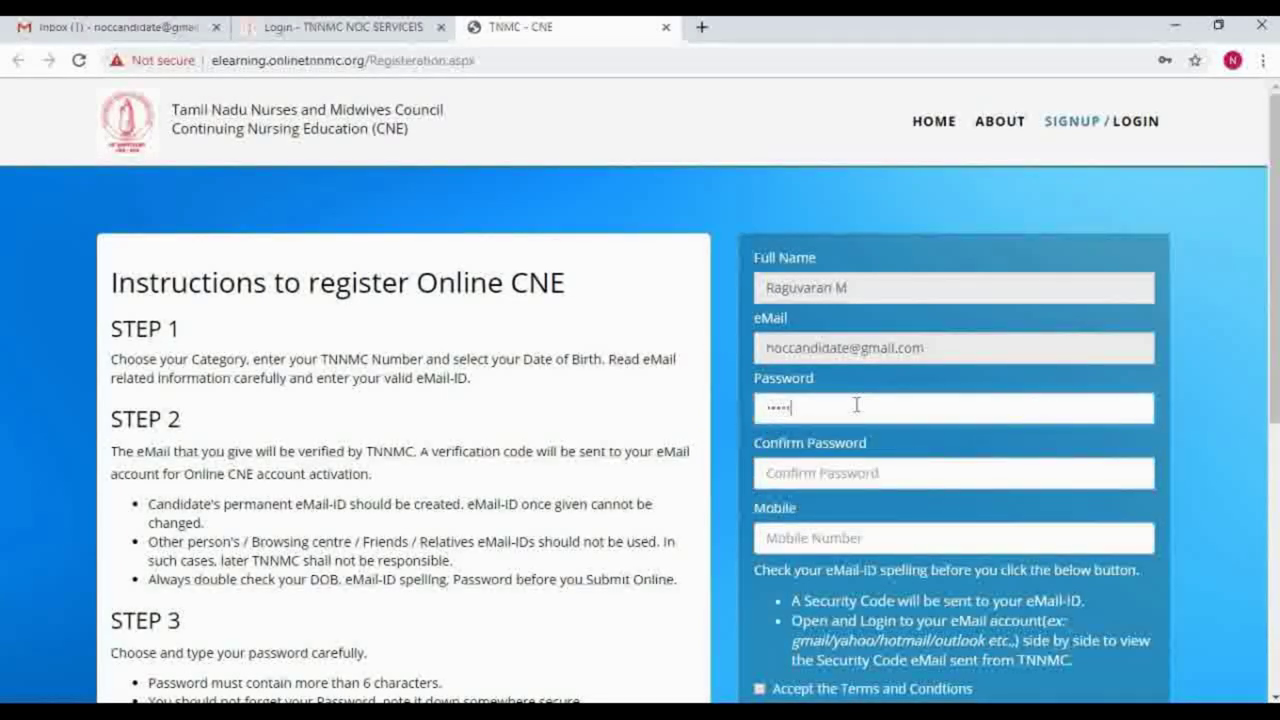
click(851, 470)
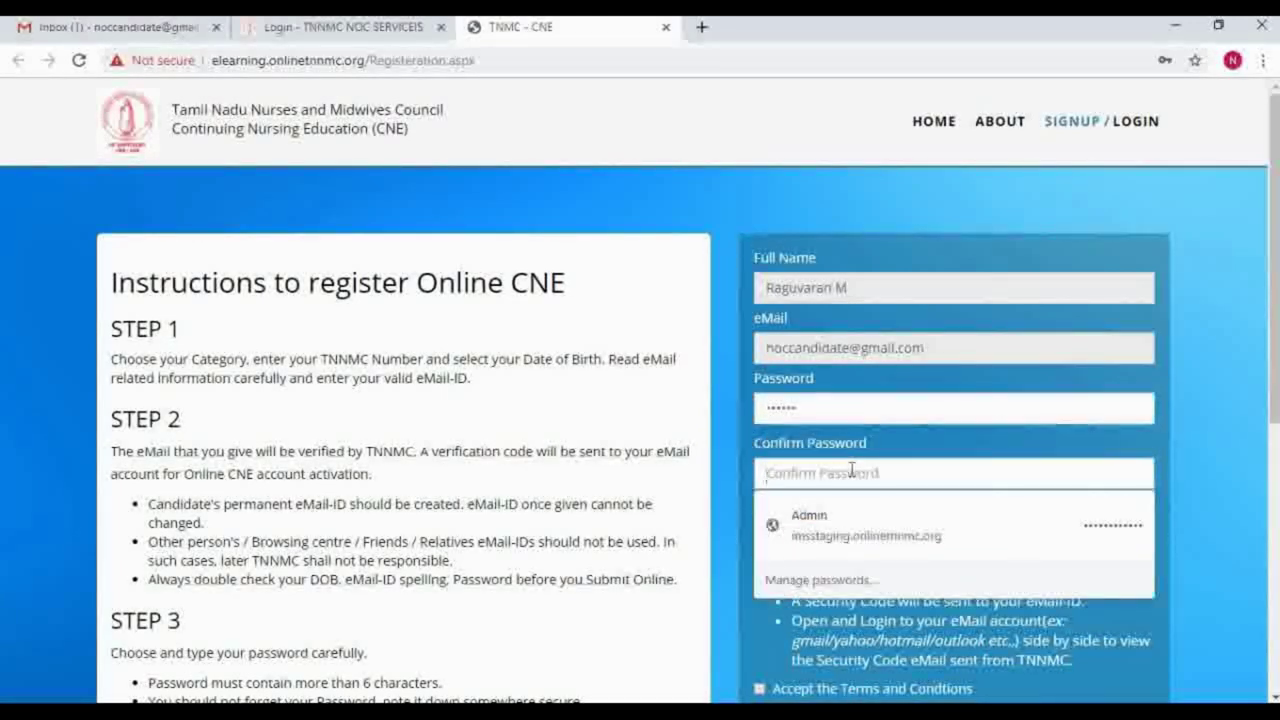
text(••••••)
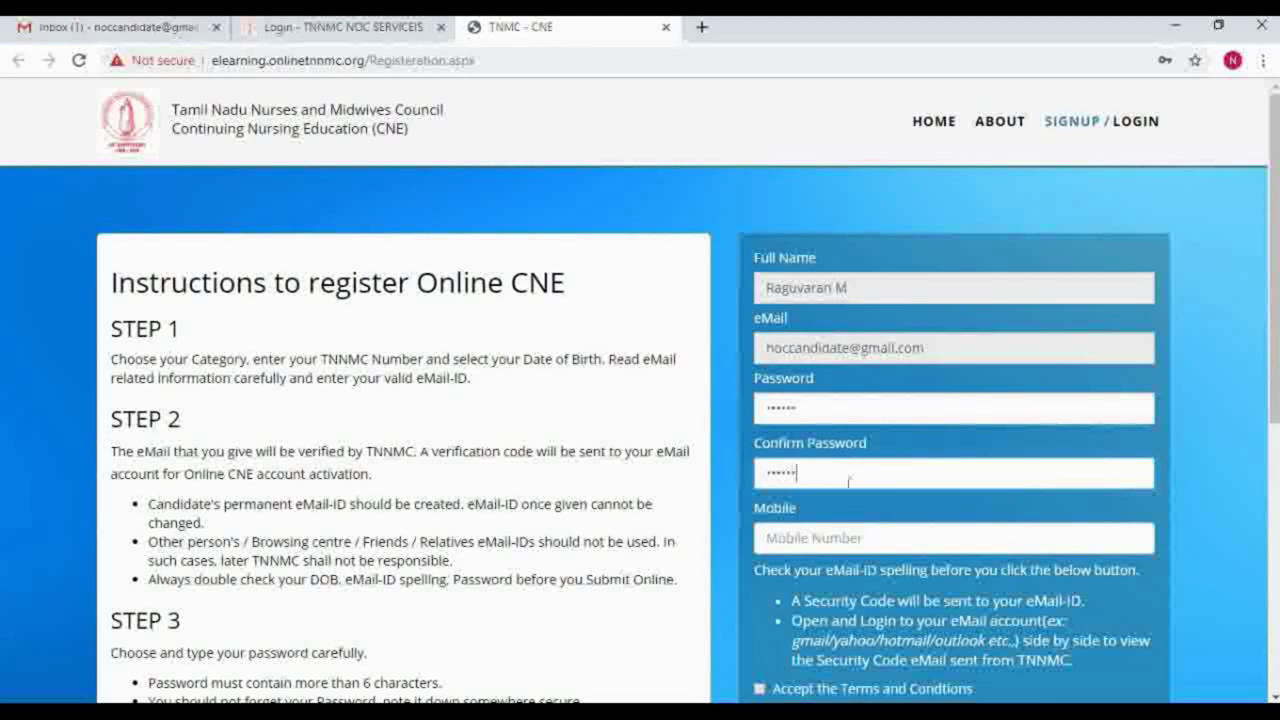
click(833, 540)
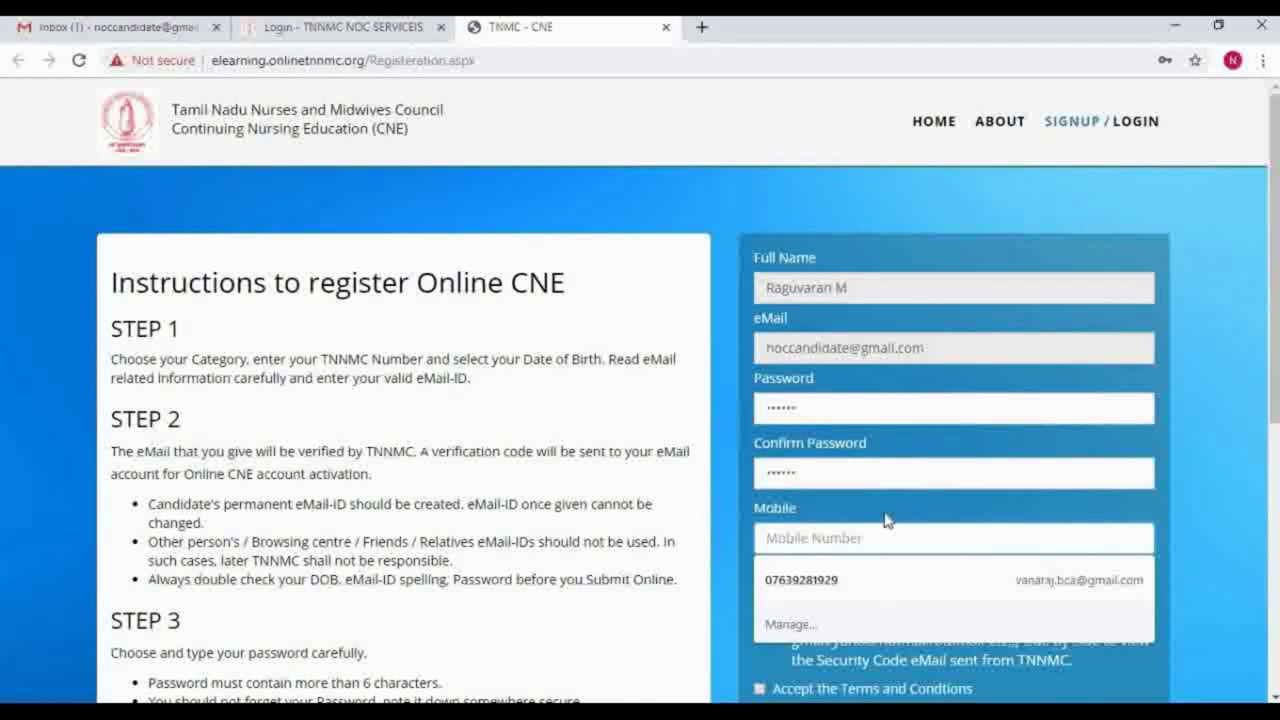
click(1249, 557)
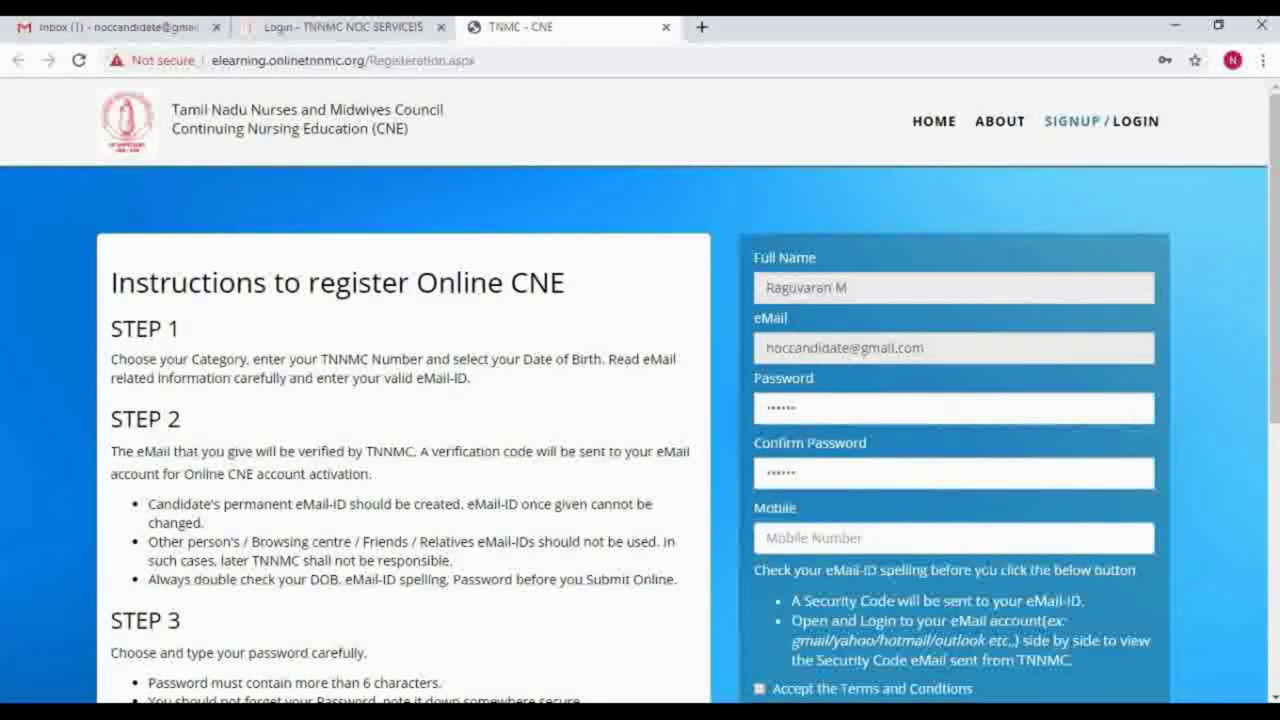
click(999, 541)
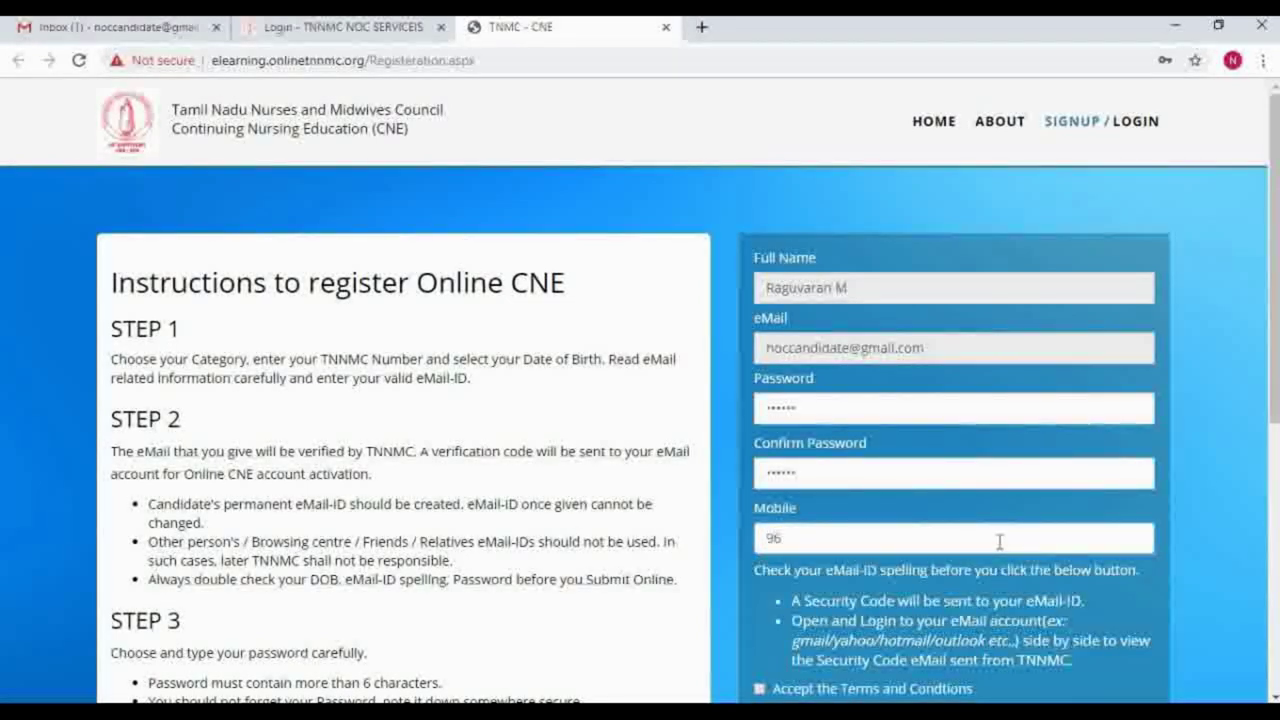
Accept the terms and conditions and request the e-mail security code
scroll(1274, 390, down, 1)
scroll(1274, 450, down, 1)
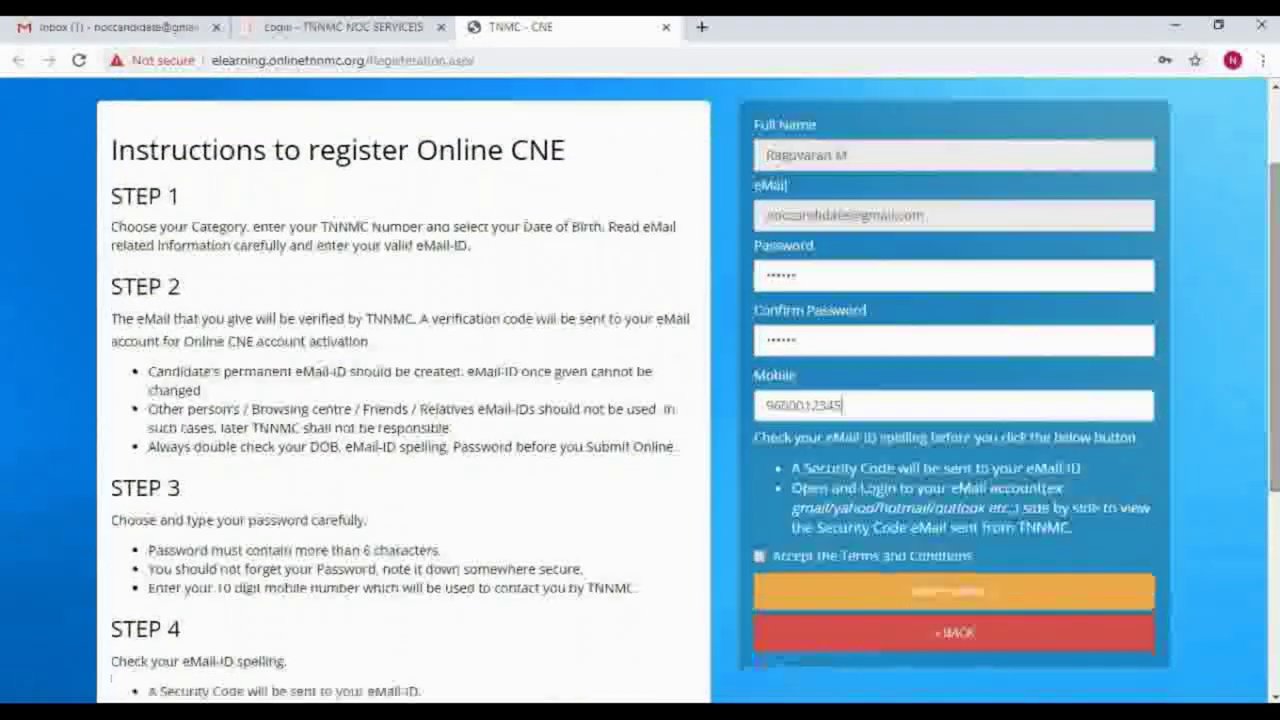
scroll(1274, 470, down, 1)
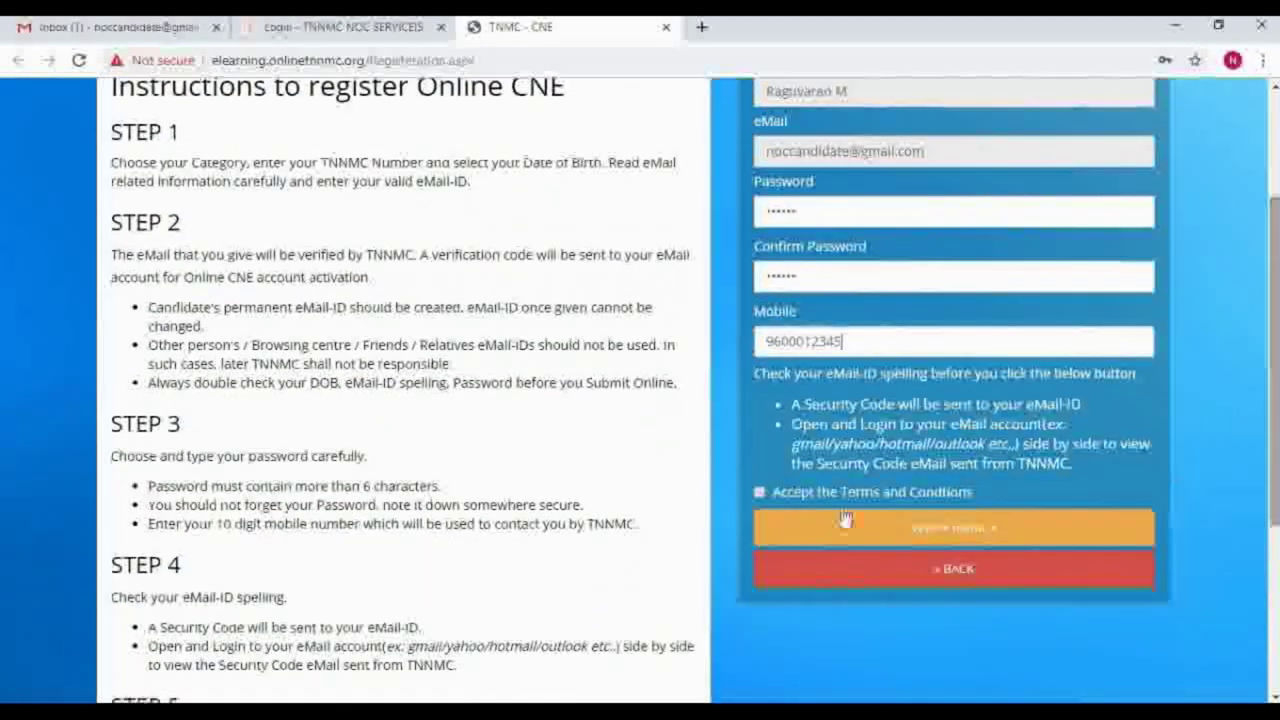
click(759, 492)
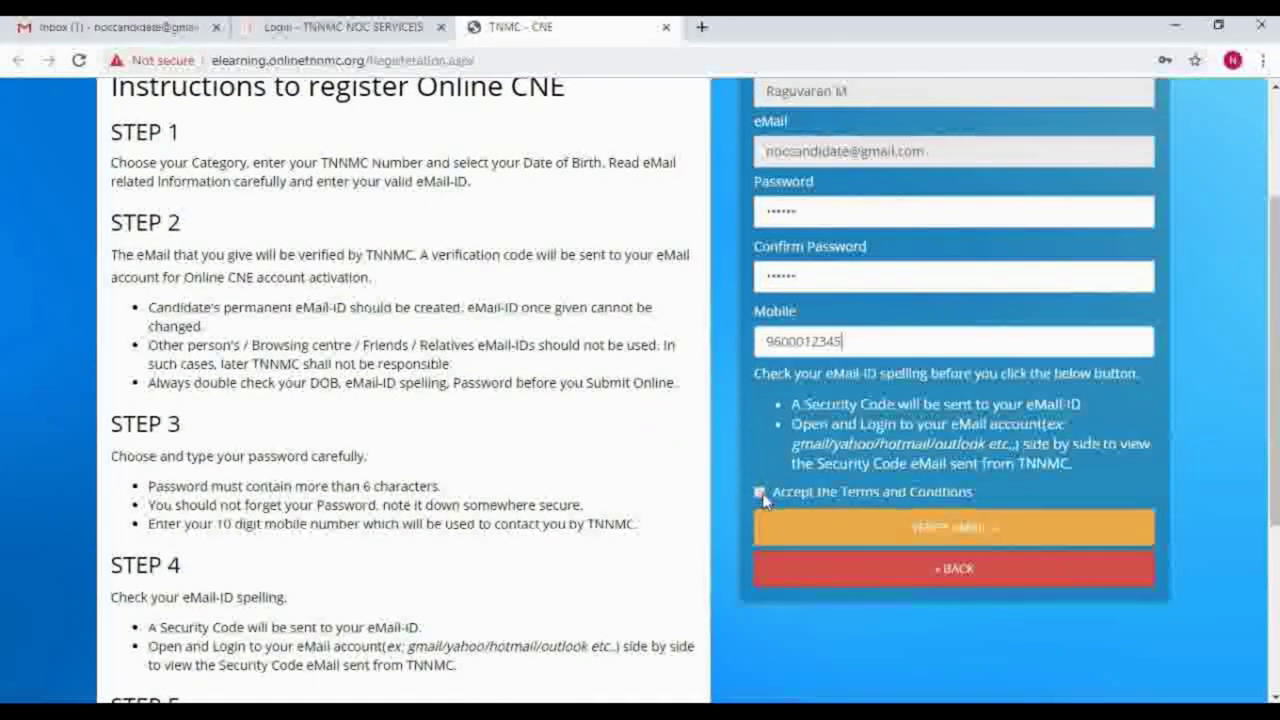
click(965, 534)
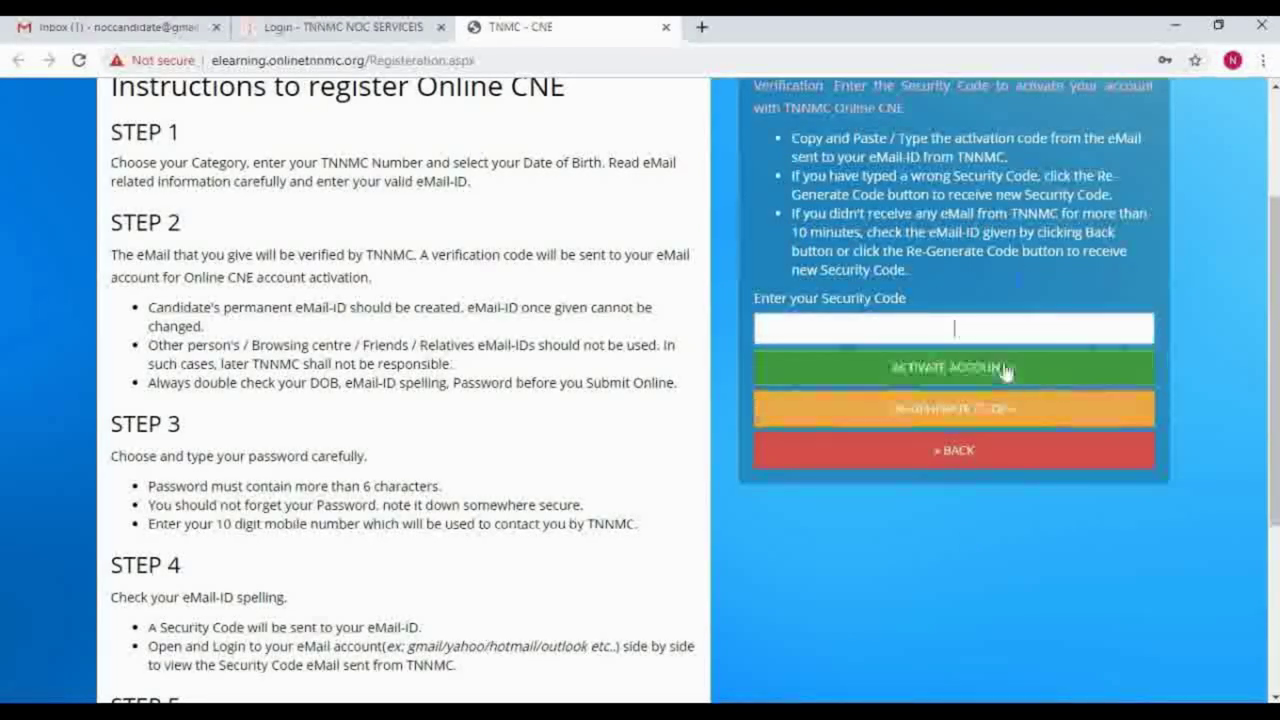
click(938, 321)
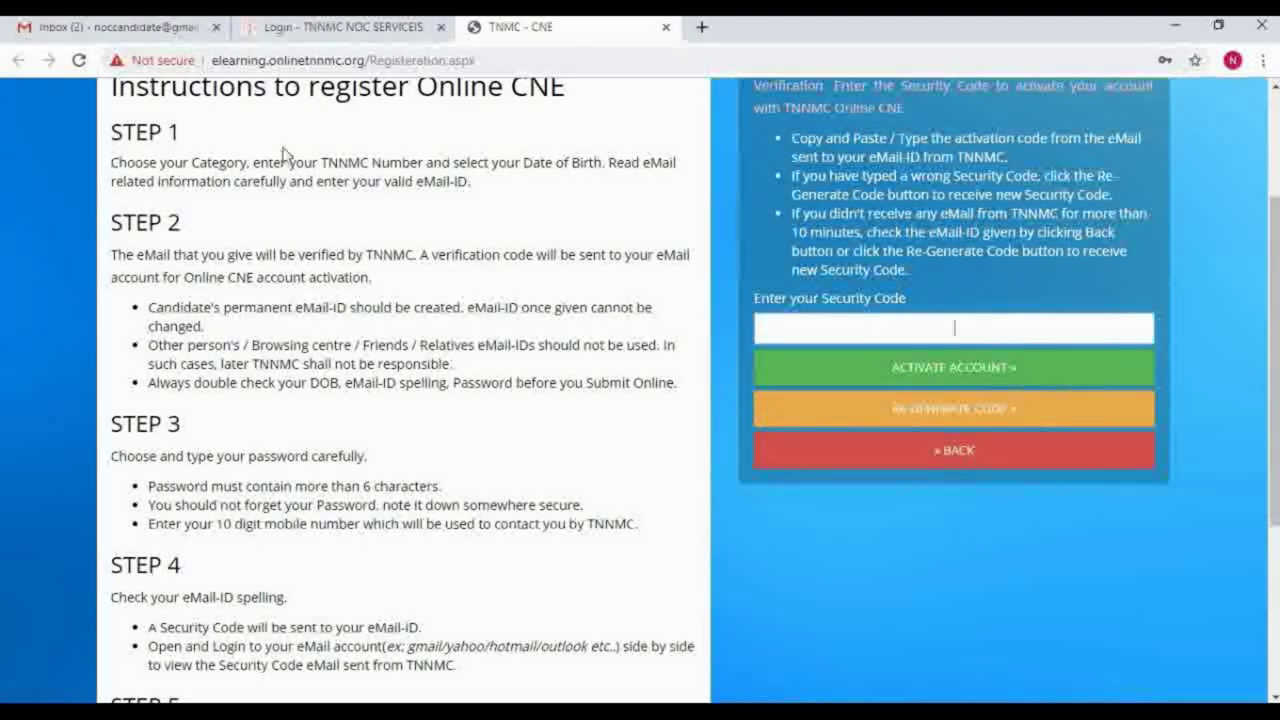
Look for the activation email in the Gmail inbox and Spam folder
click(113, 30)
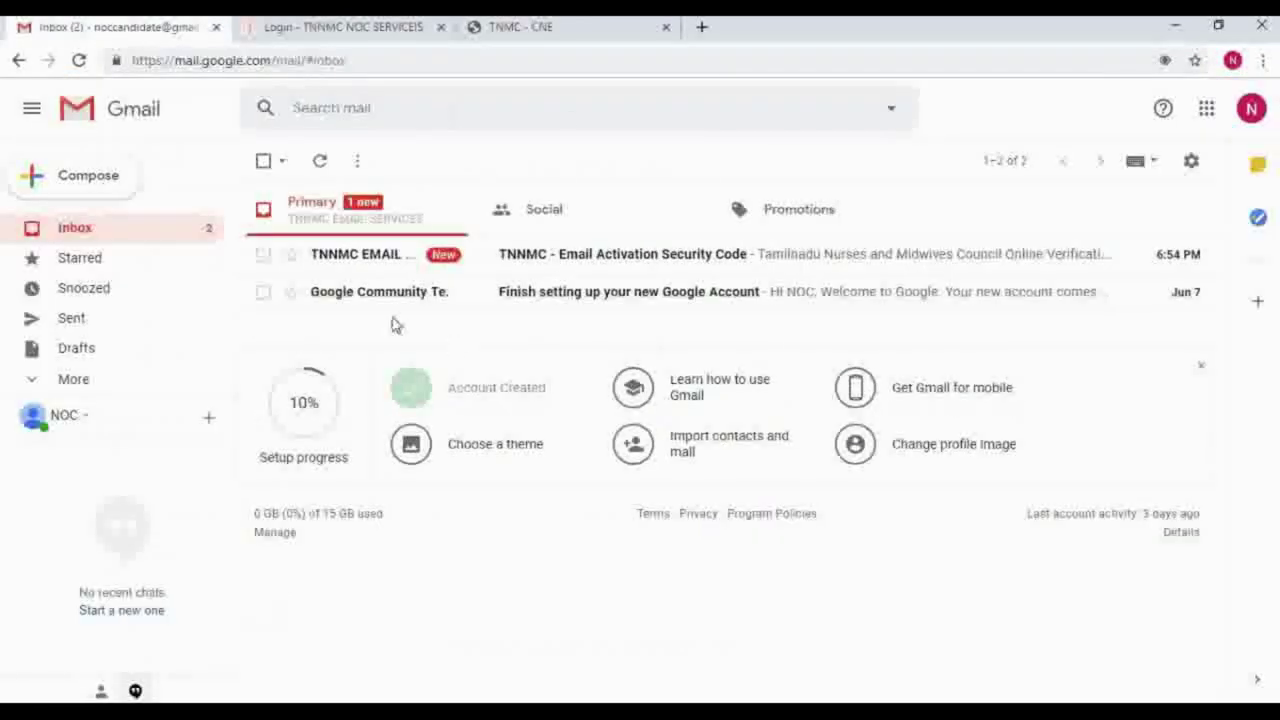
click(110, 240)
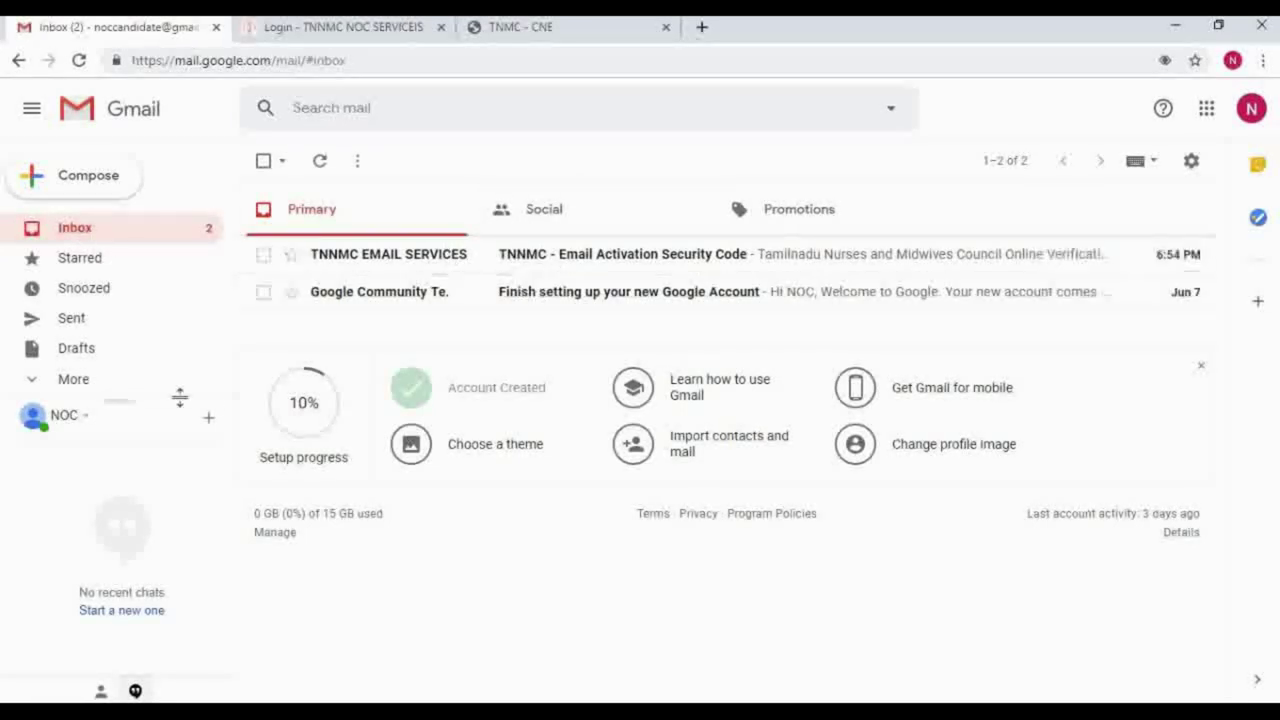
click(36, 382)
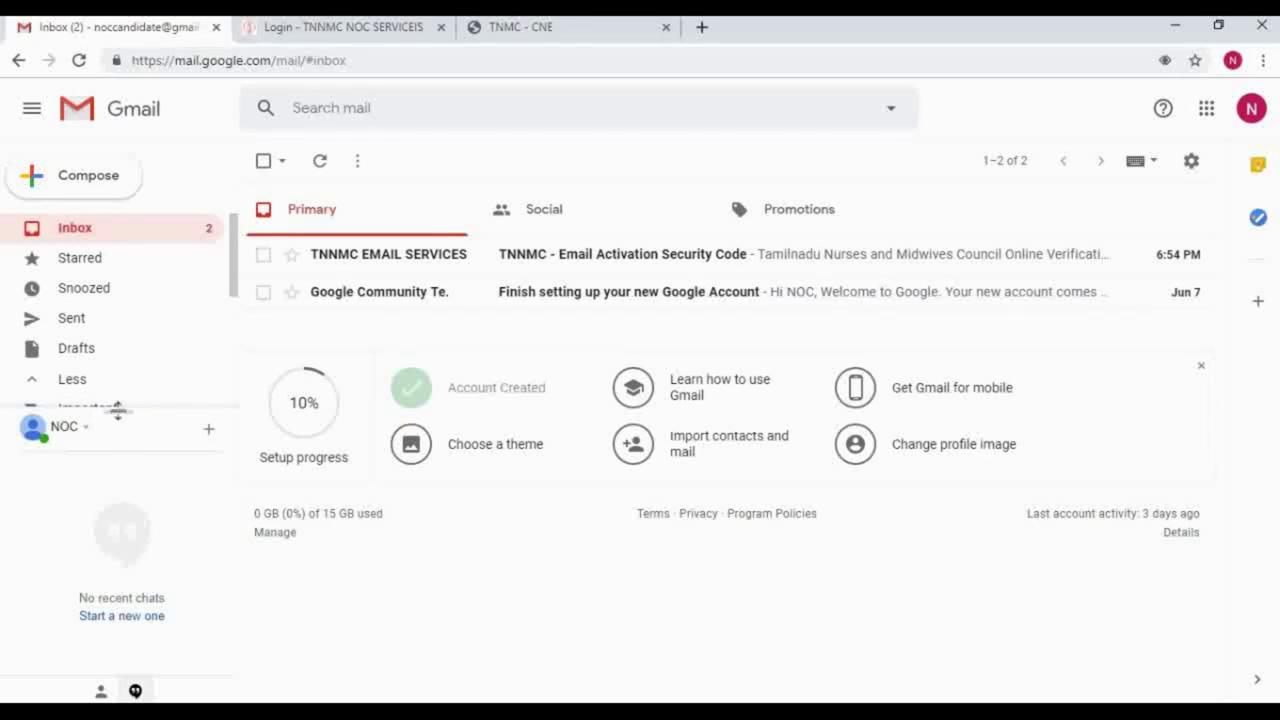
drag(117, 409, 108, 522)
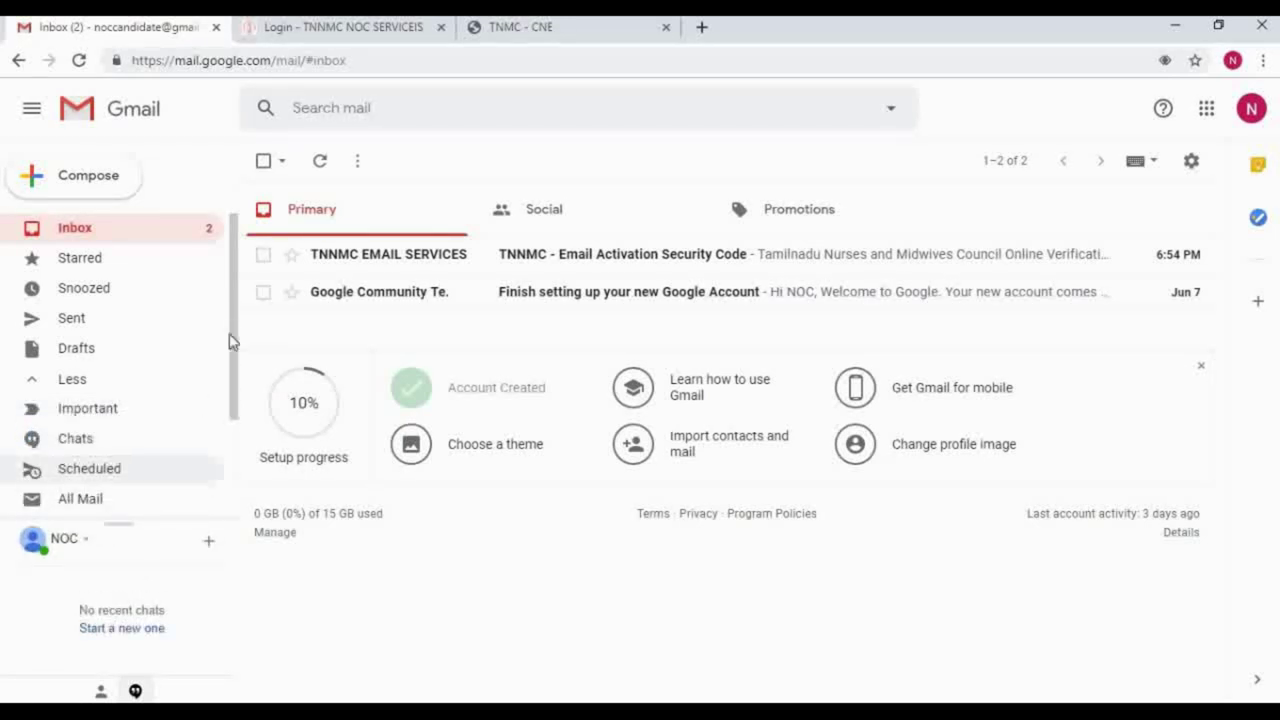
drag(235, 362, 240, 434)
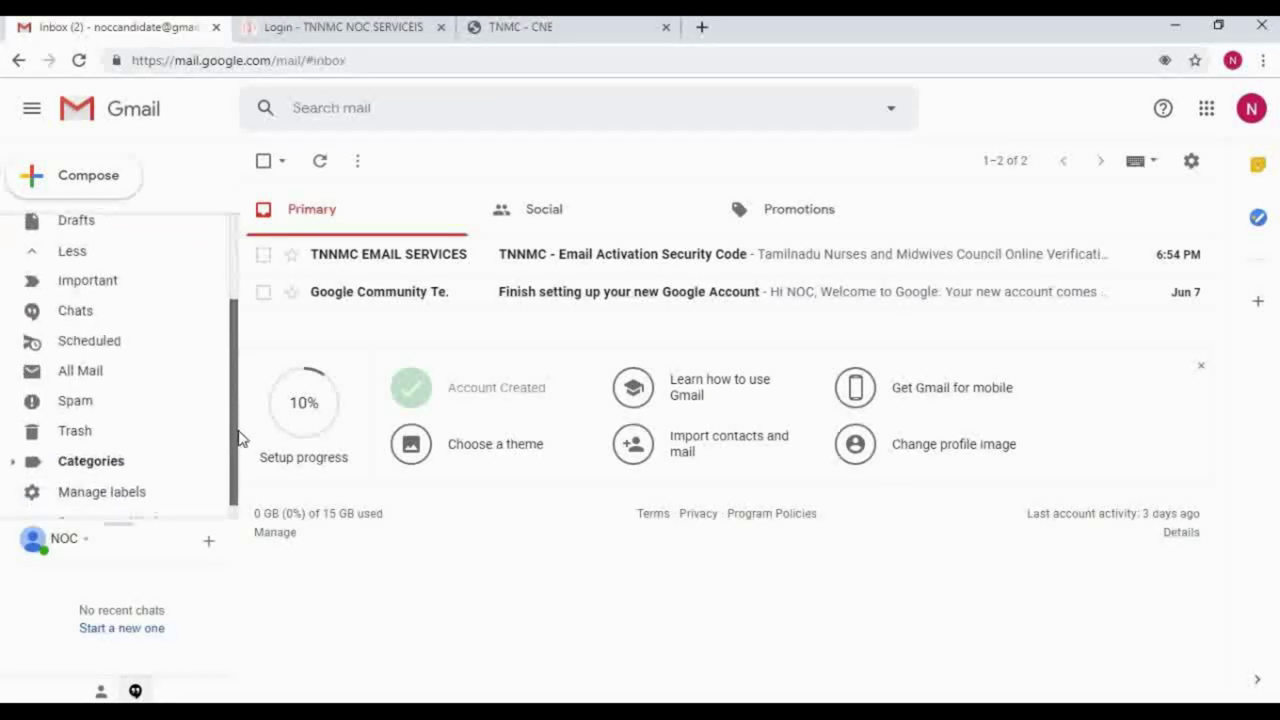
click(76, 400)
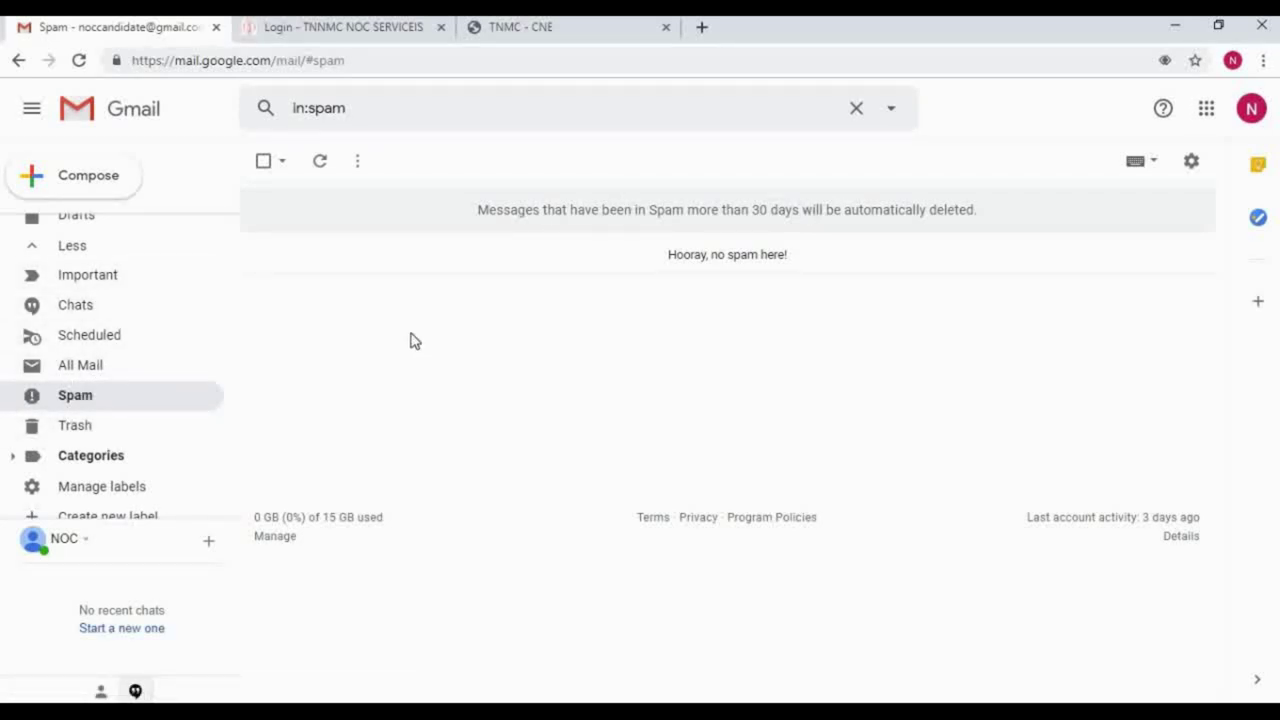
Open the TNNMC Email Activation Security Code message from All Mail
click(90, 373)
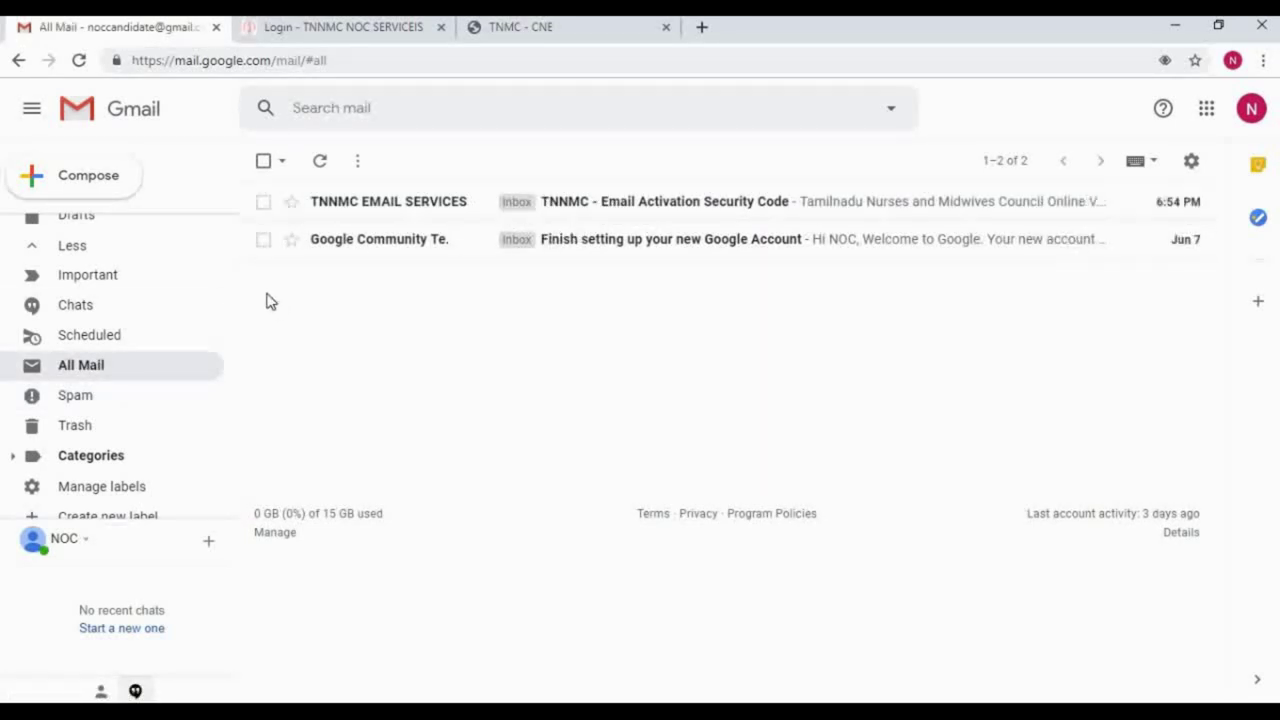
click(668, 208)
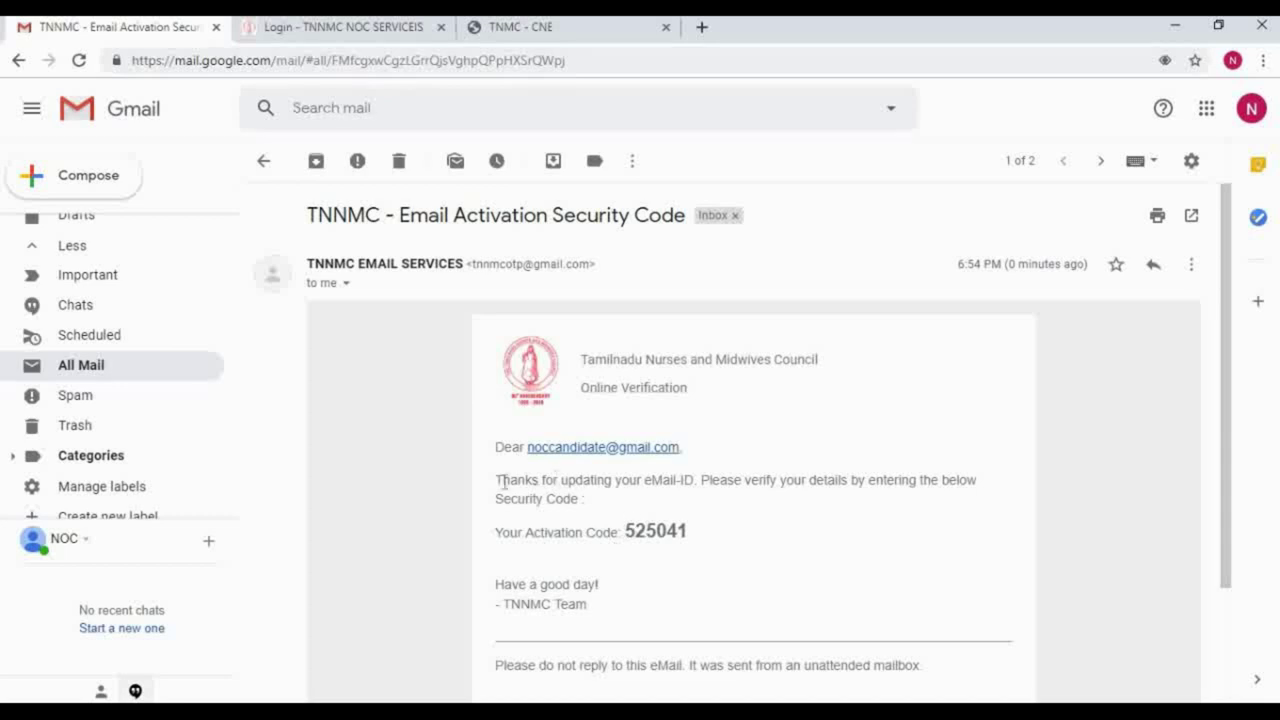
drag(497, 481, 648, 387)
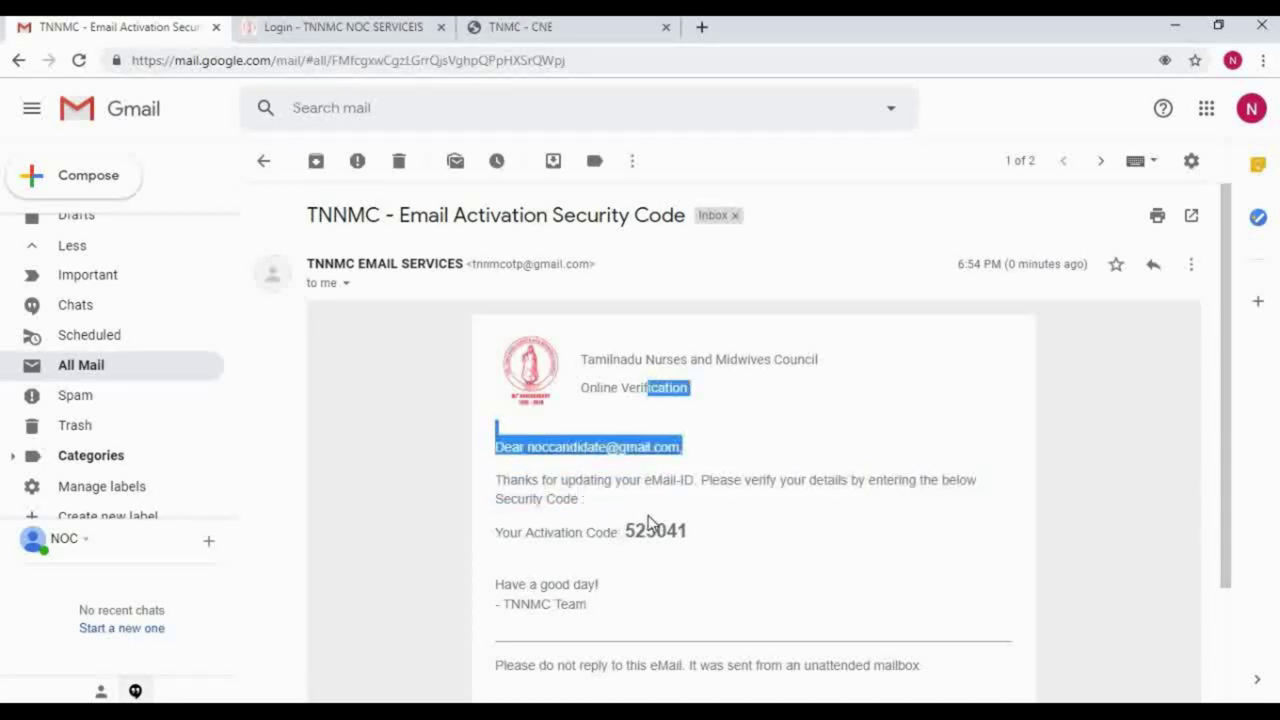
click(648, 524)
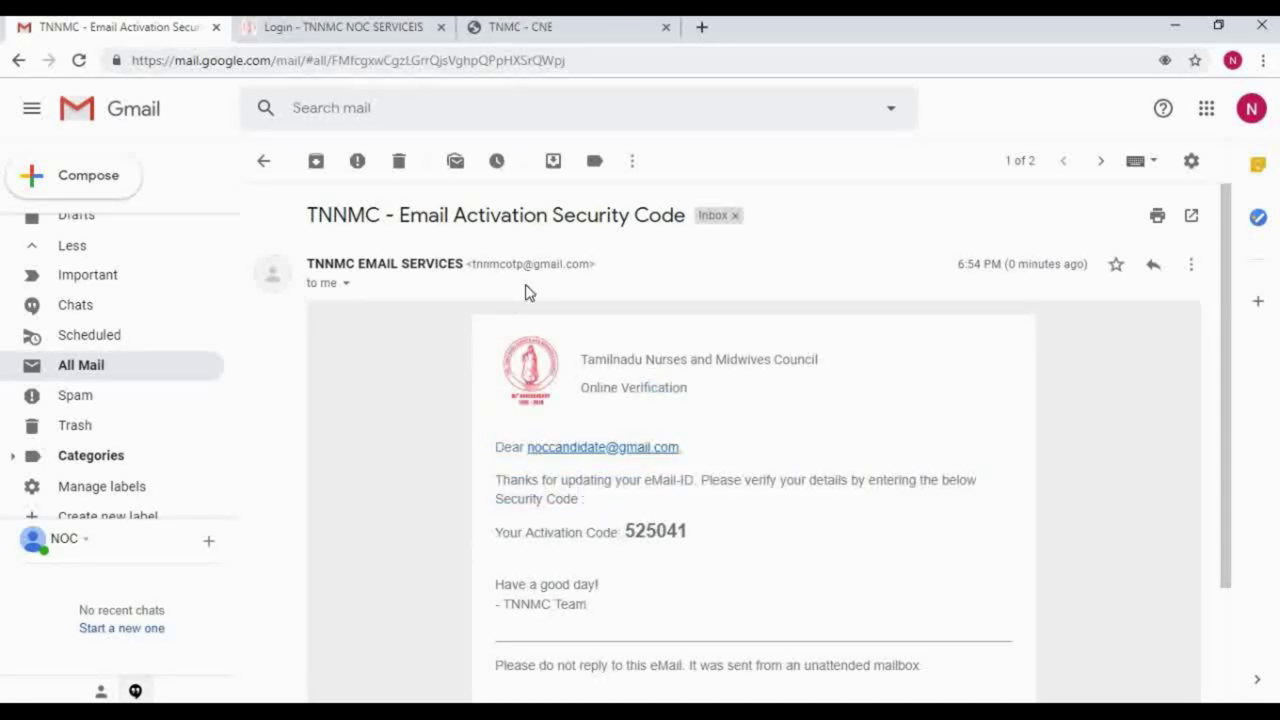
Enter the emailed security code and activate the CNE account
click(565, 29)
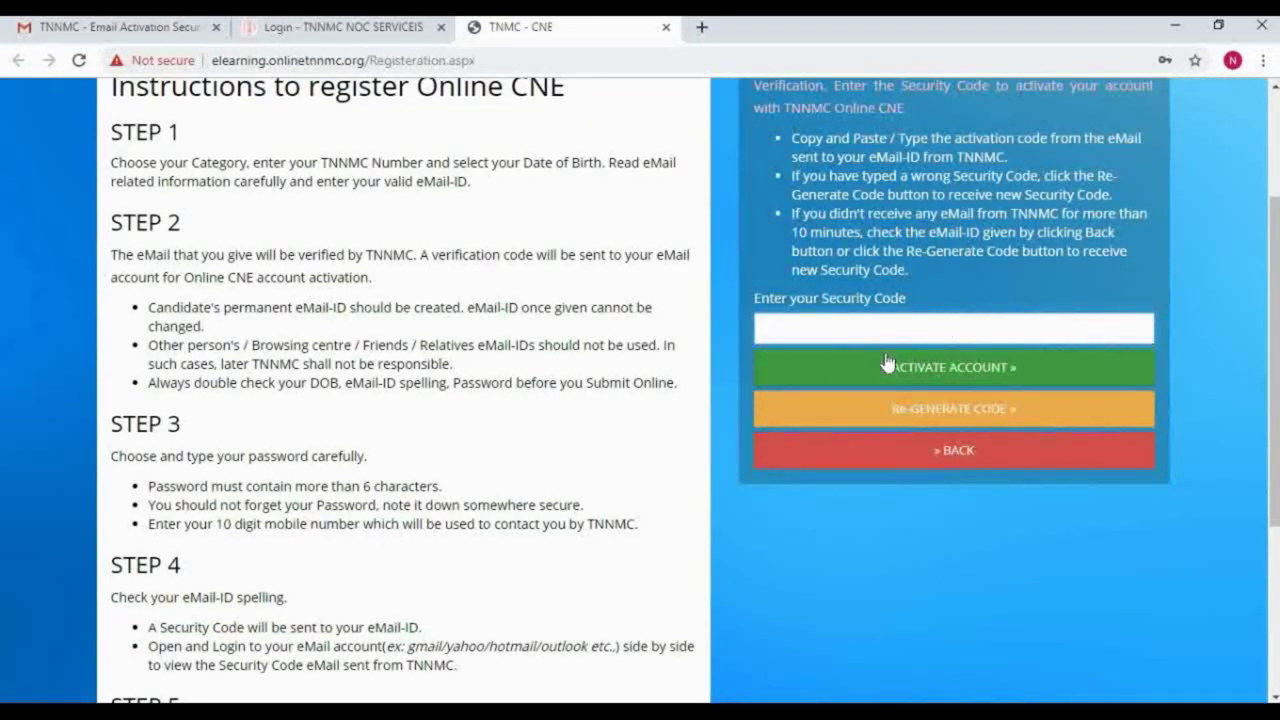
click(979, 373)
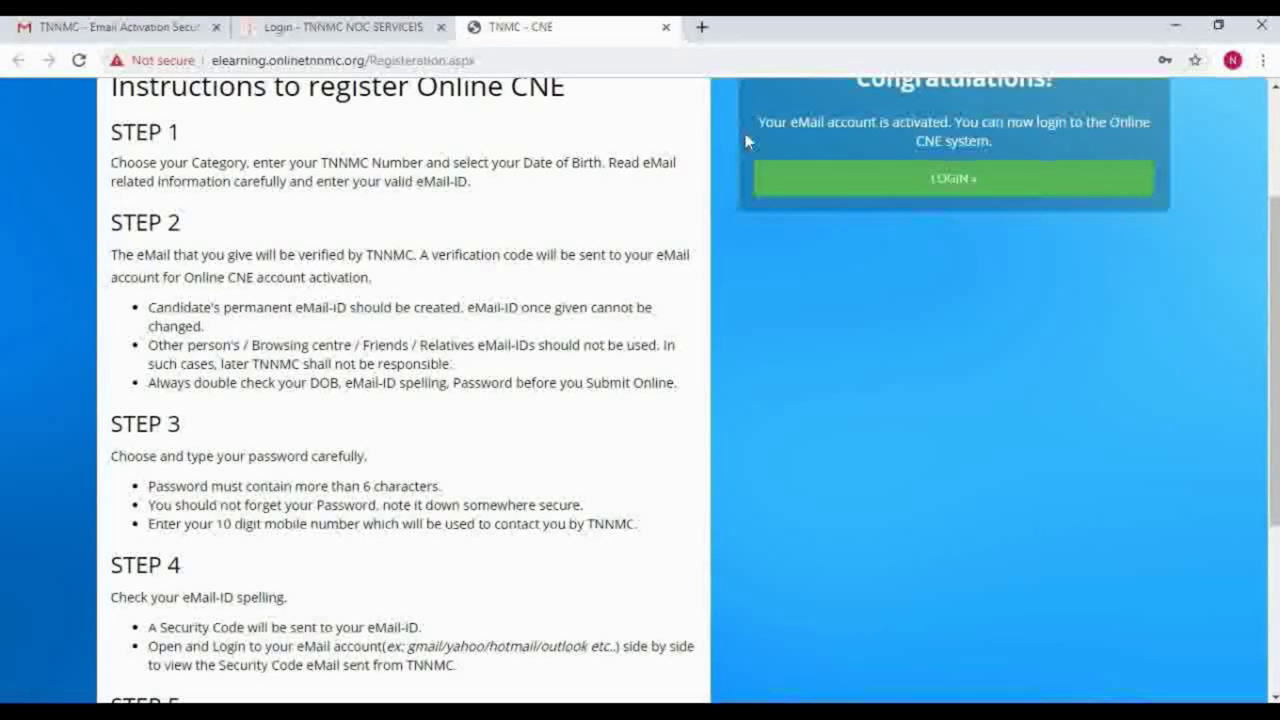
Review the activation confirmation and close the CNE site
scroll(745, 142, up, 2)
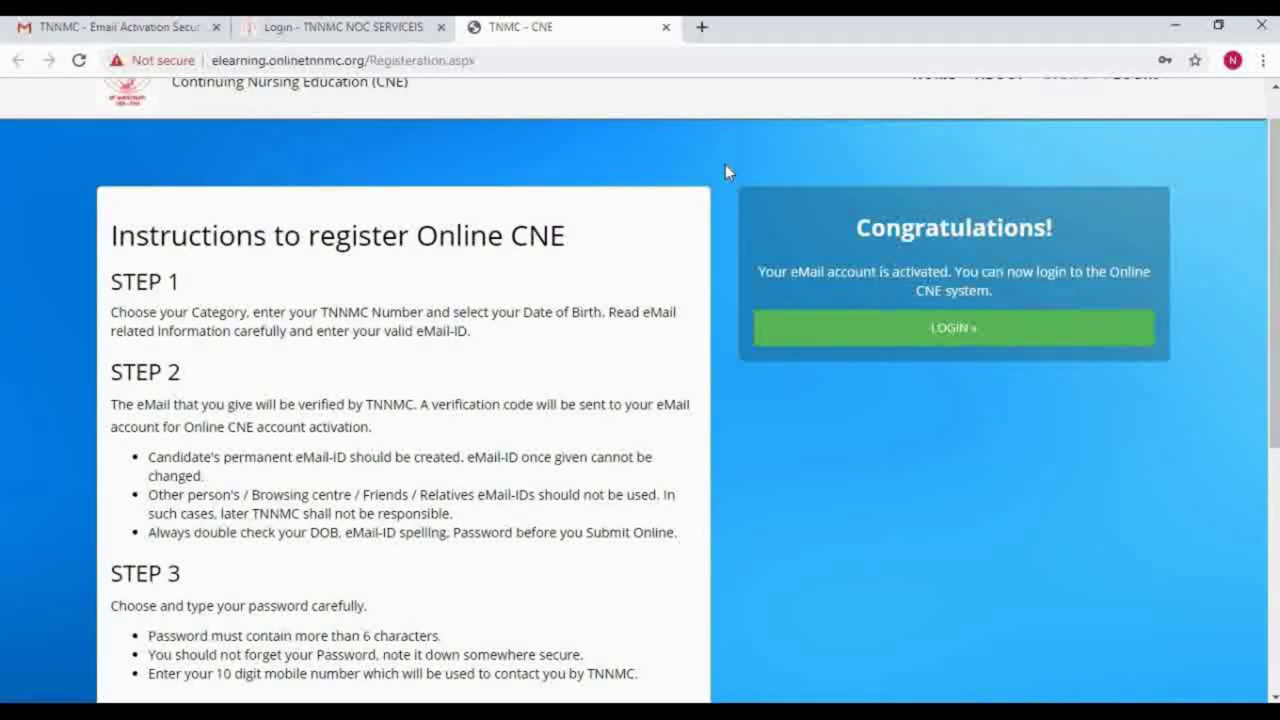
key(ctrl+a)
click(821, 457)
right_click(905, 428)
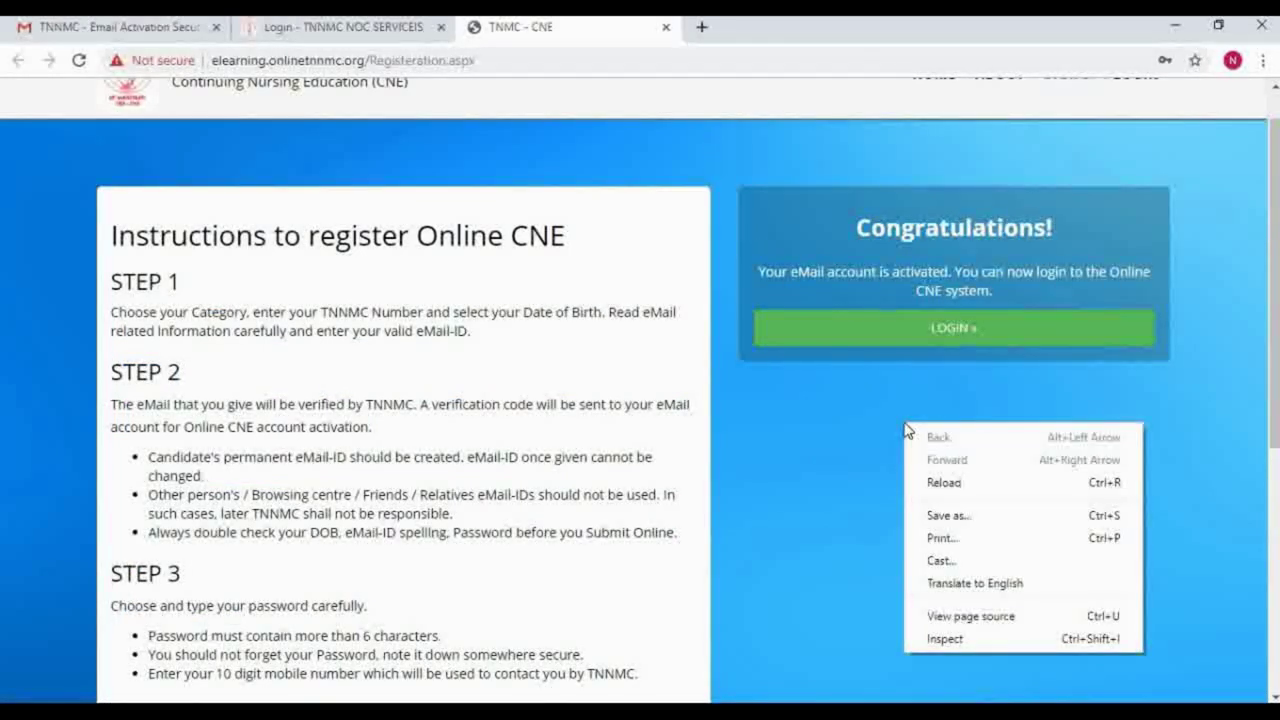
click(829, 420)
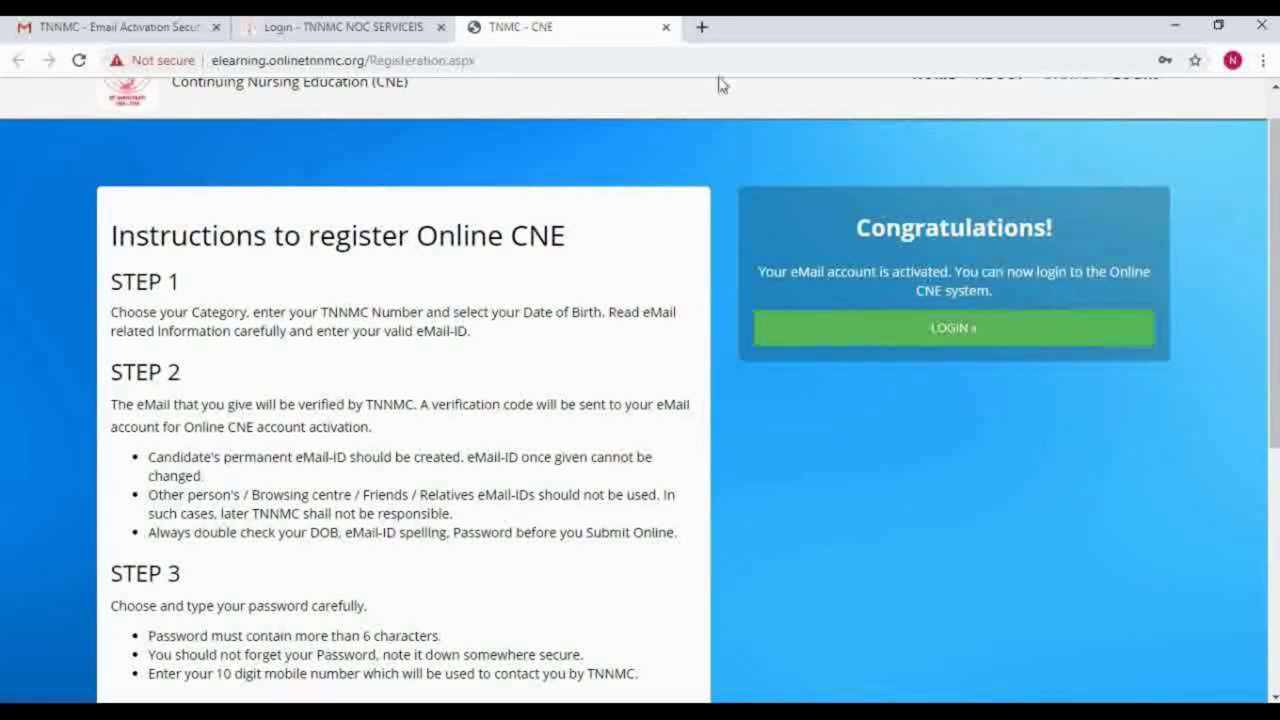
click(666, 28)
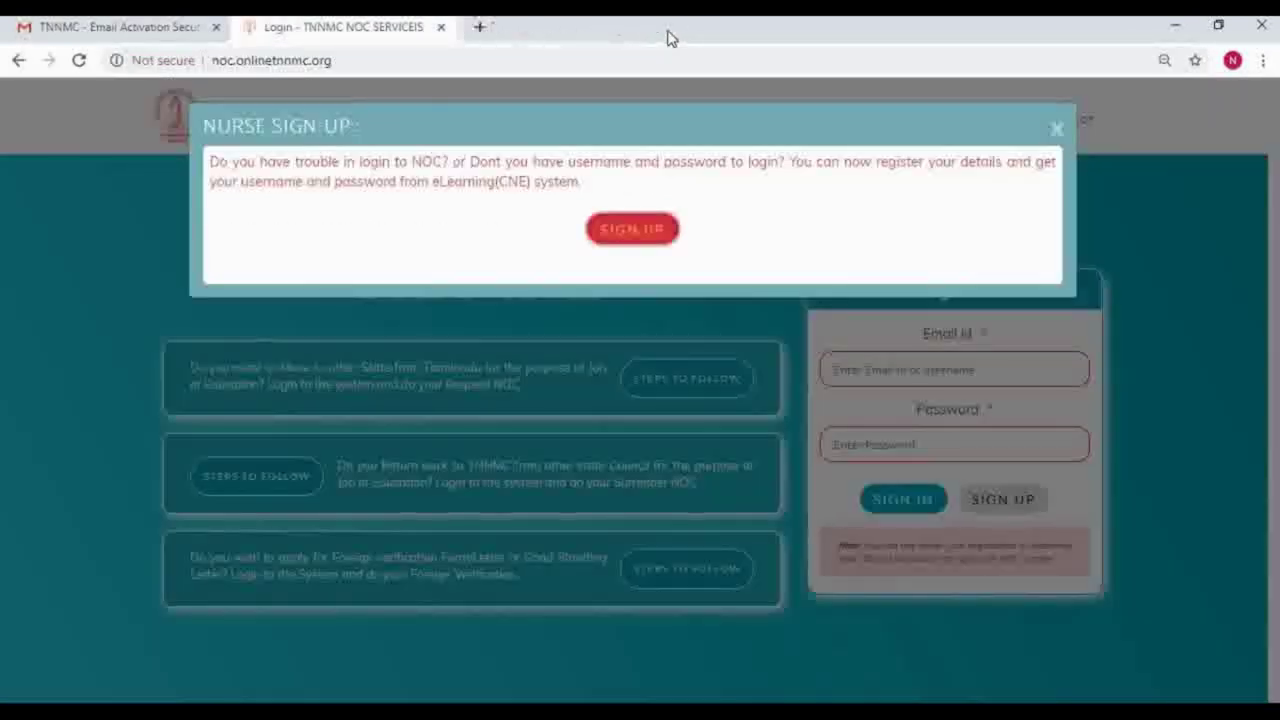
Sign in to the NOC service with the registered e-mail address and password
click(1057, 130)
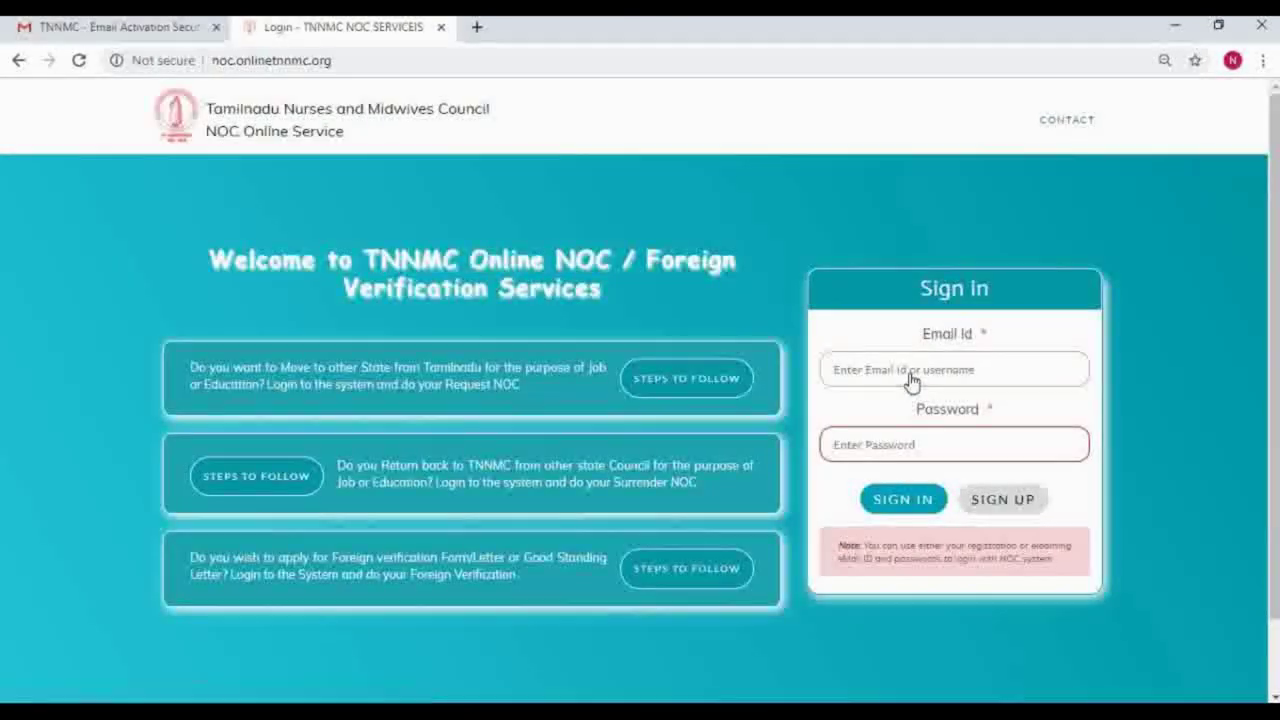
click(911, 371)
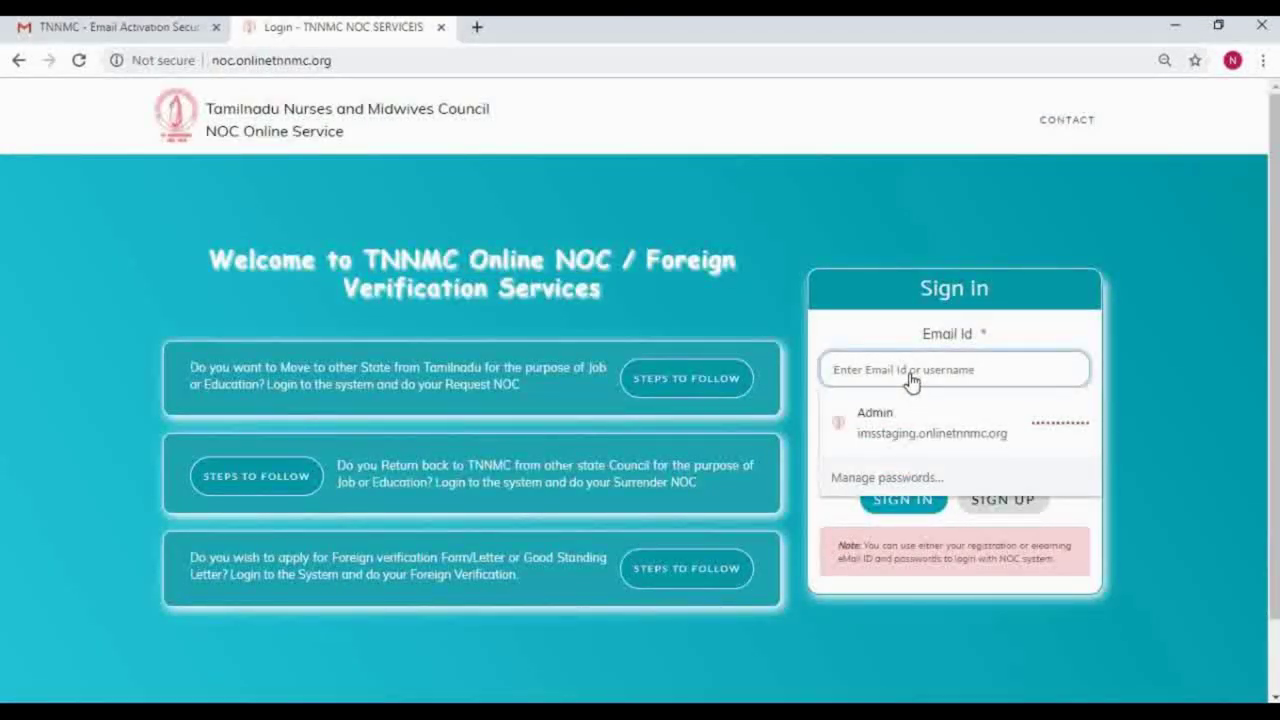
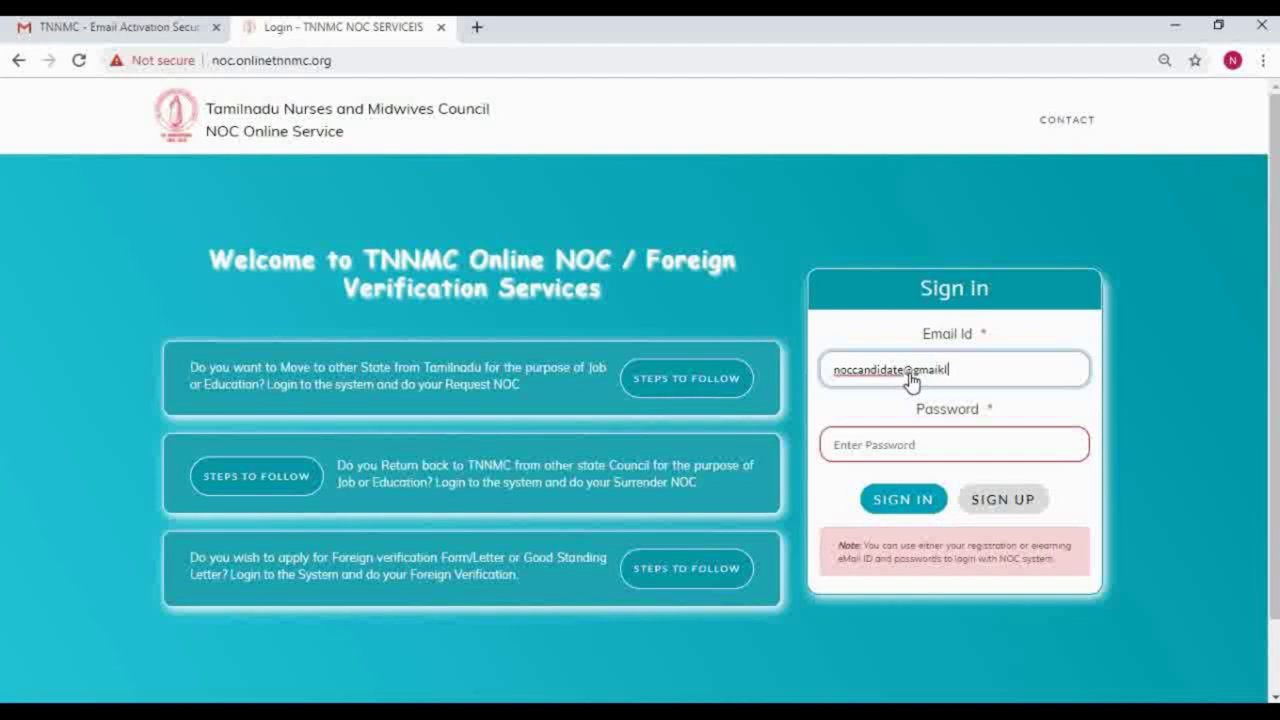
key(Tab)
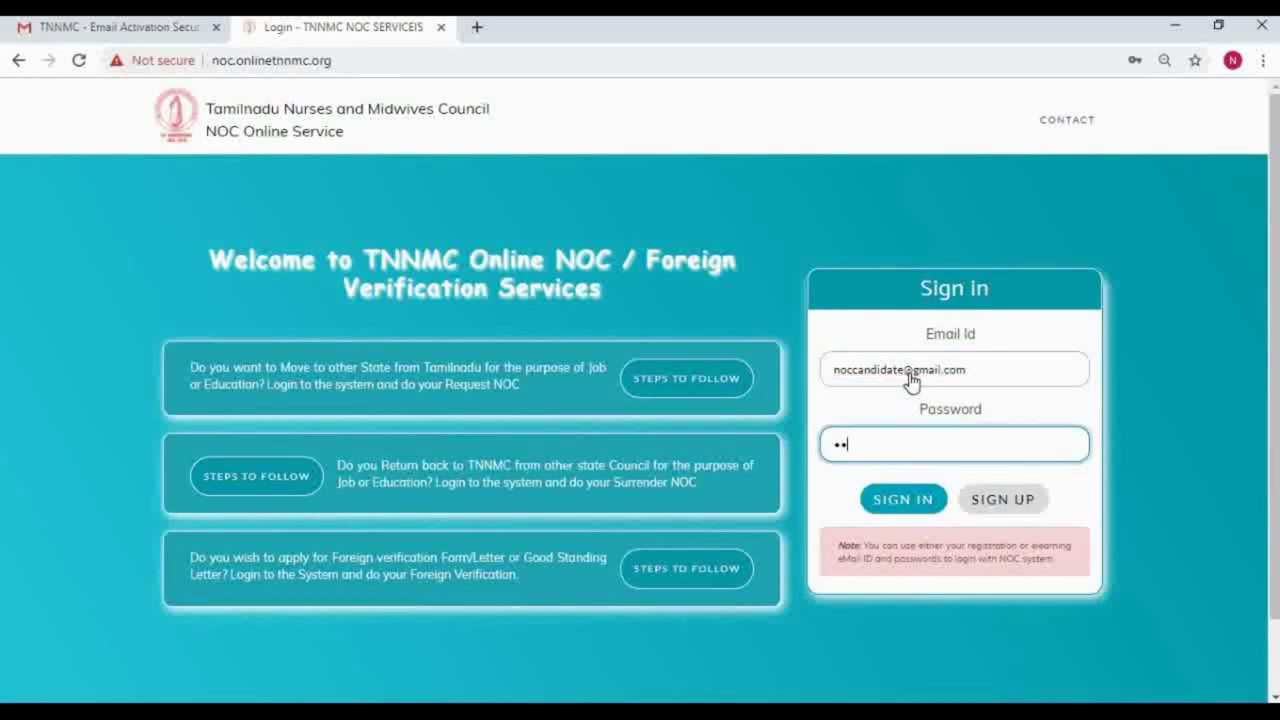
click(910, 503)
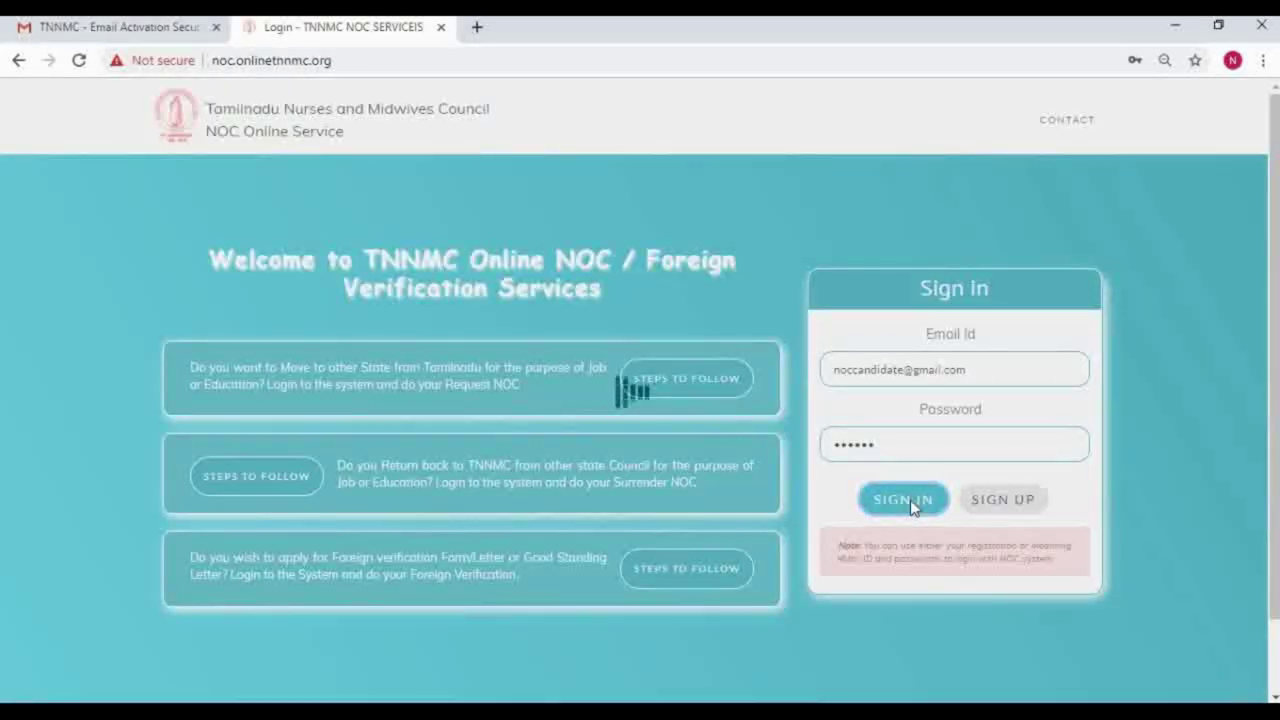
click(905, 500)
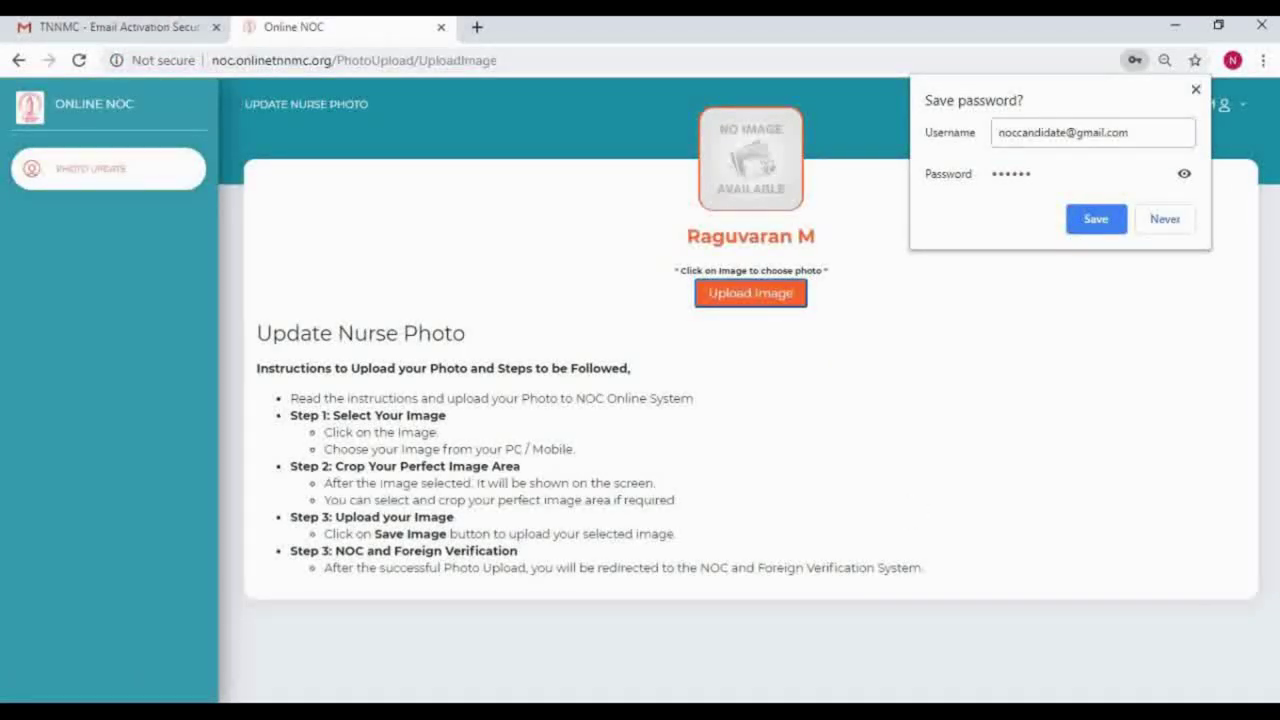
Dismiss the save-password prompt and 'Kindly Upload your Passport size photo!' alert, then open the image chooser
click(1195, 91)
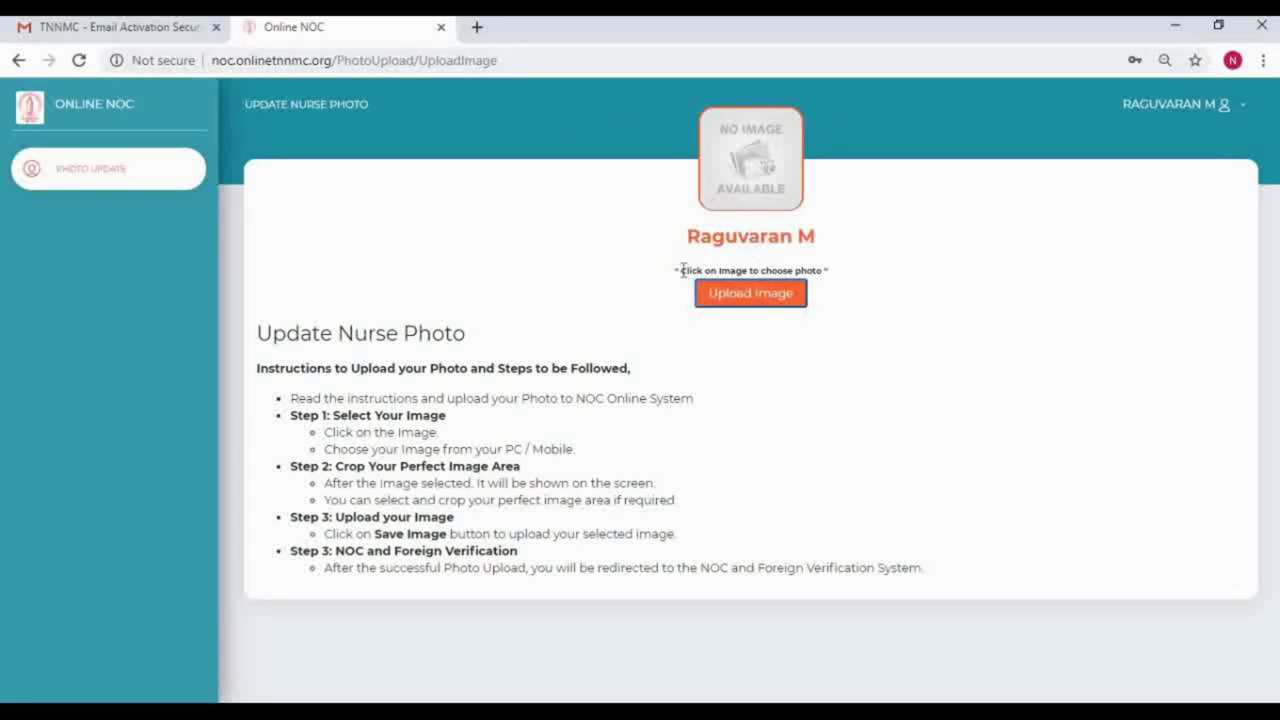
drag(681, 270, 828, 270)
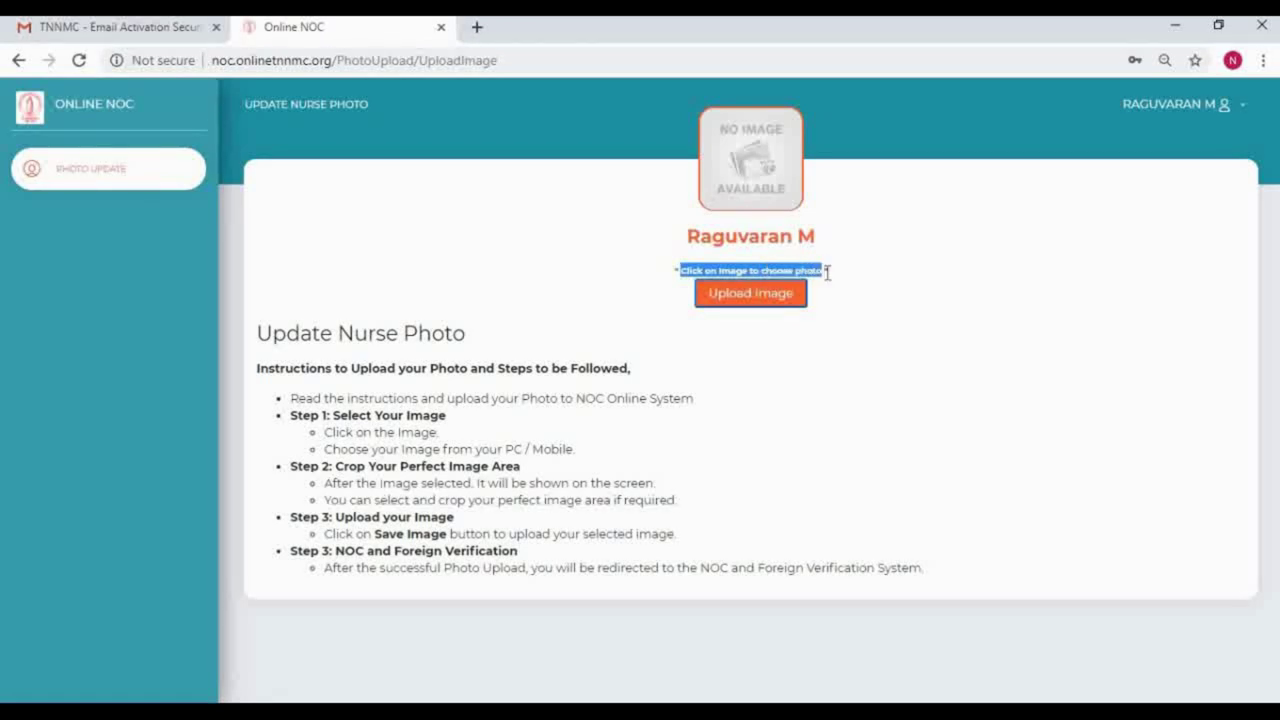
click(877, 374)
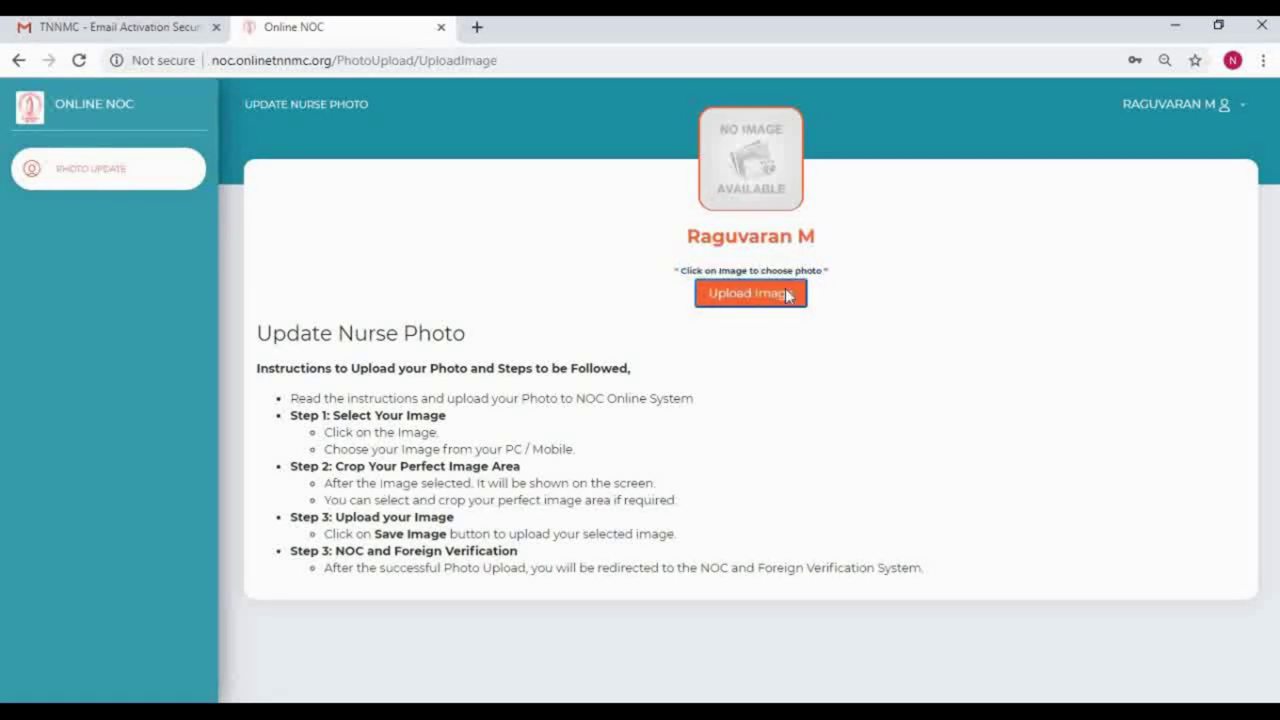
click(763, 290)
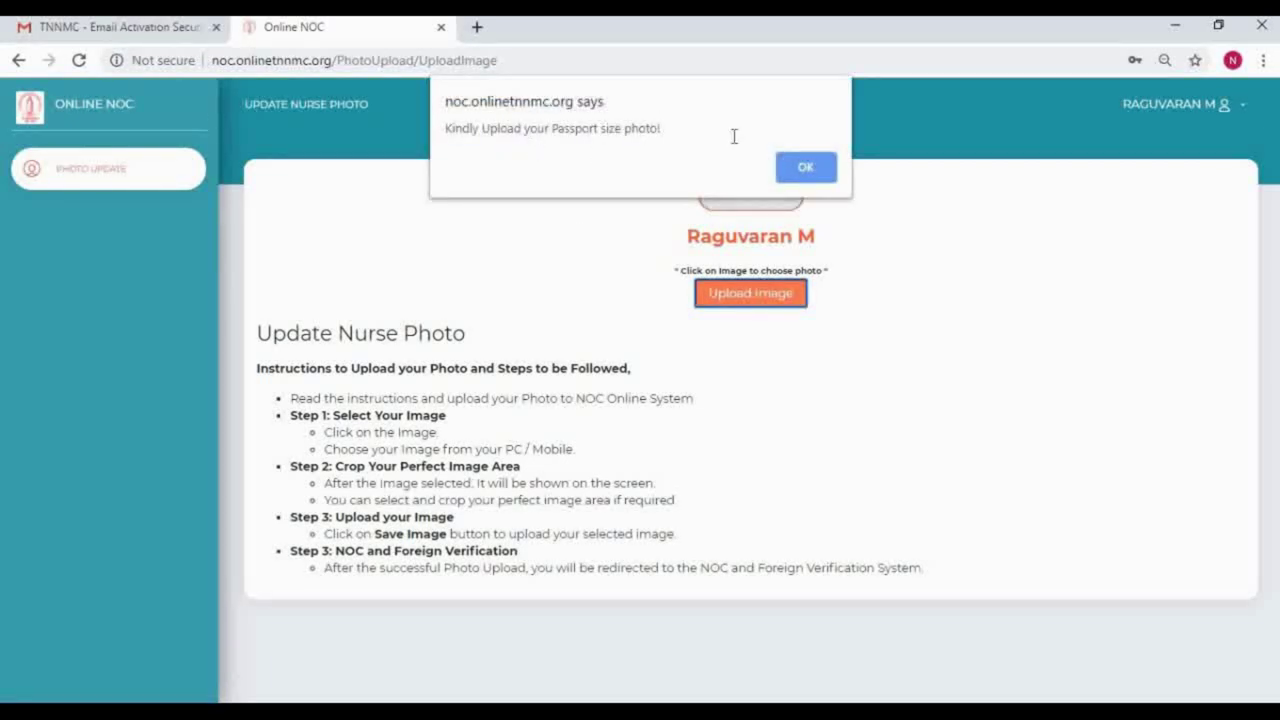
click(820, 172)
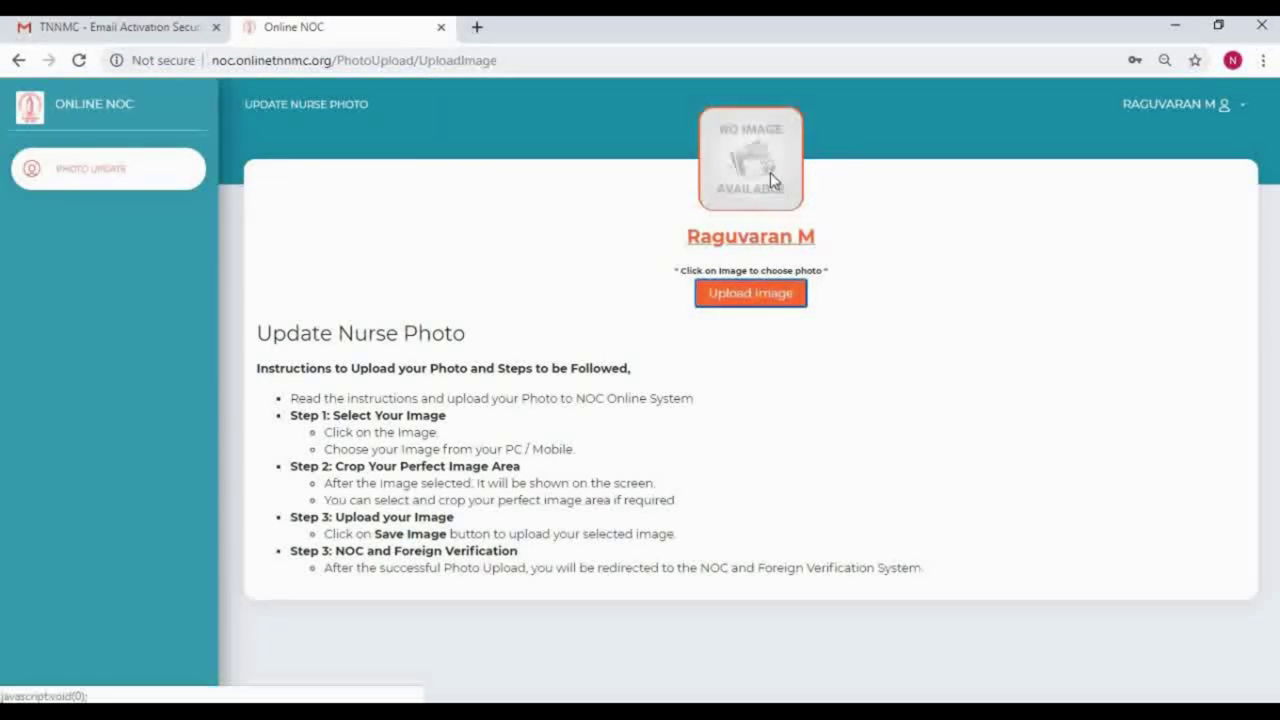
click(768, 180)
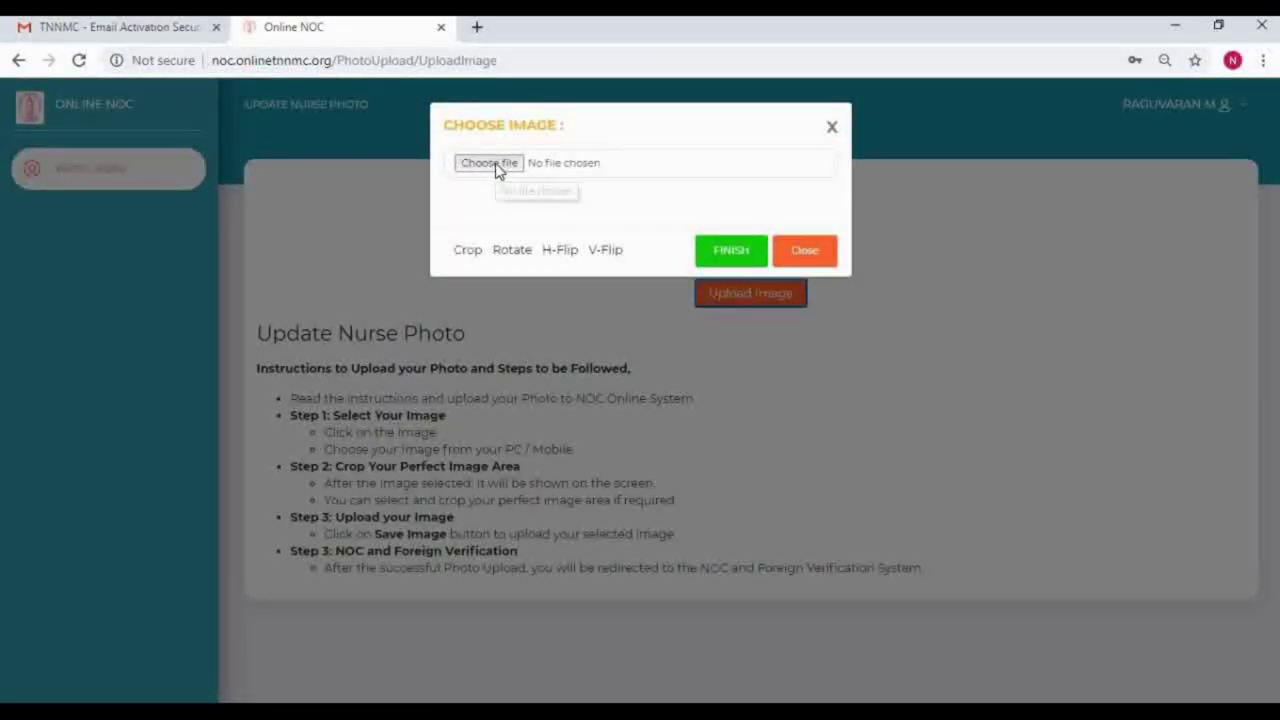
Pick download.png, crop it, and upload it as the nurse's photo
click(494, 165)
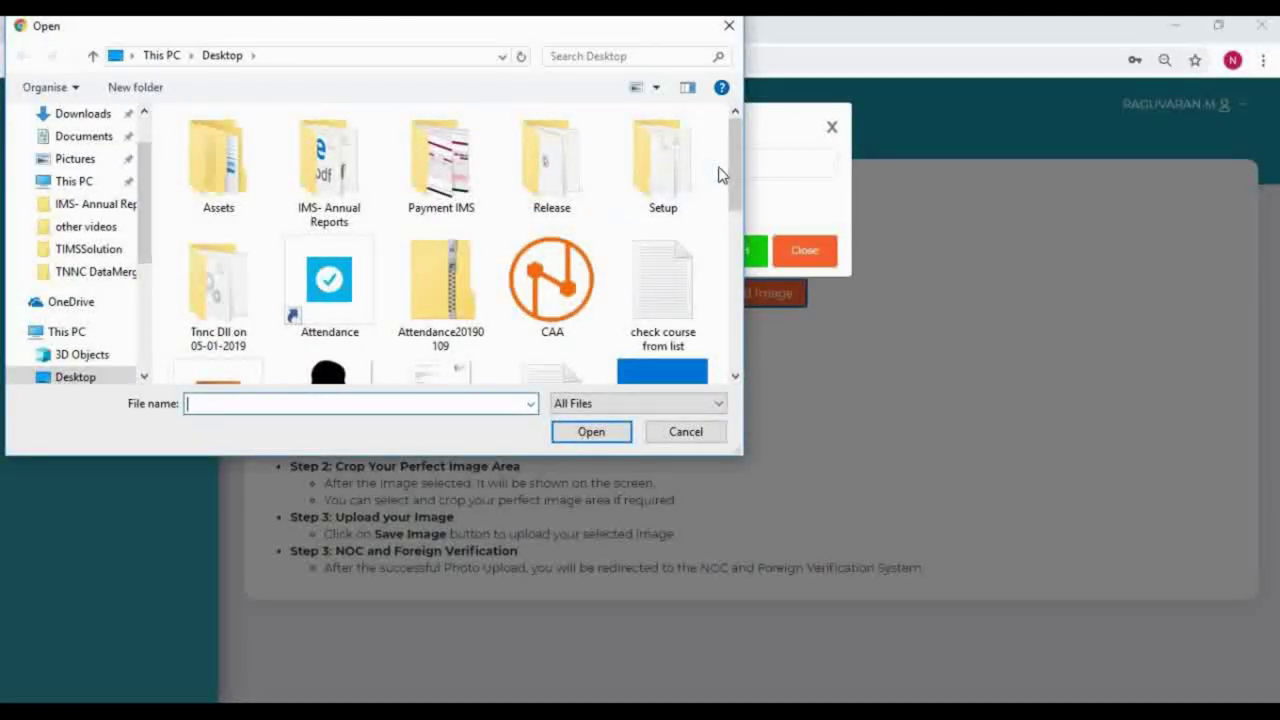
scroll(540, 160, down, 3)
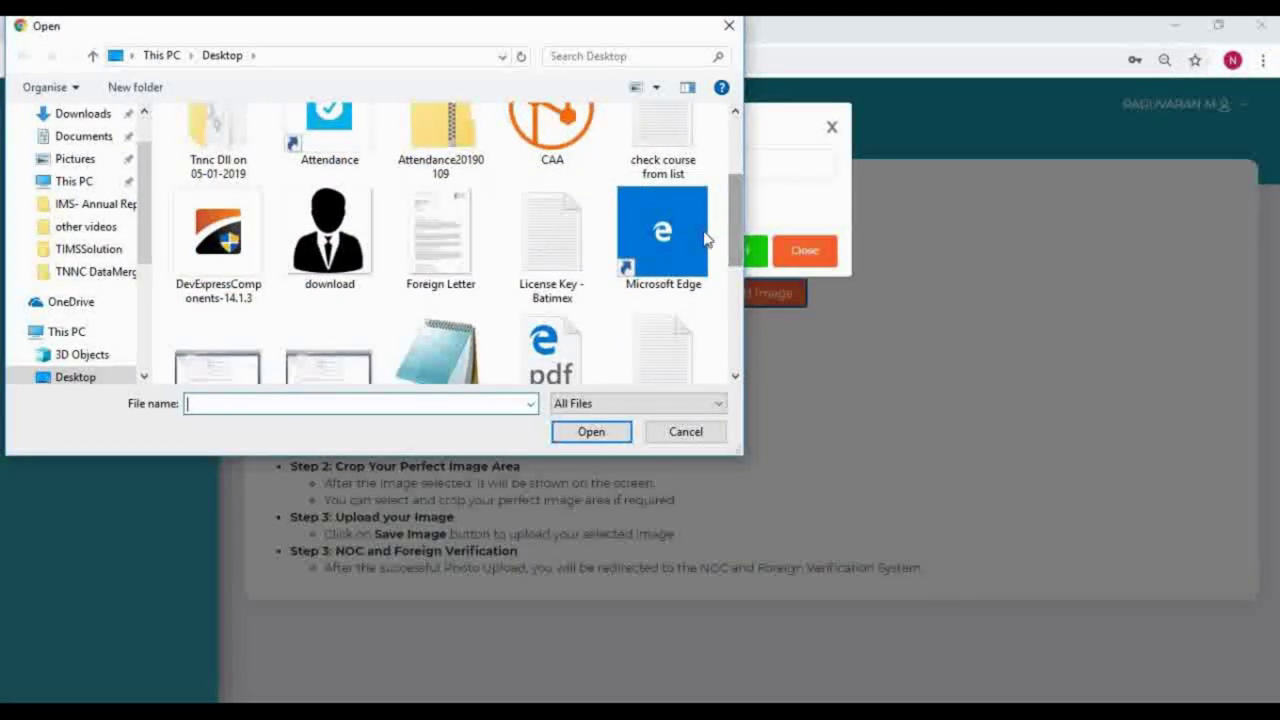
double_click(330, 232)
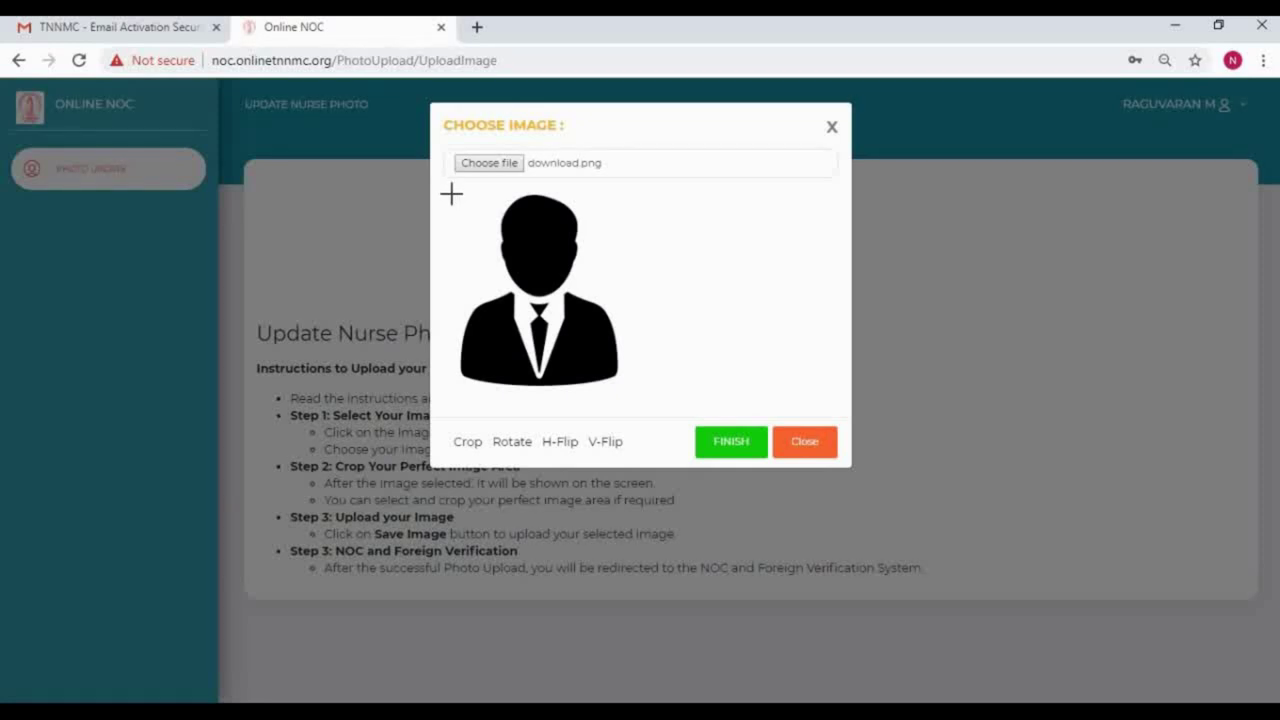
drag(451, 193, 628, 383)
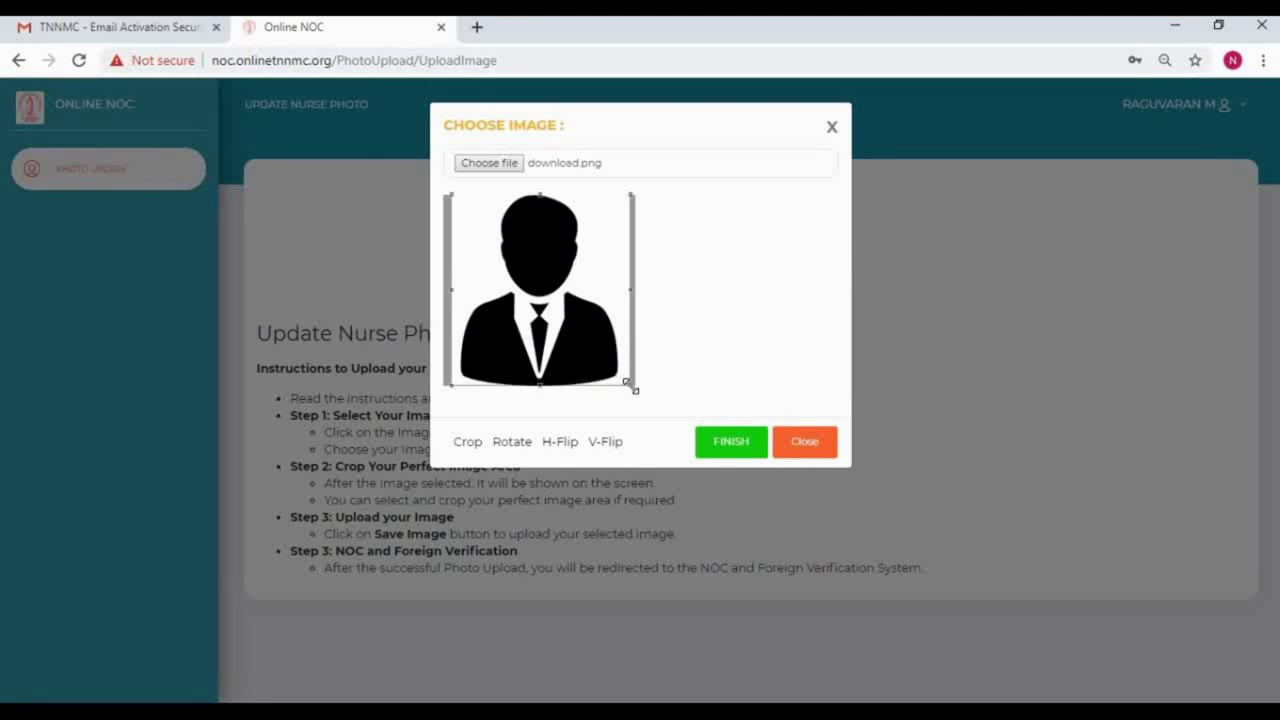
click(470, 443)
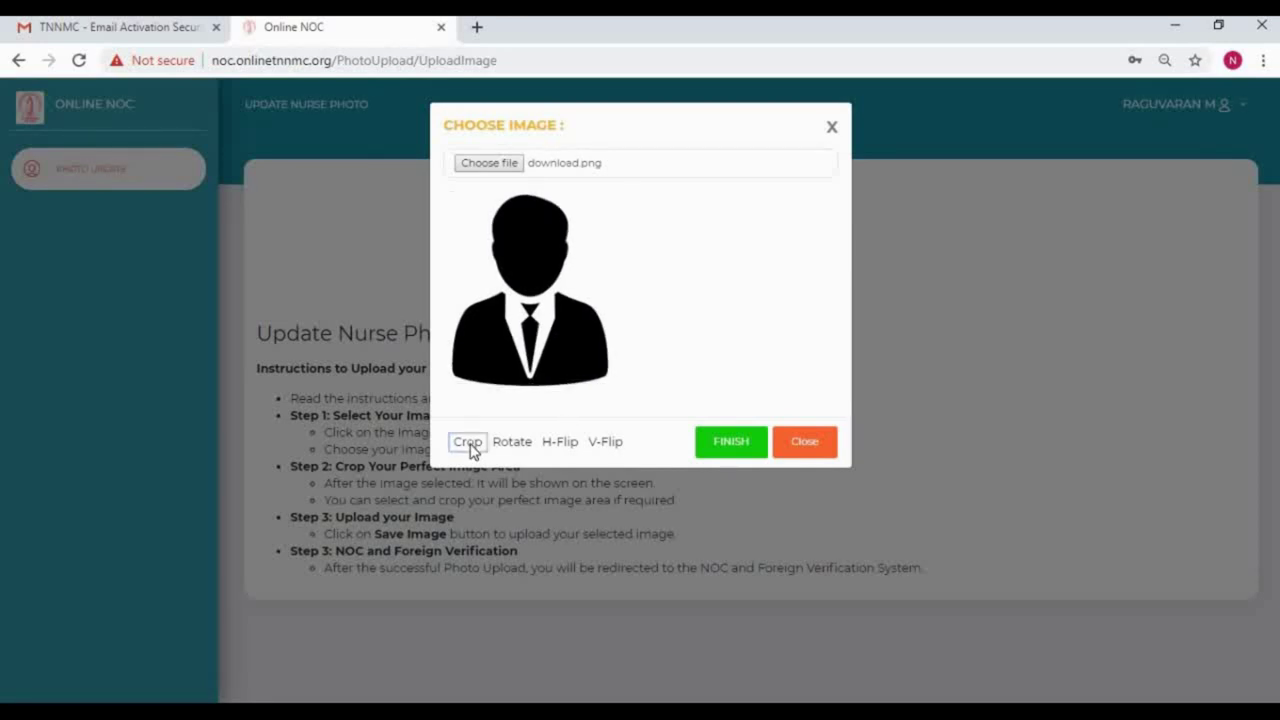
click(731, 443)
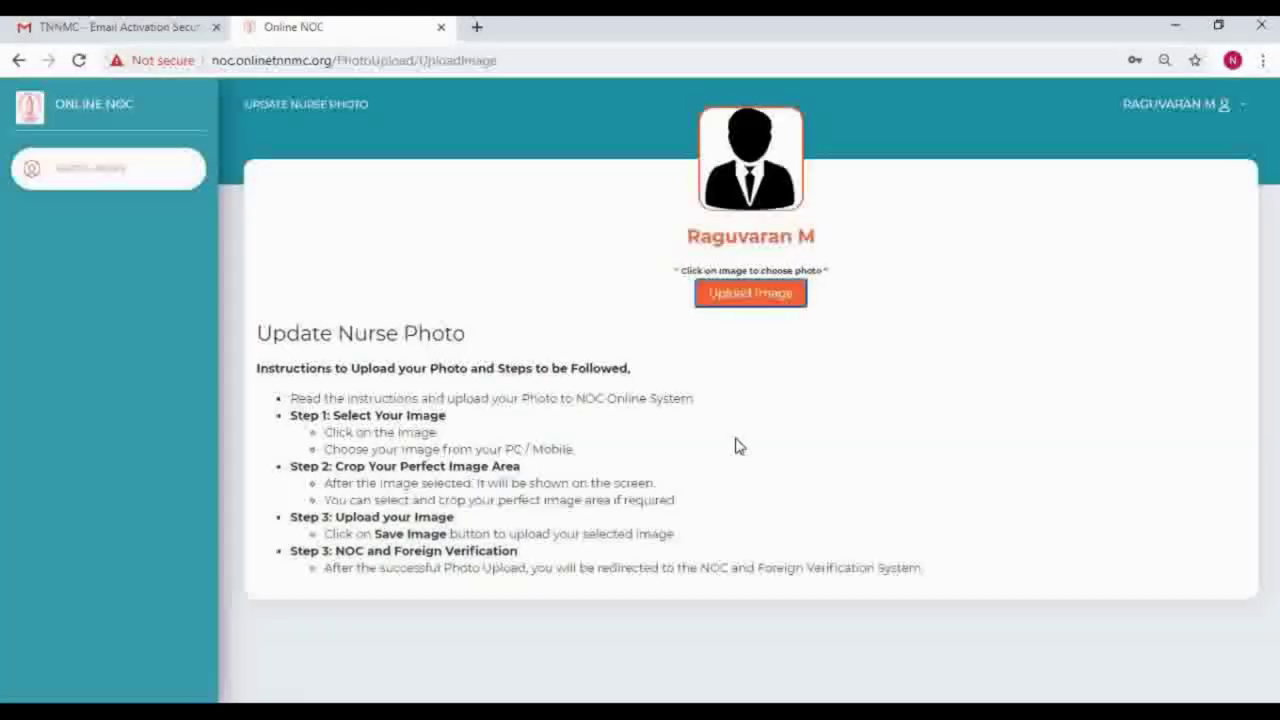
click(762, 294)
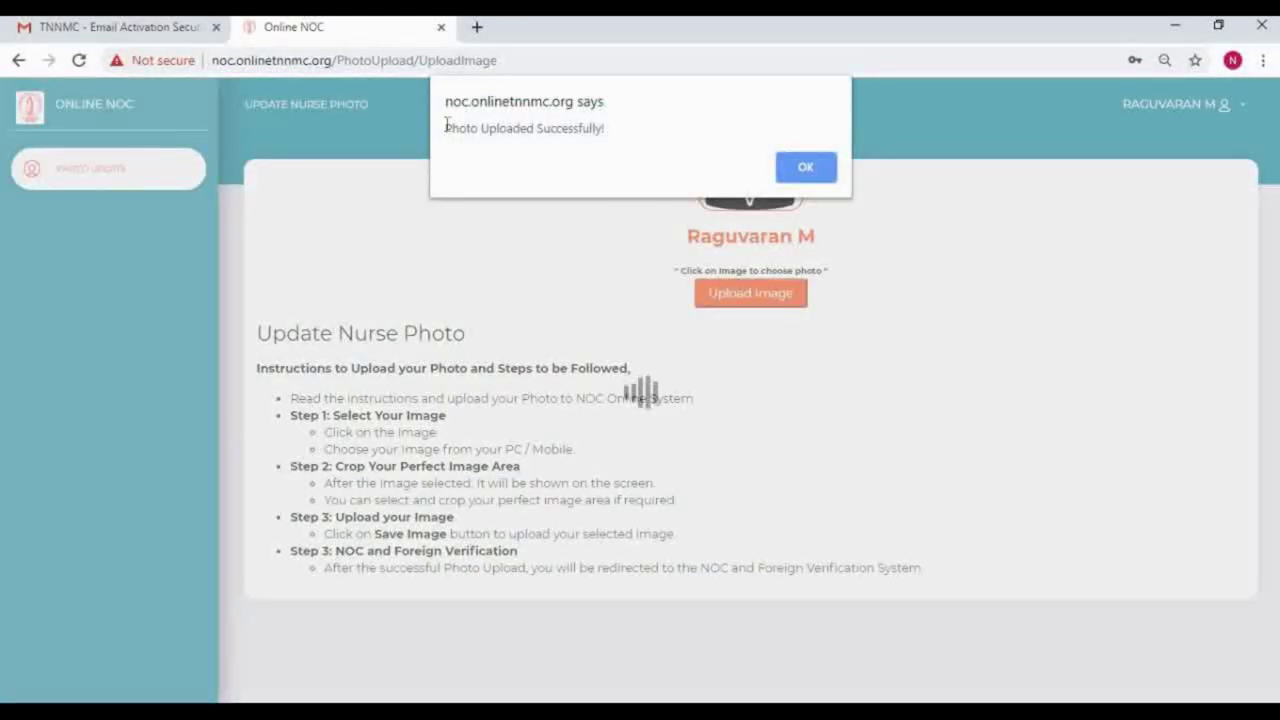
drag(445, 128, 626, 131)
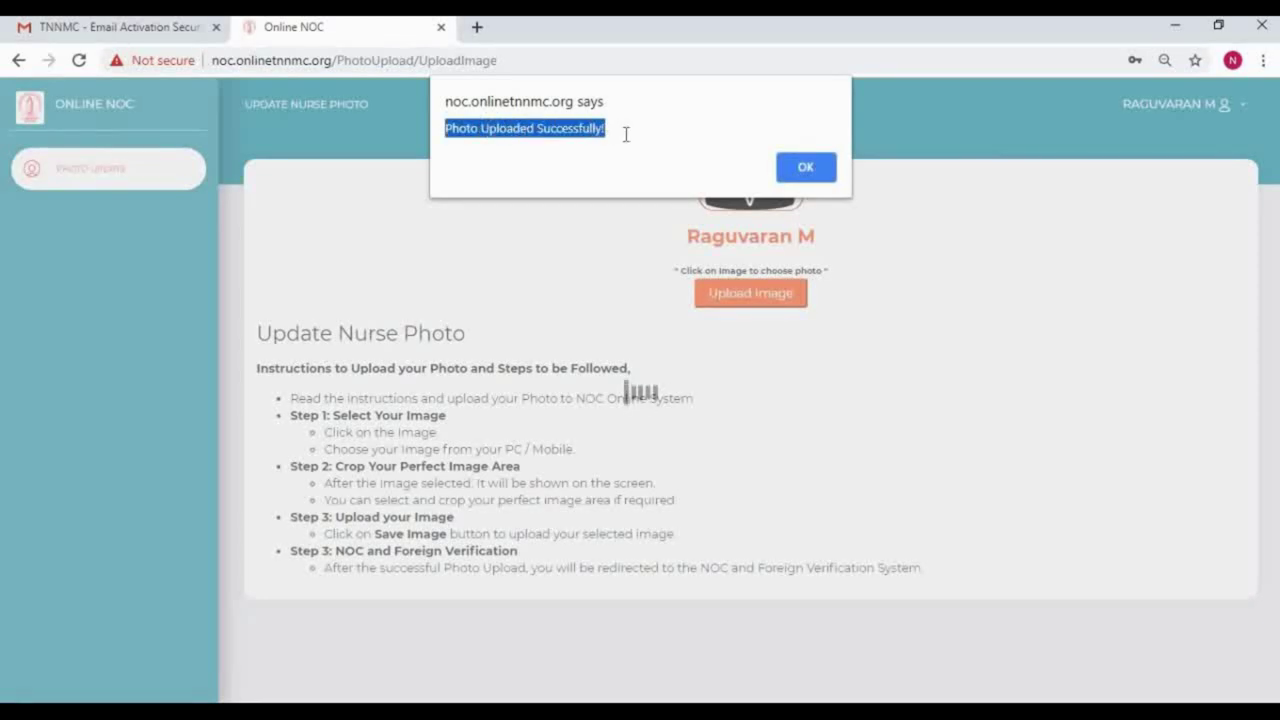
click(697, 146)
Acknowledge the photo upload alert, check the account menu, and go to APPLY NOC
click(807, 168)
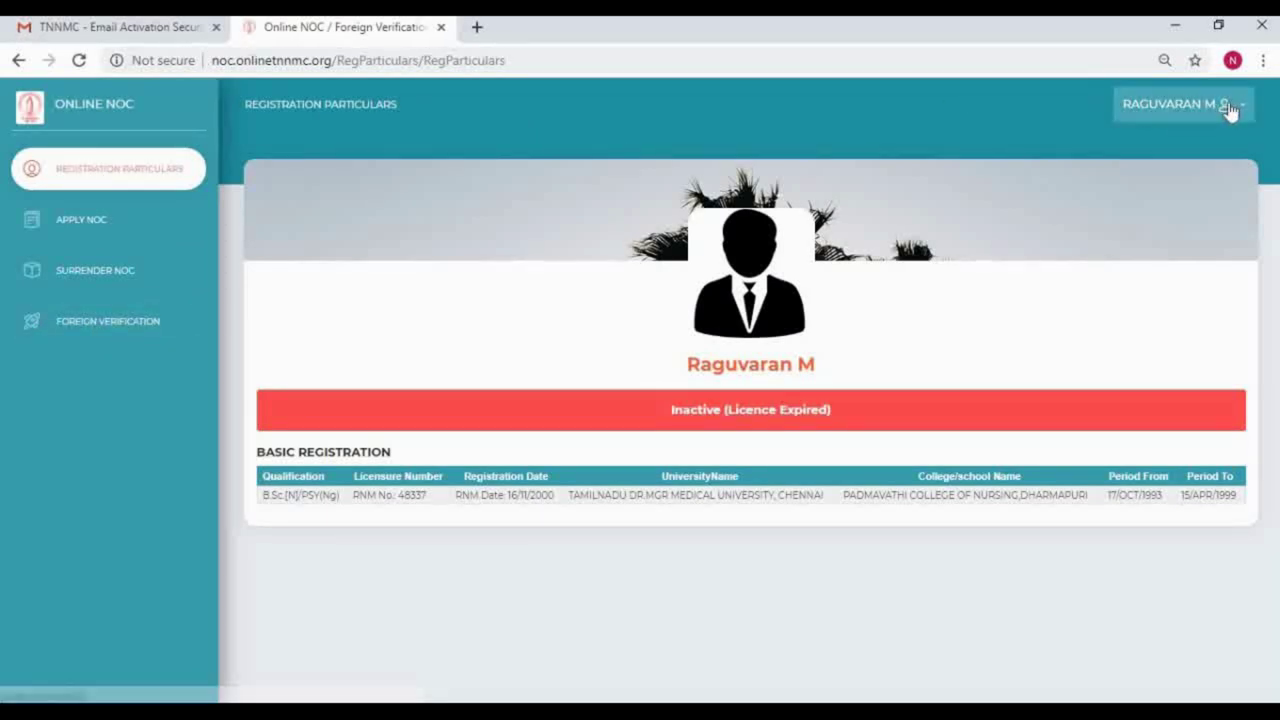
click(1172, 104)
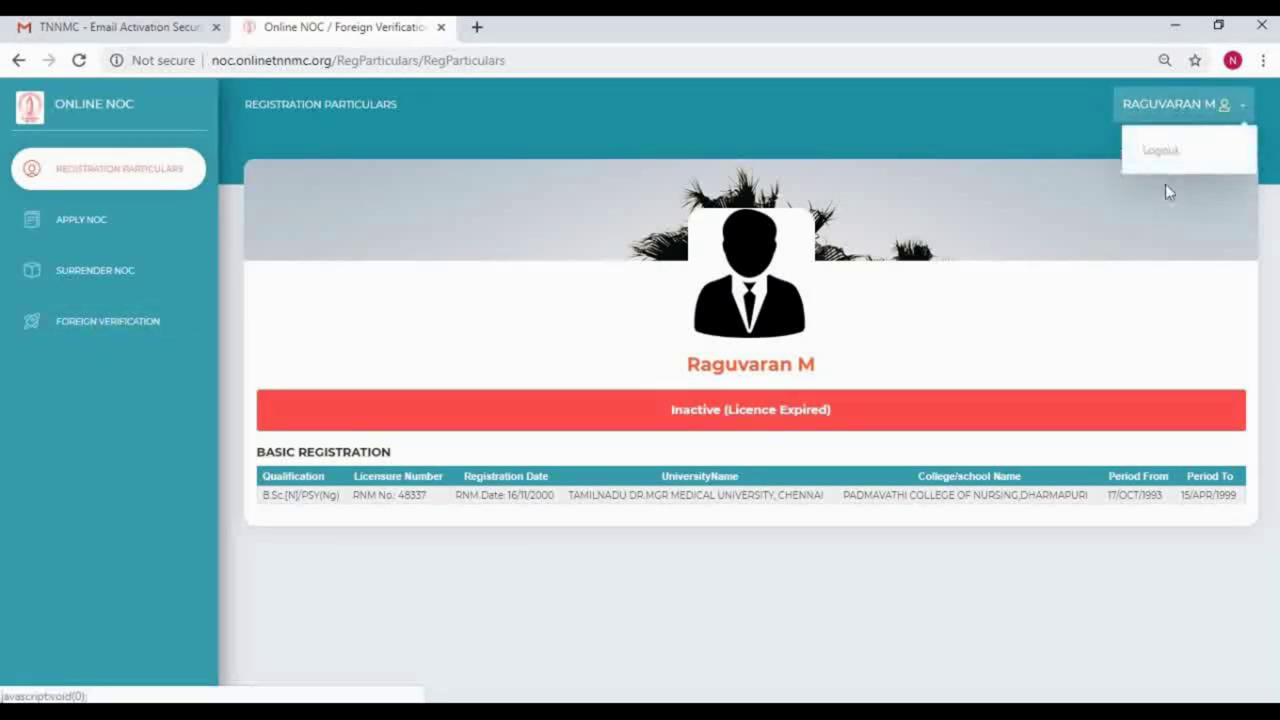
click(800, 135)
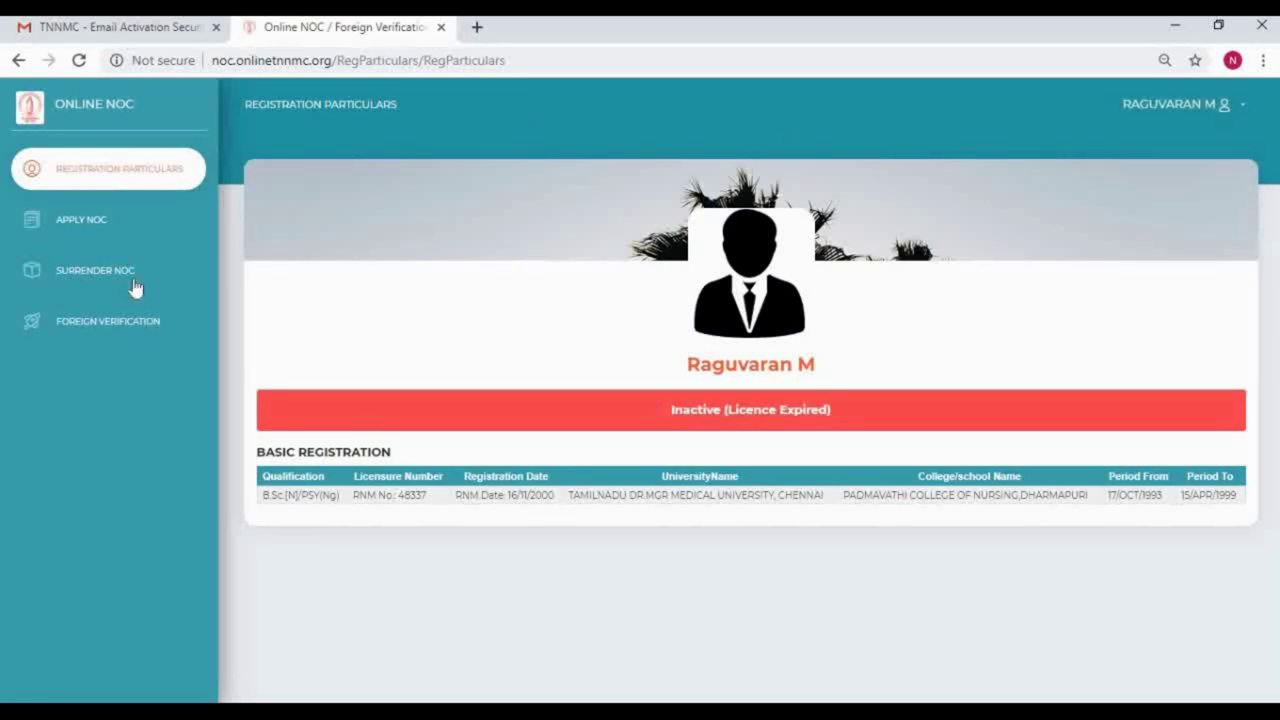
click(88, 224)
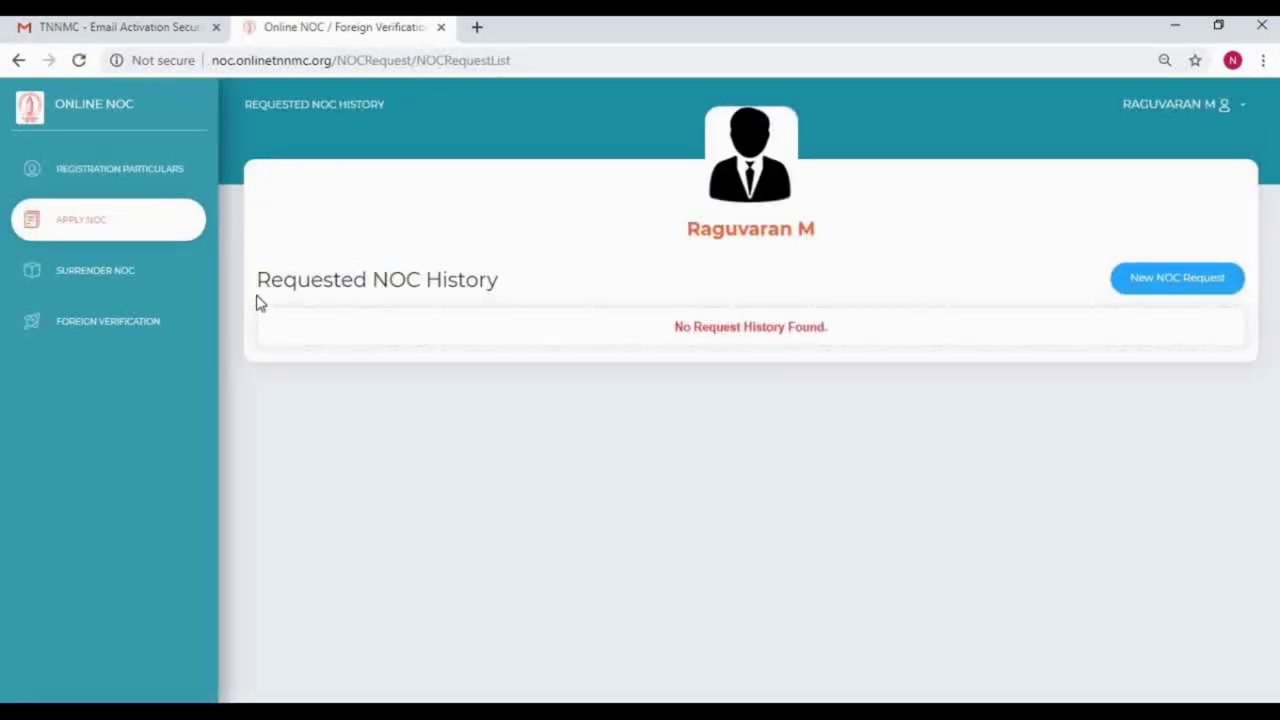
Review the empty Requested NOC History list and begin a New NOC Request
triple_click(329, 279)
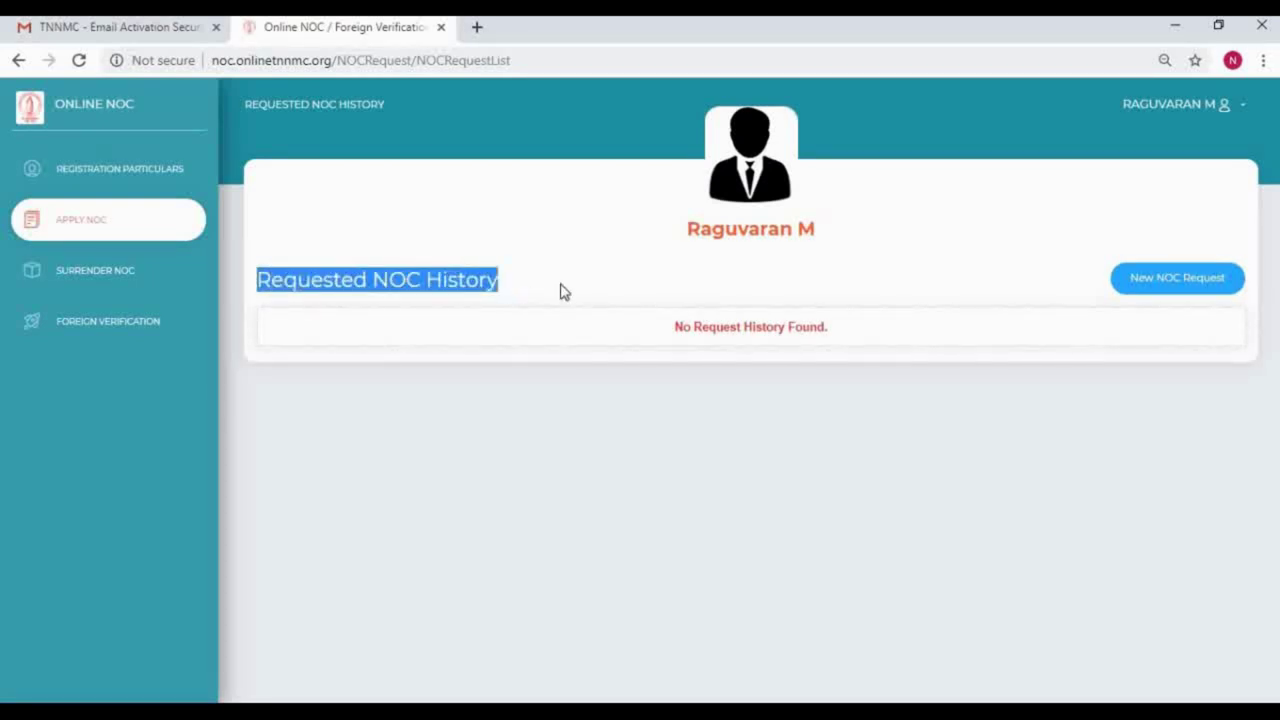
click(664, 328)
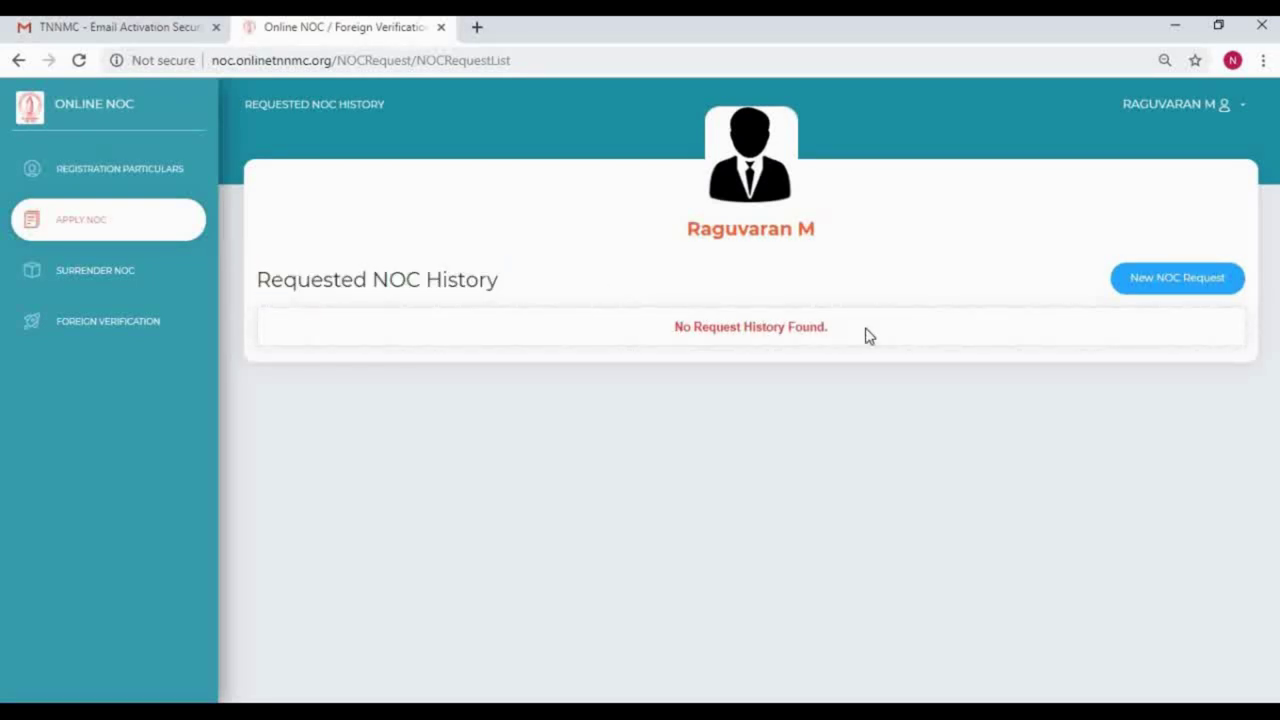
drag(838, 332, 655, 346)
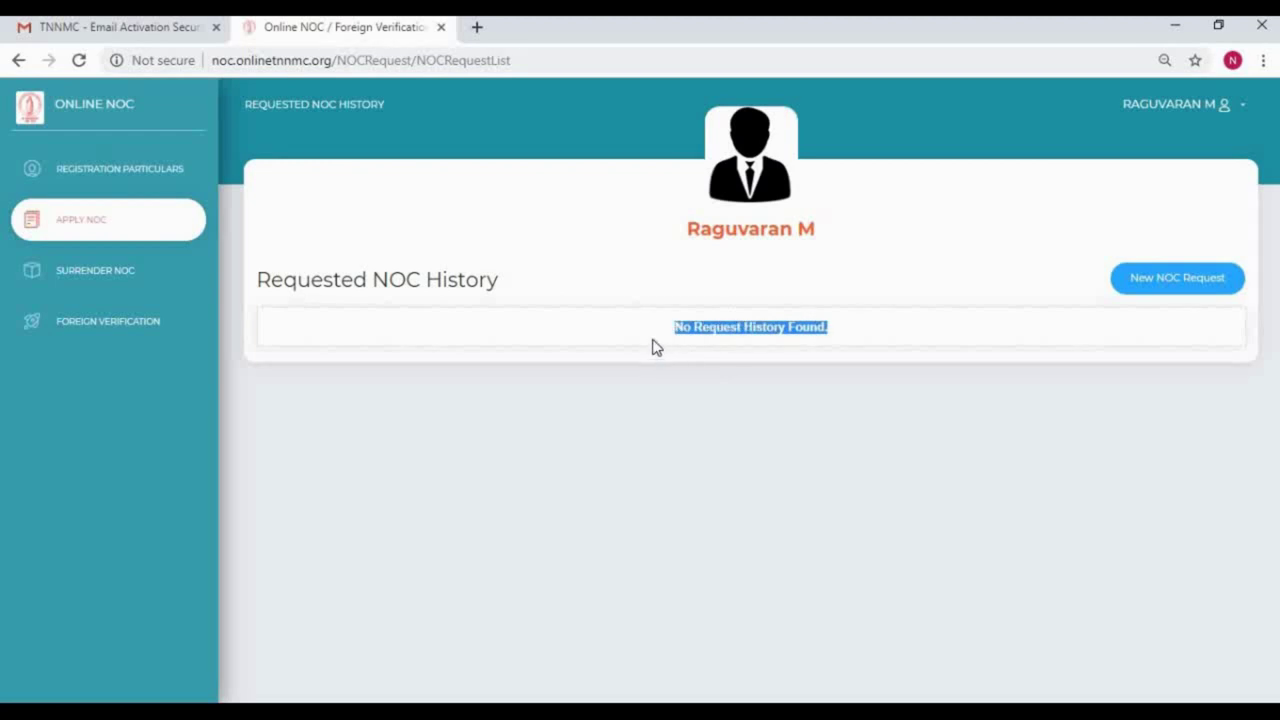
click(1193, 293)
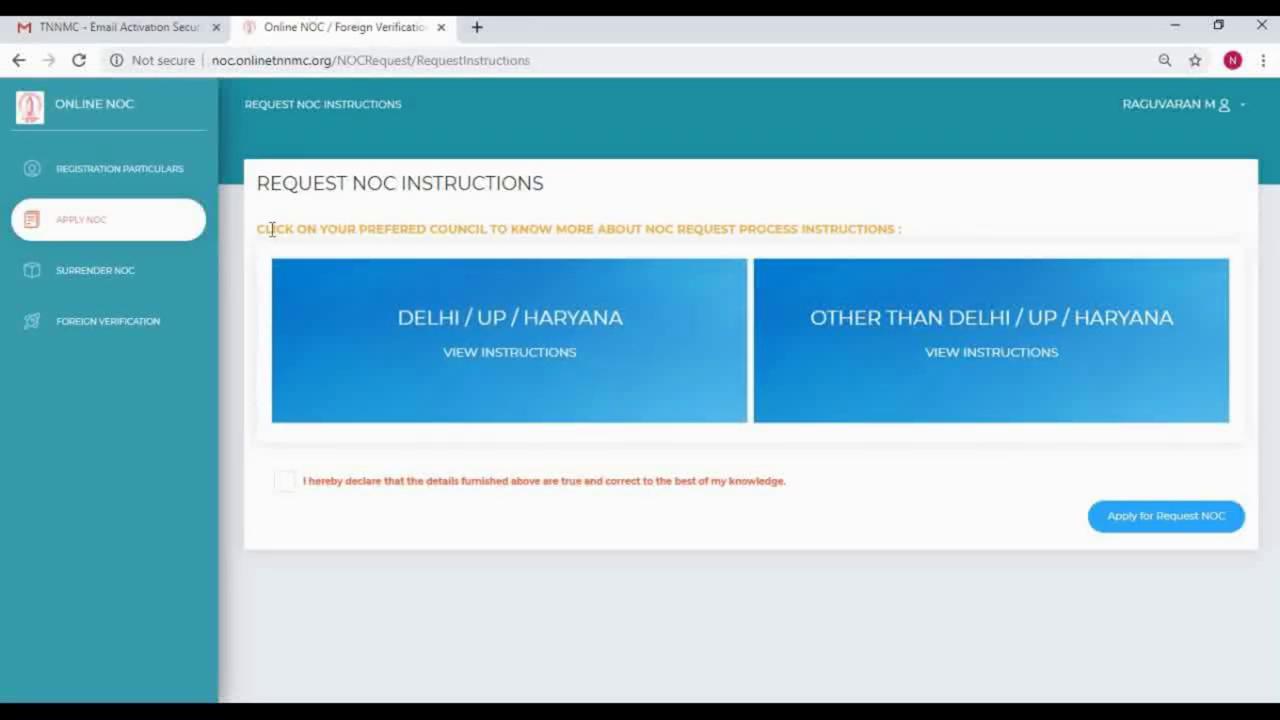
Highlight the instruction line about choosing a council, then clear the highlight
drag(271, 229, 930, 230)
click(930, 230)
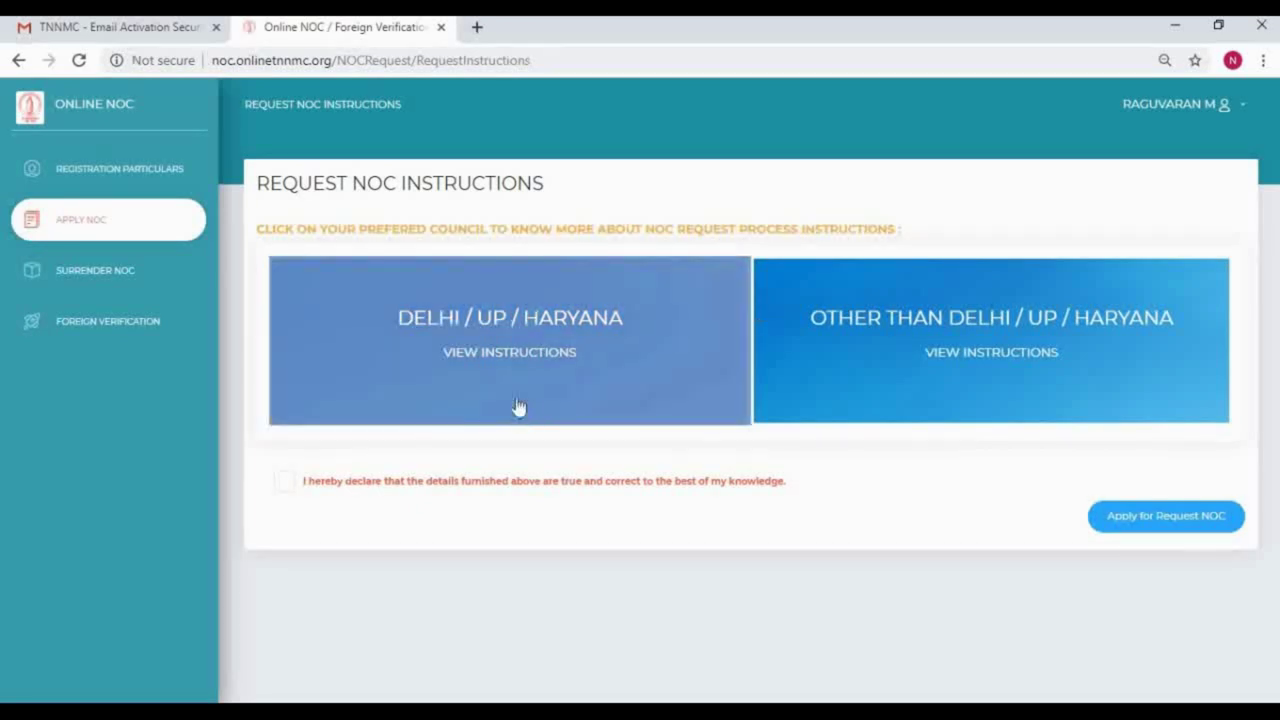
Open the Delhi/UP/Haryana NOC instructions and scroll through them
click(514, 356)
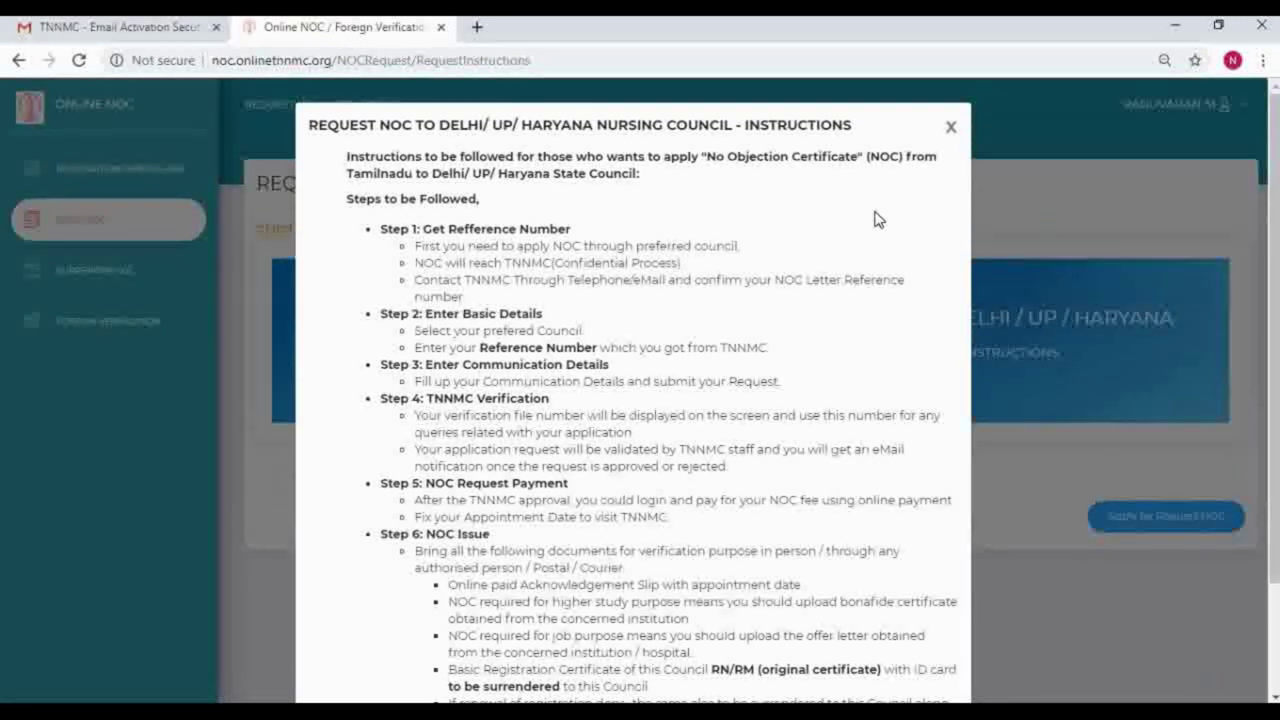
scroll(870, 259, down, 1)
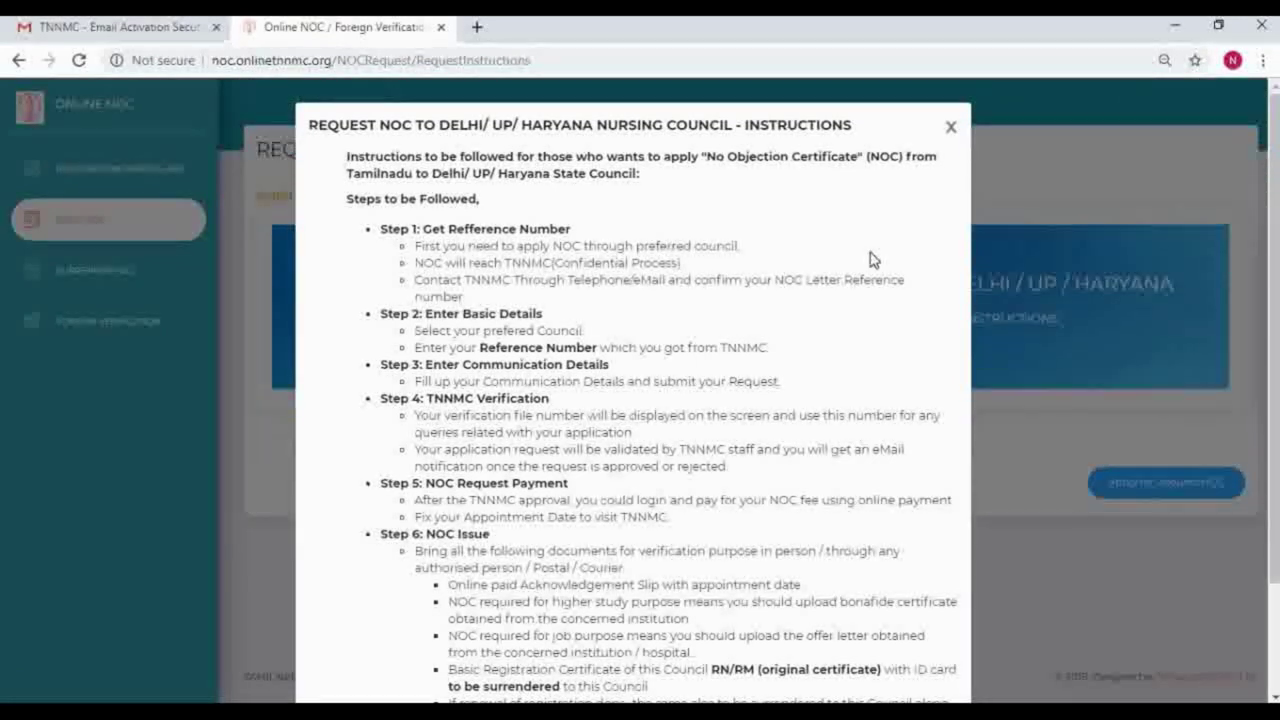
scroll(870, 259, up, 1)
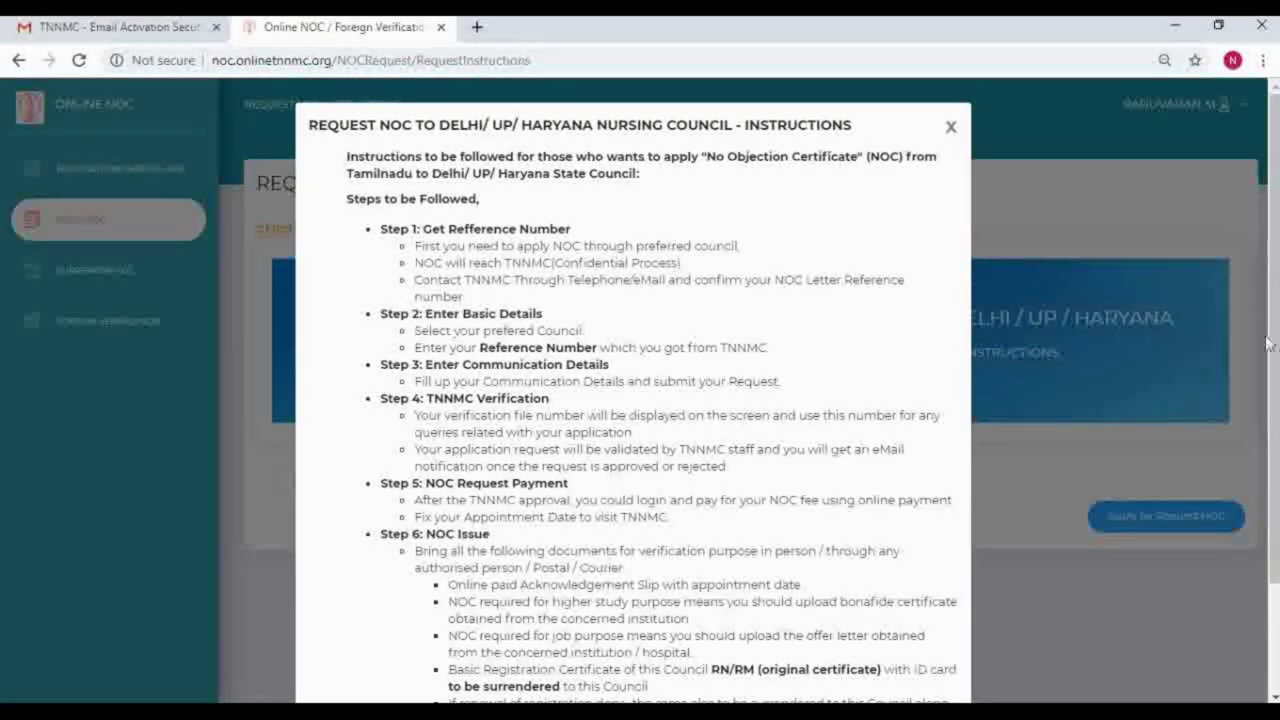
drag(1276, 375, 1276, 545)
scroll(476, 350, up, 5)
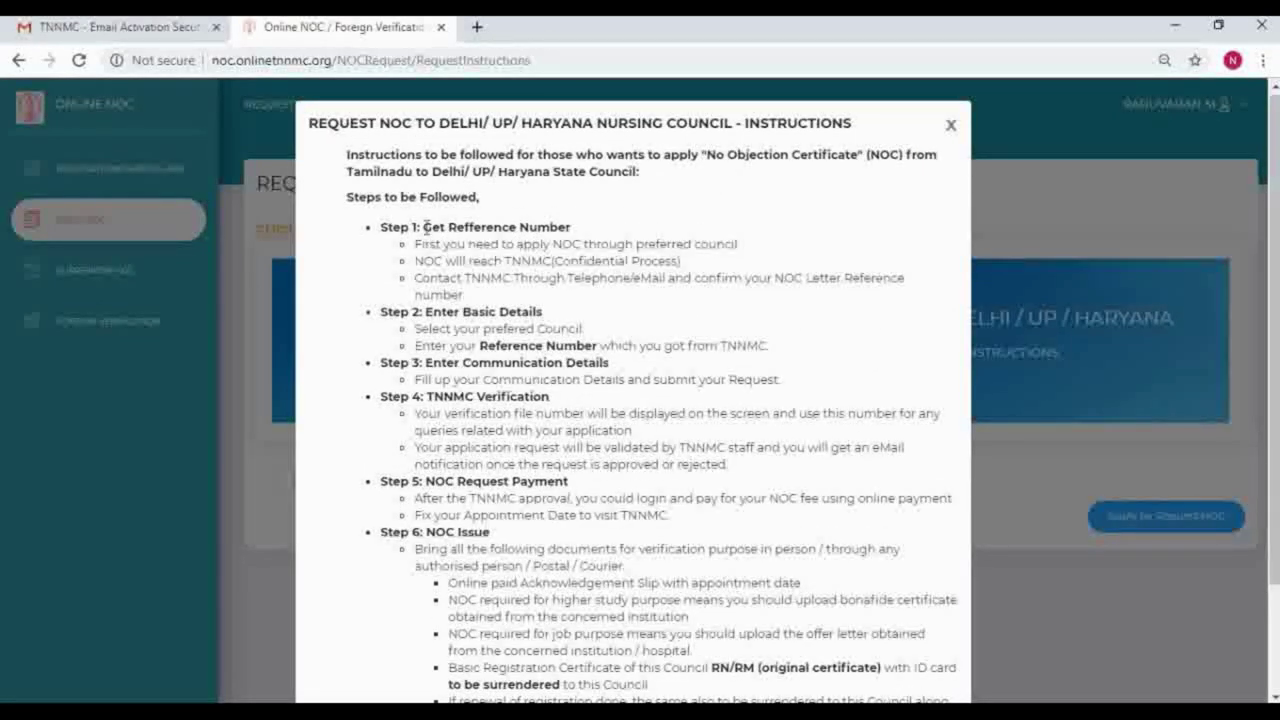
Highlight the Get Refference Number step, close those instructions, and open the other-council instructions
drag(424, 227, 590, 230)
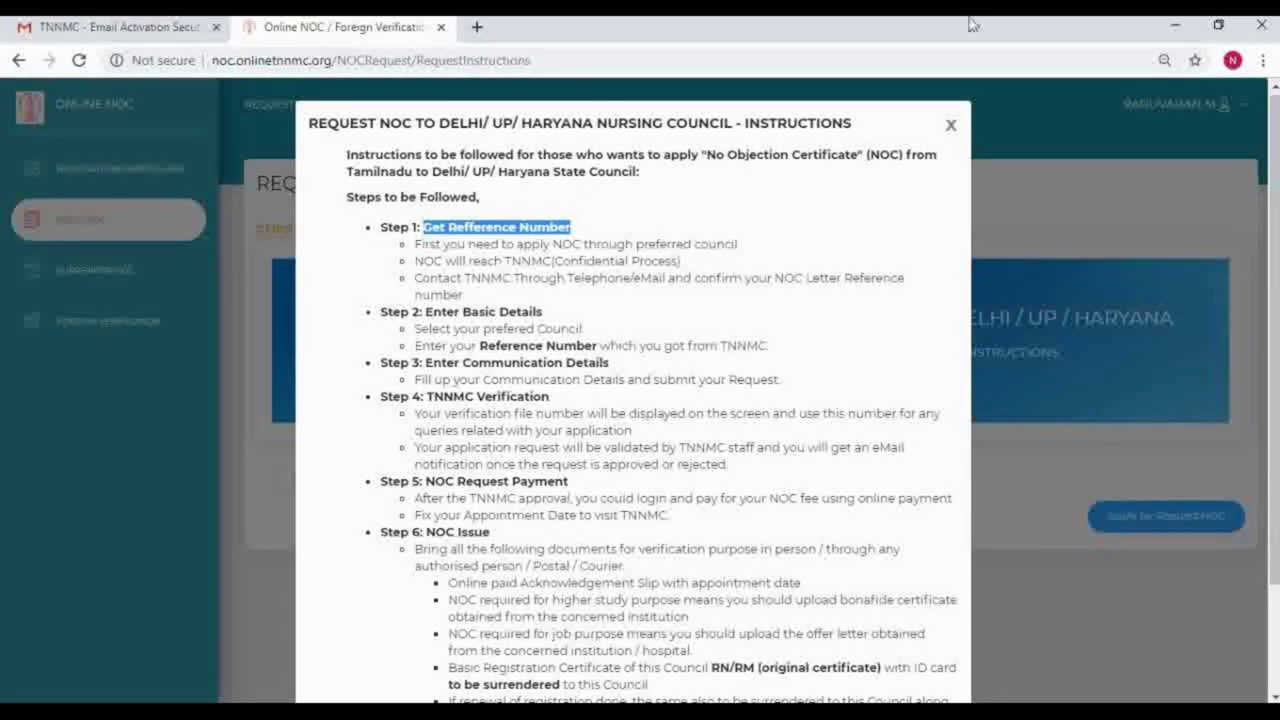
click(428, 228)
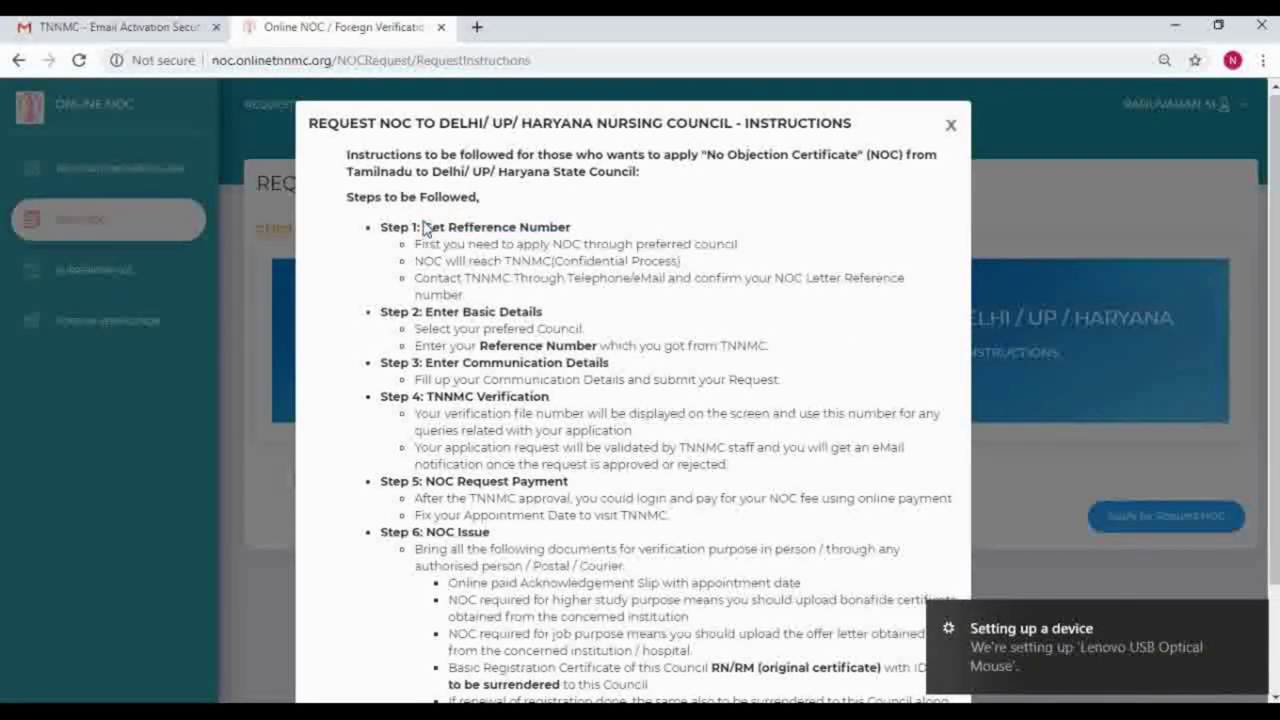
shift+click(602, 232)
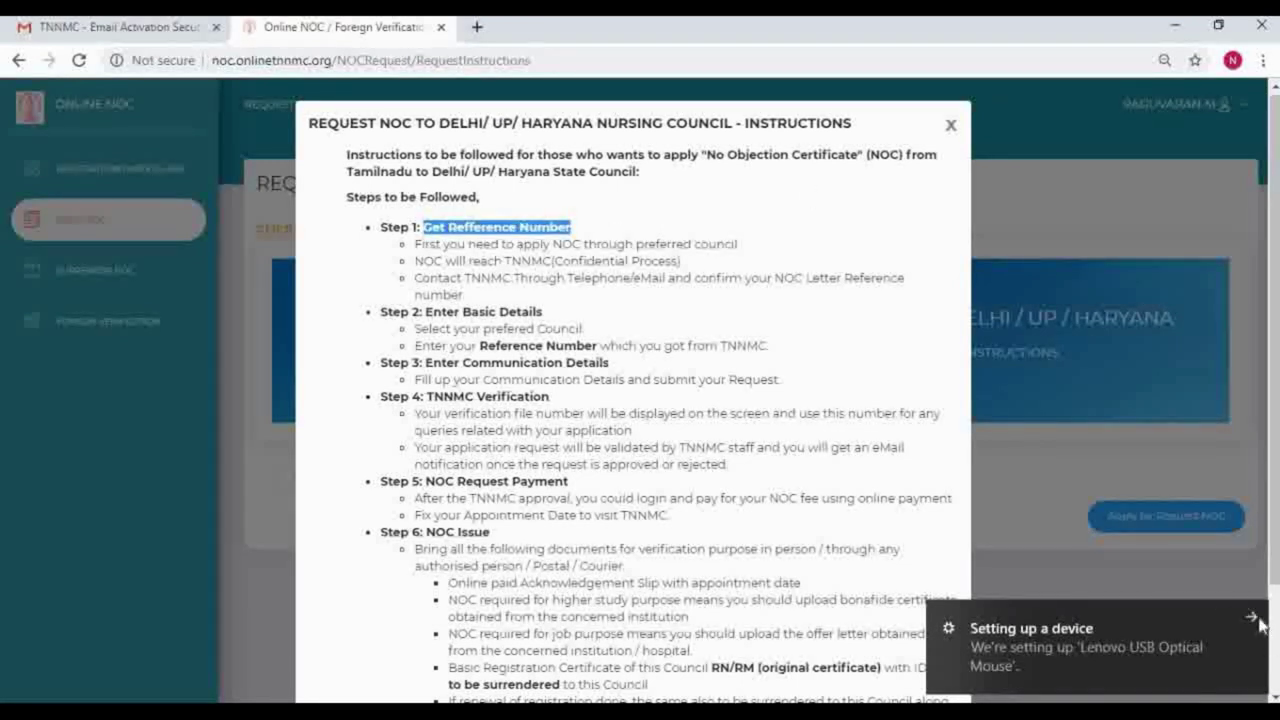
click(951, 125)
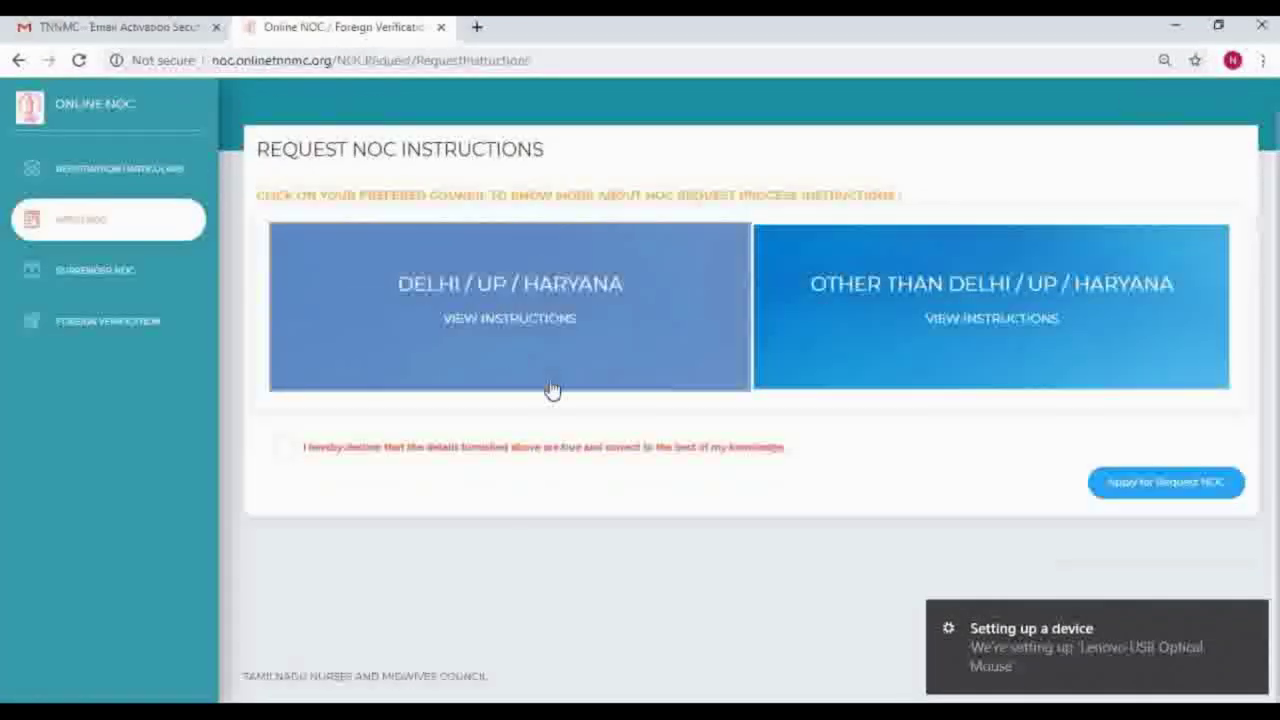
click(968, 320)
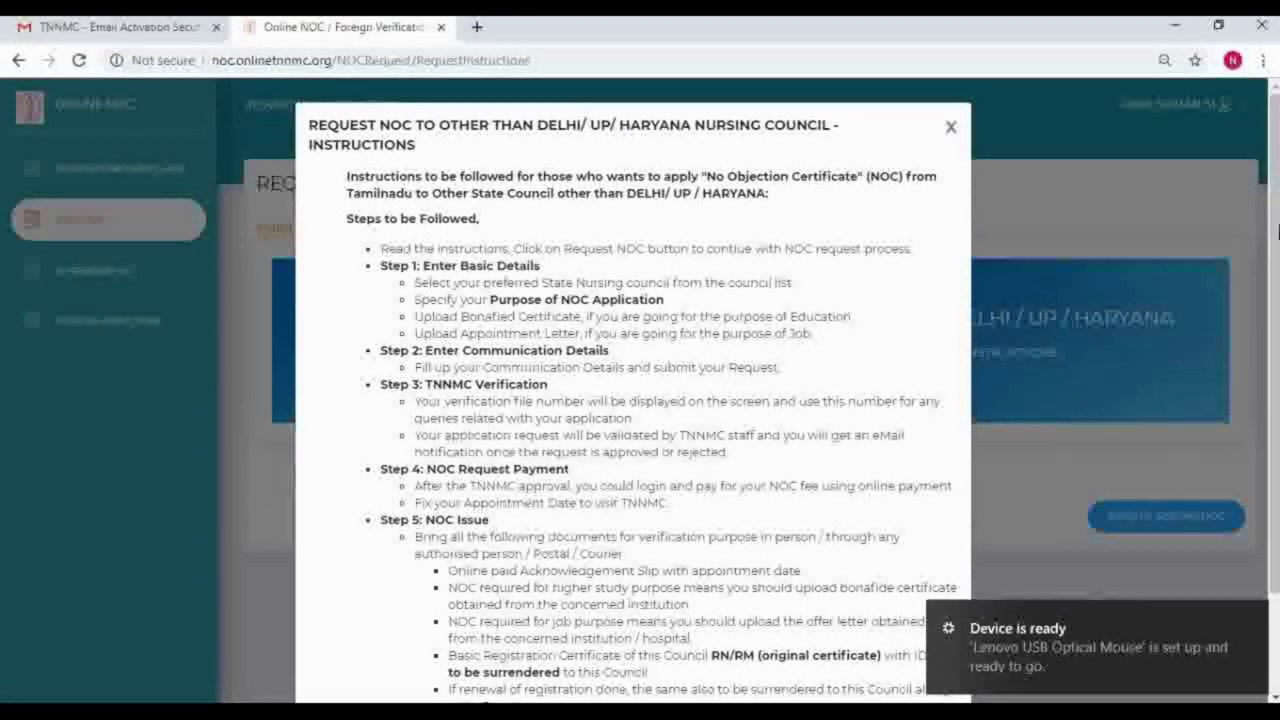
Close the other-council instructions and tick the truthfulness declaration
scroll(1006, 510, down, 3)
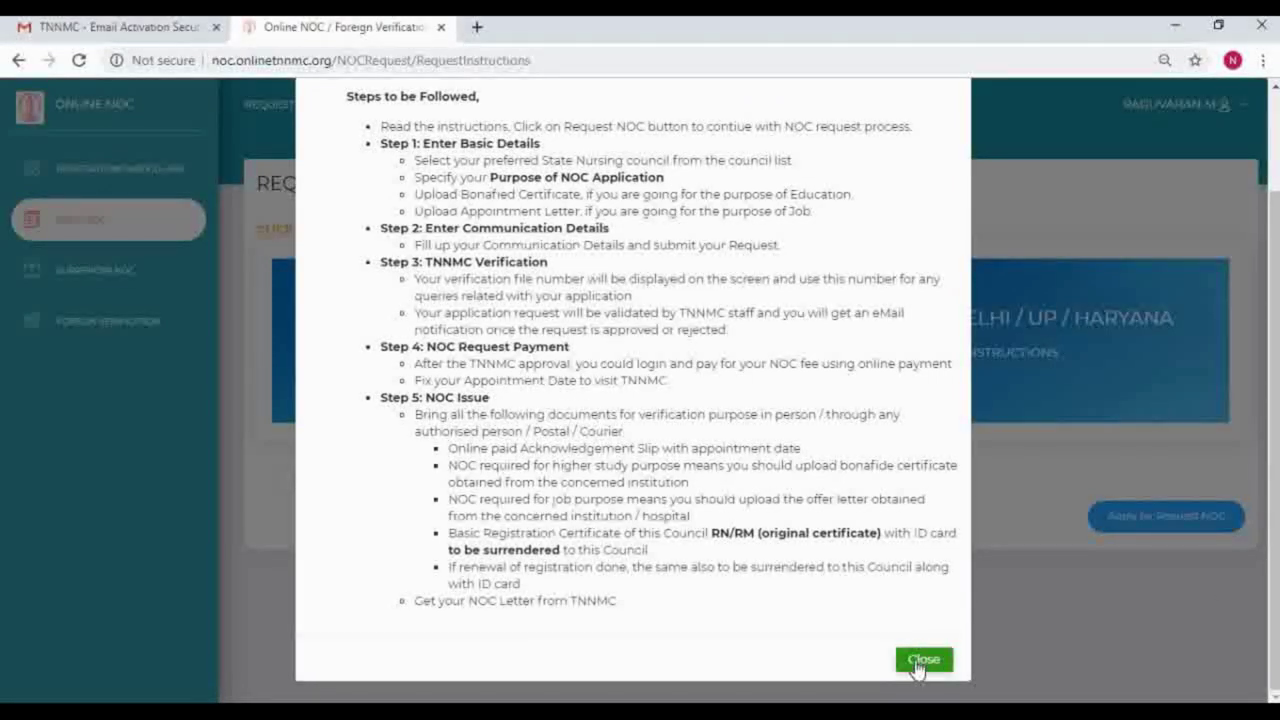
click(920, 661)
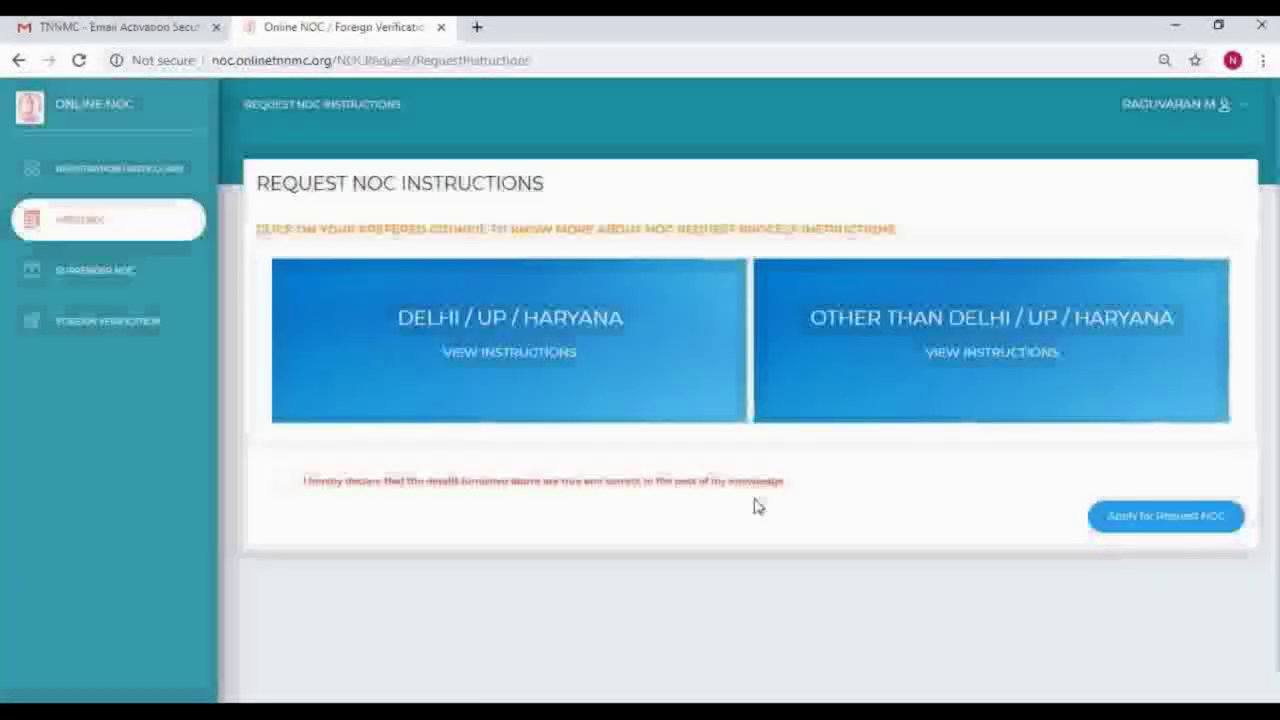
click(286, 488)
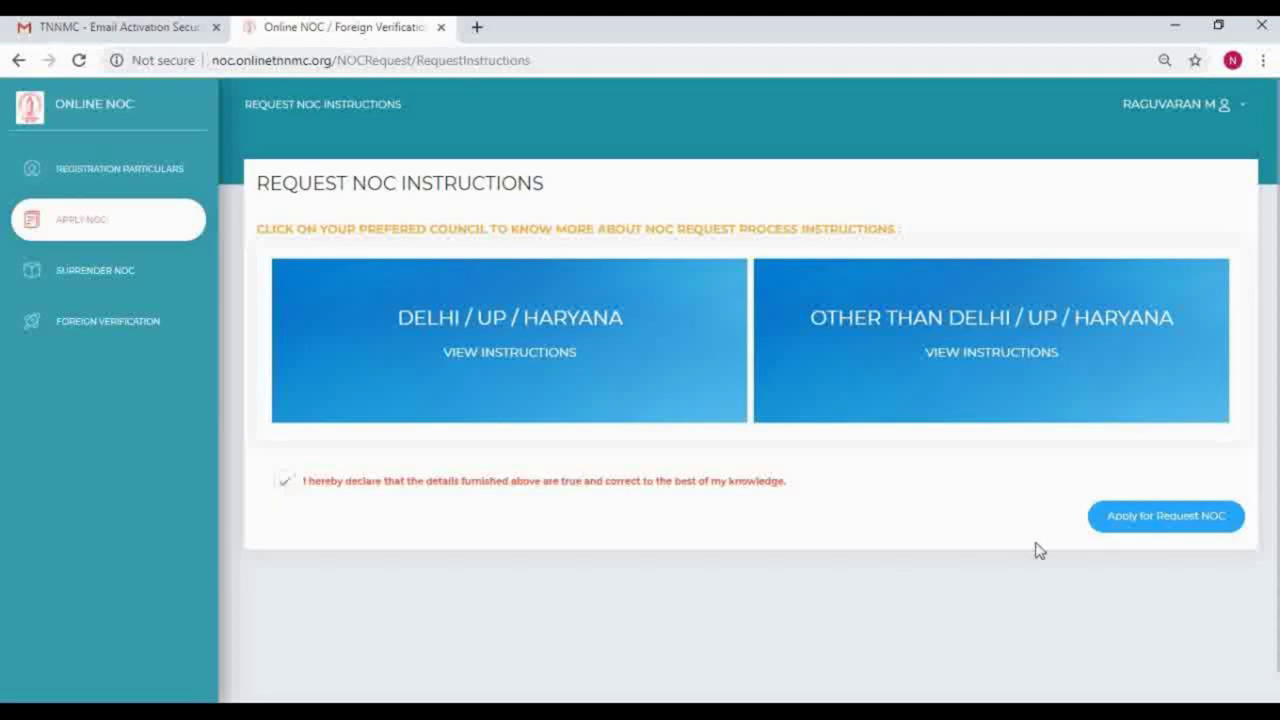
Apply for Request NOC, dismiss the 'Agree Terms and Conditions' warning, and apply again
click(1184, 525)
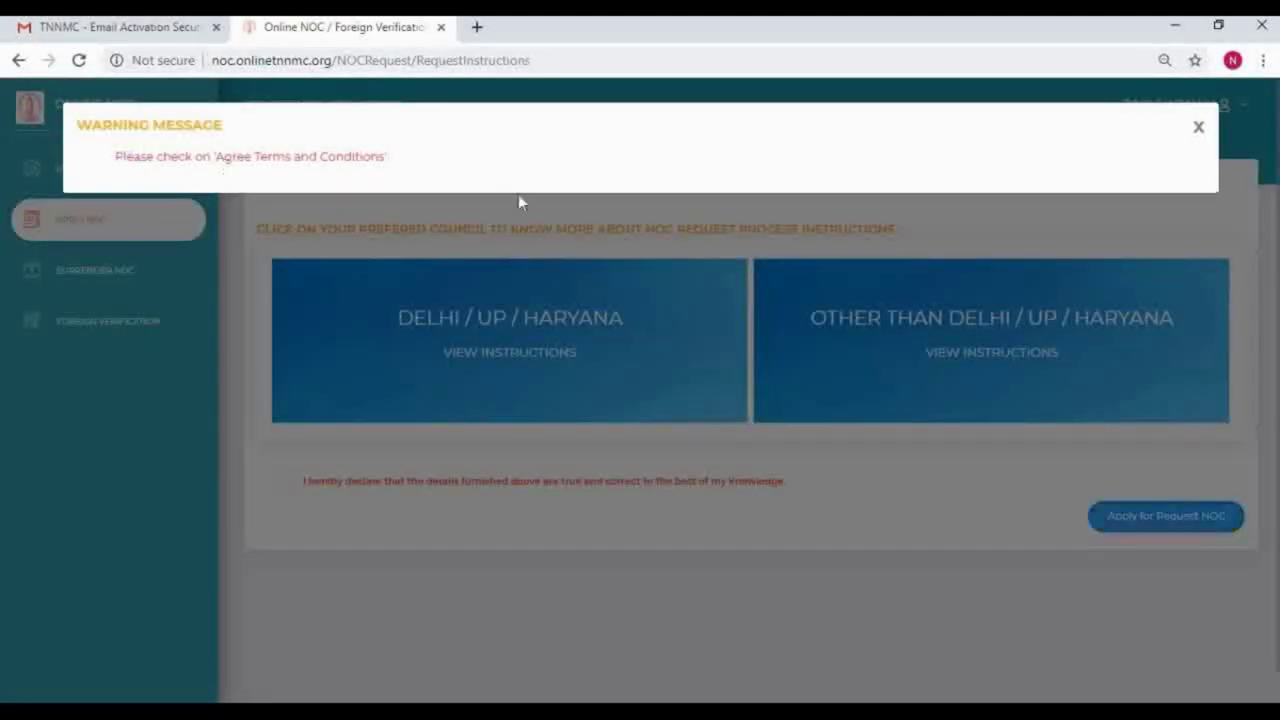
triple_click(419, 160)
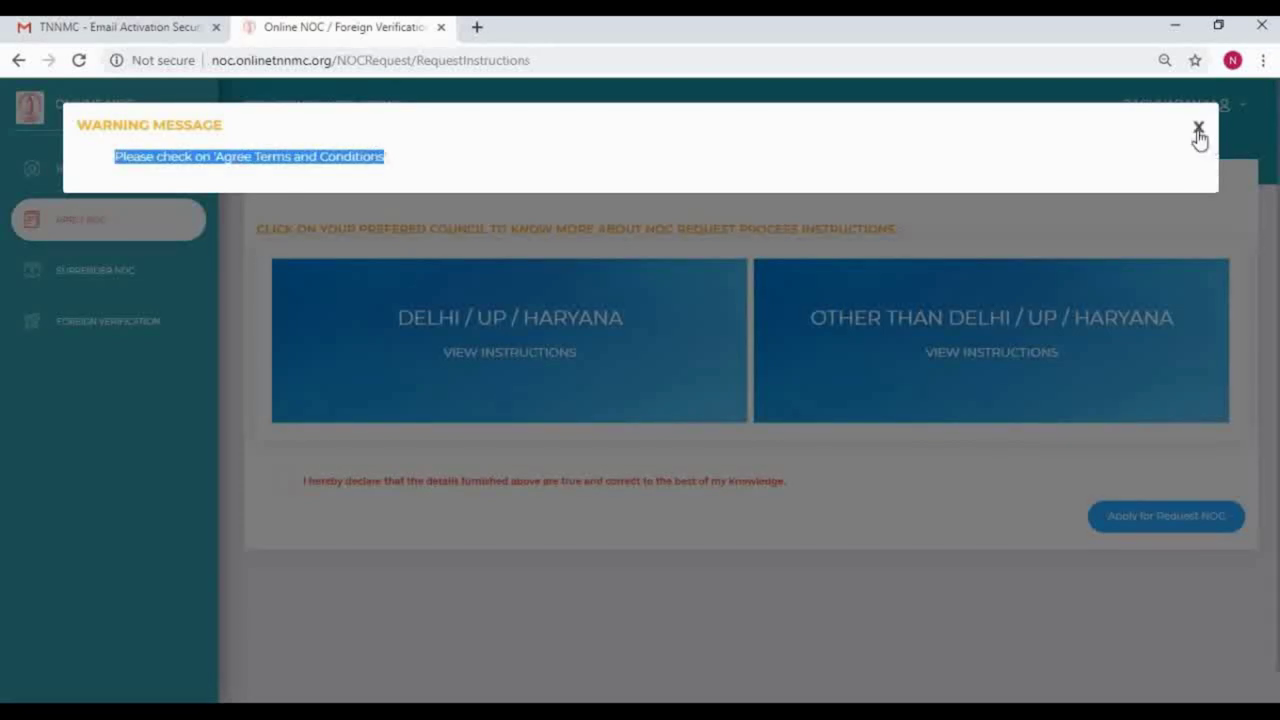
click(1199, 129)
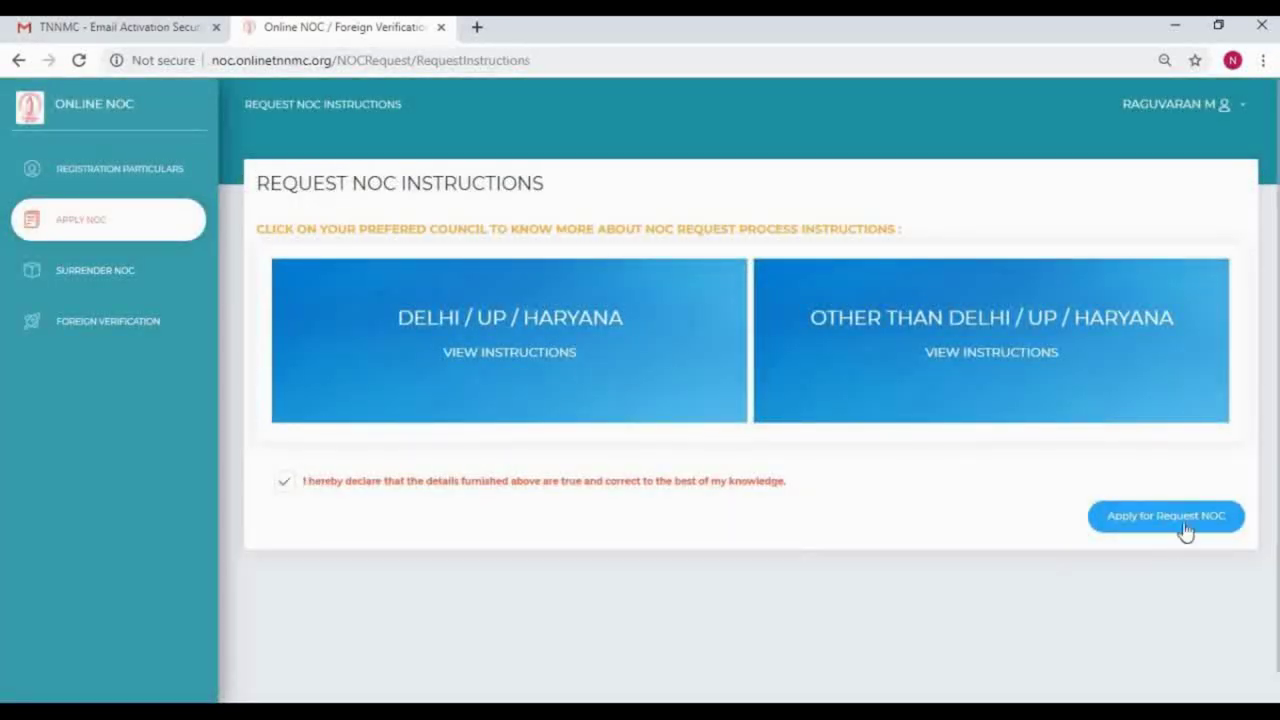
click(1184, 531)
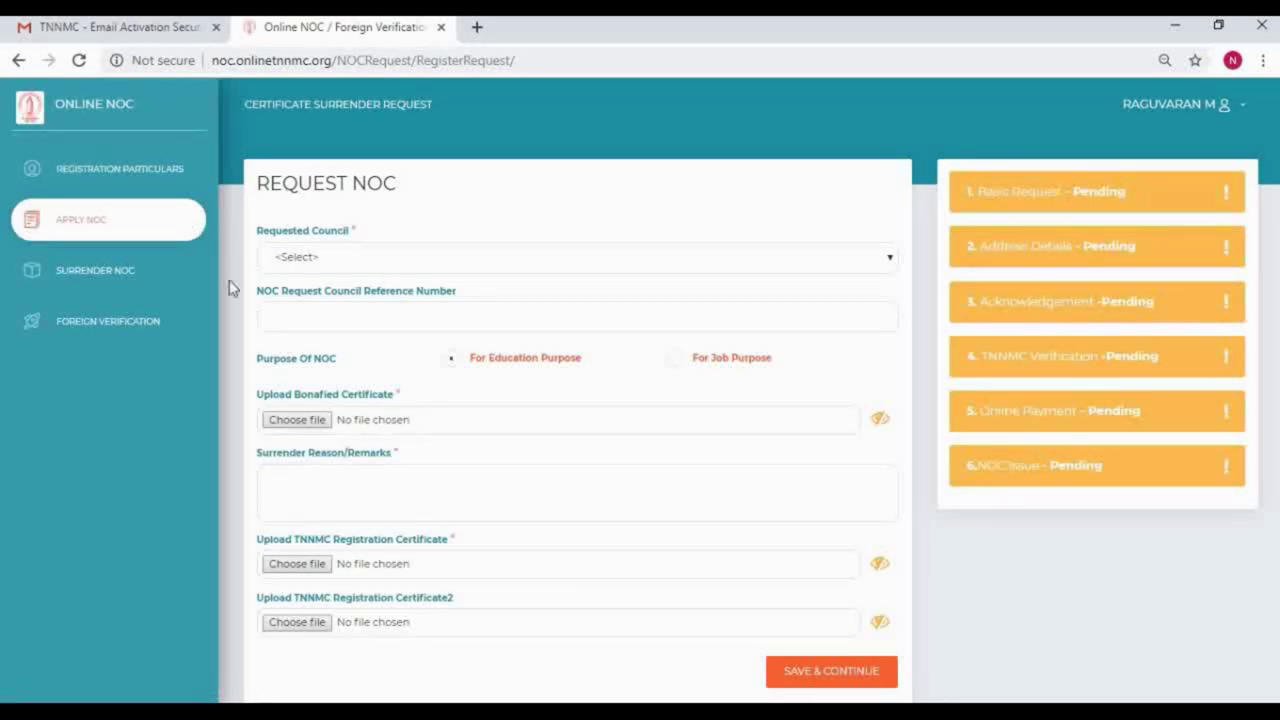
Point out the council and bonafide labels, then choose For Job Purpose to show the appointment letter upload
drag(258, 232, 371, 237)
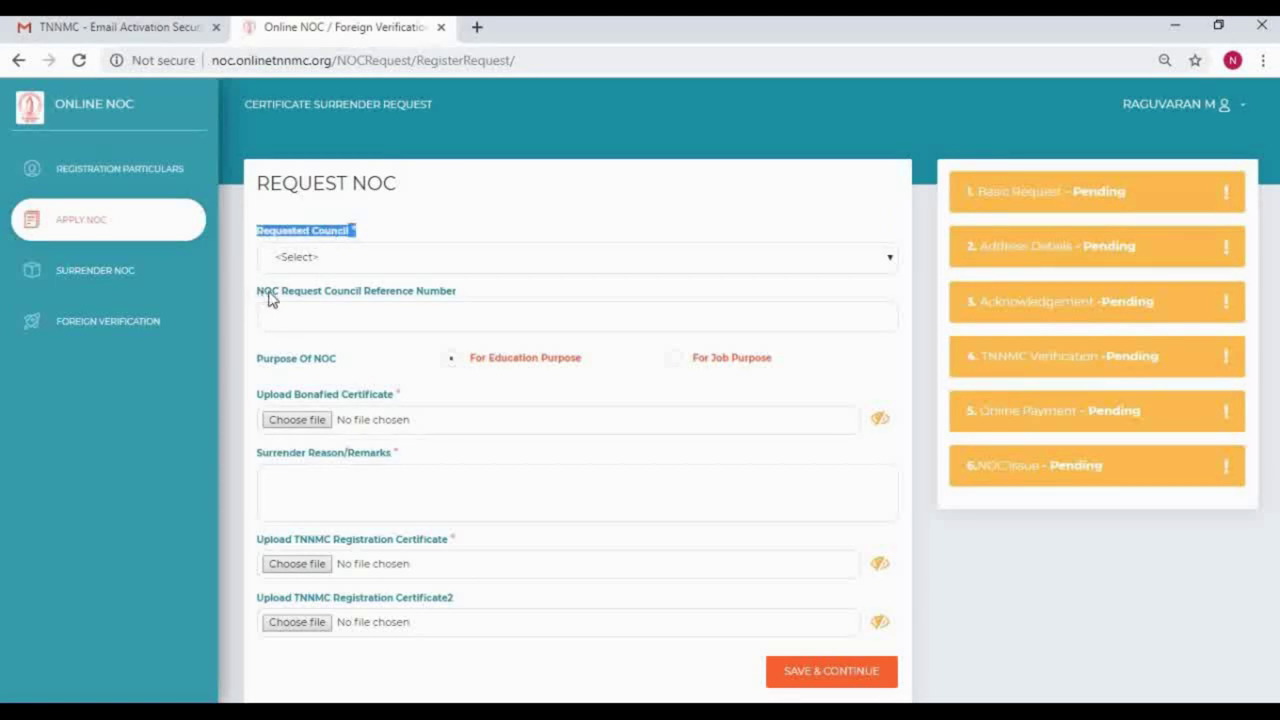
drag(267, 292, 457, 306)
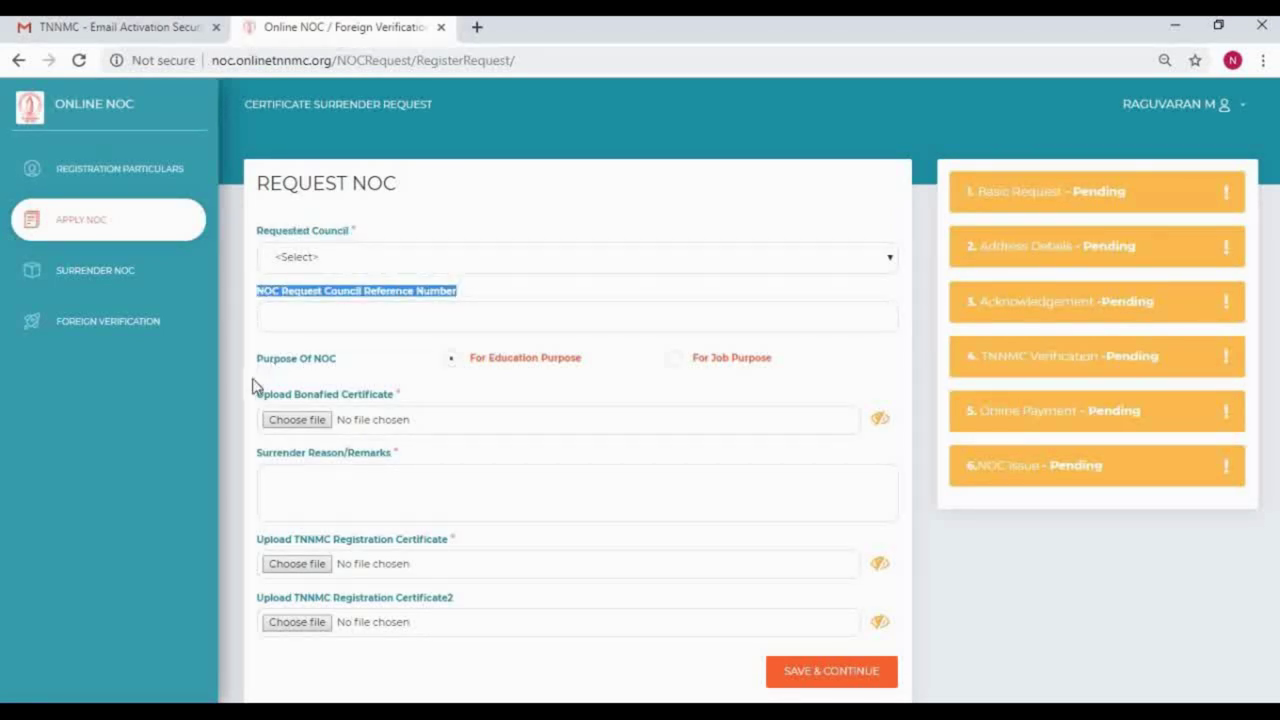
drag(255, 397, 421, 403)
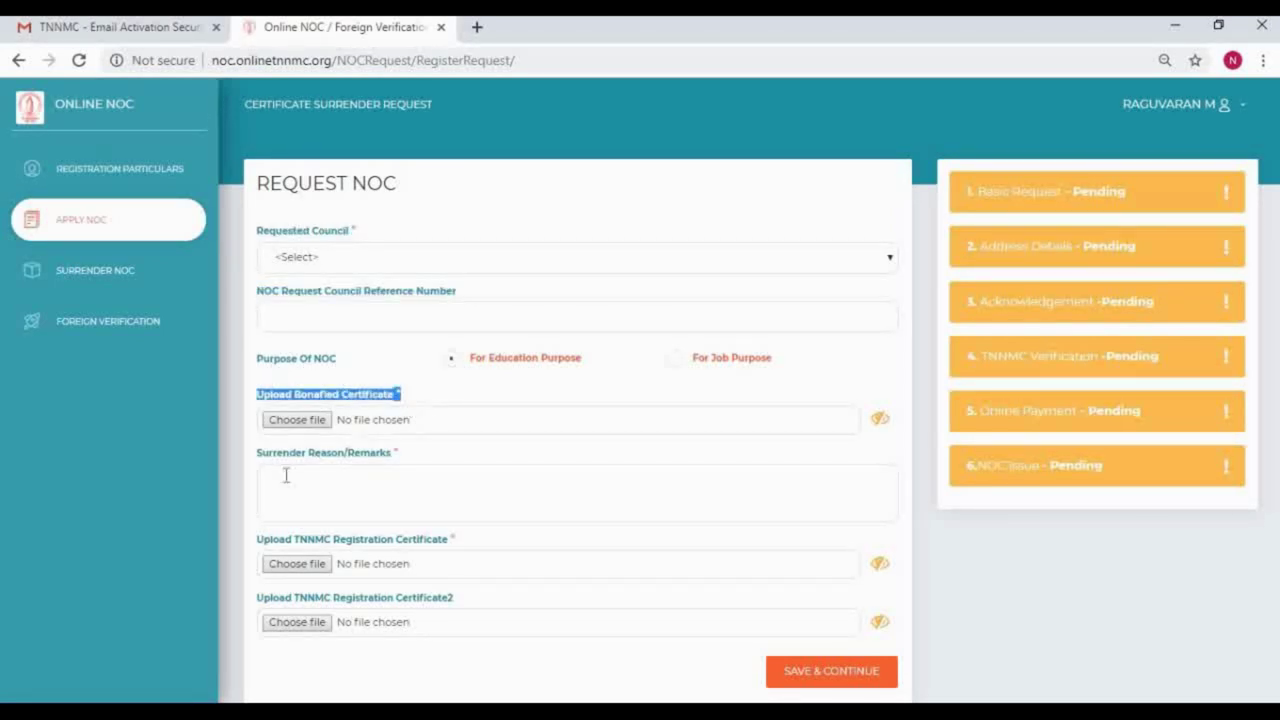
click(676, 360)
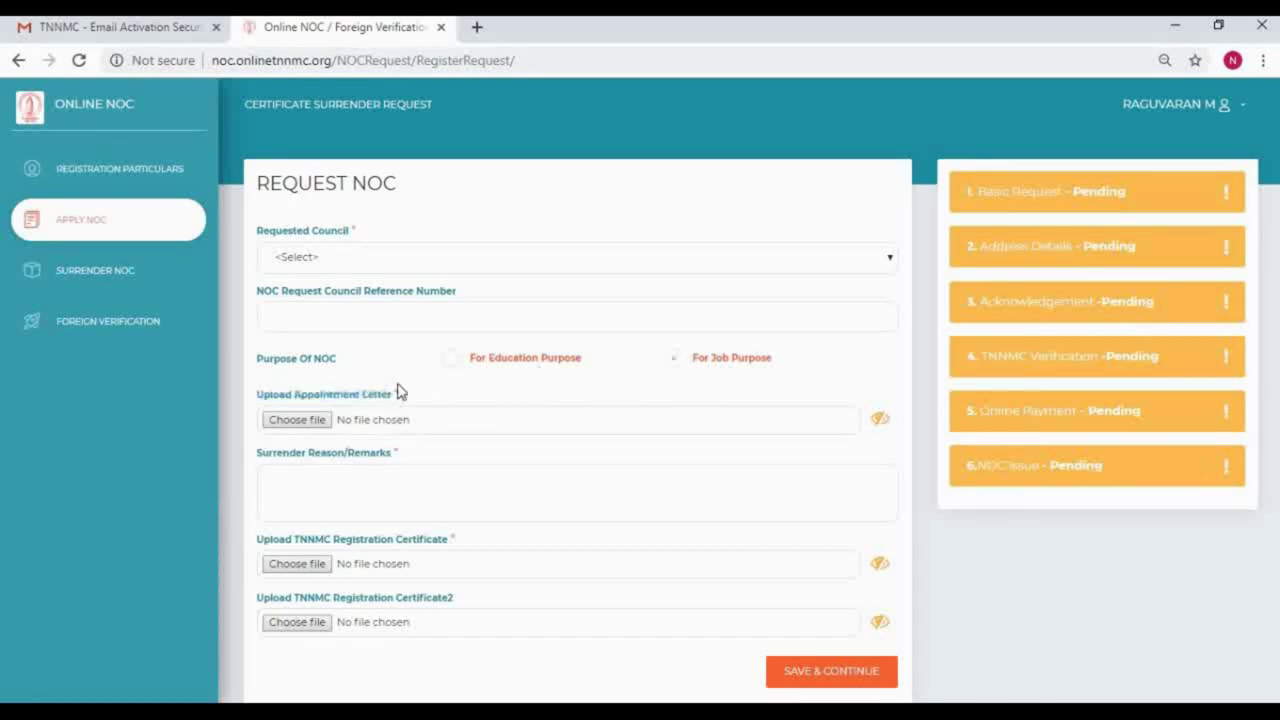
drag(257, 394, 453, 375)
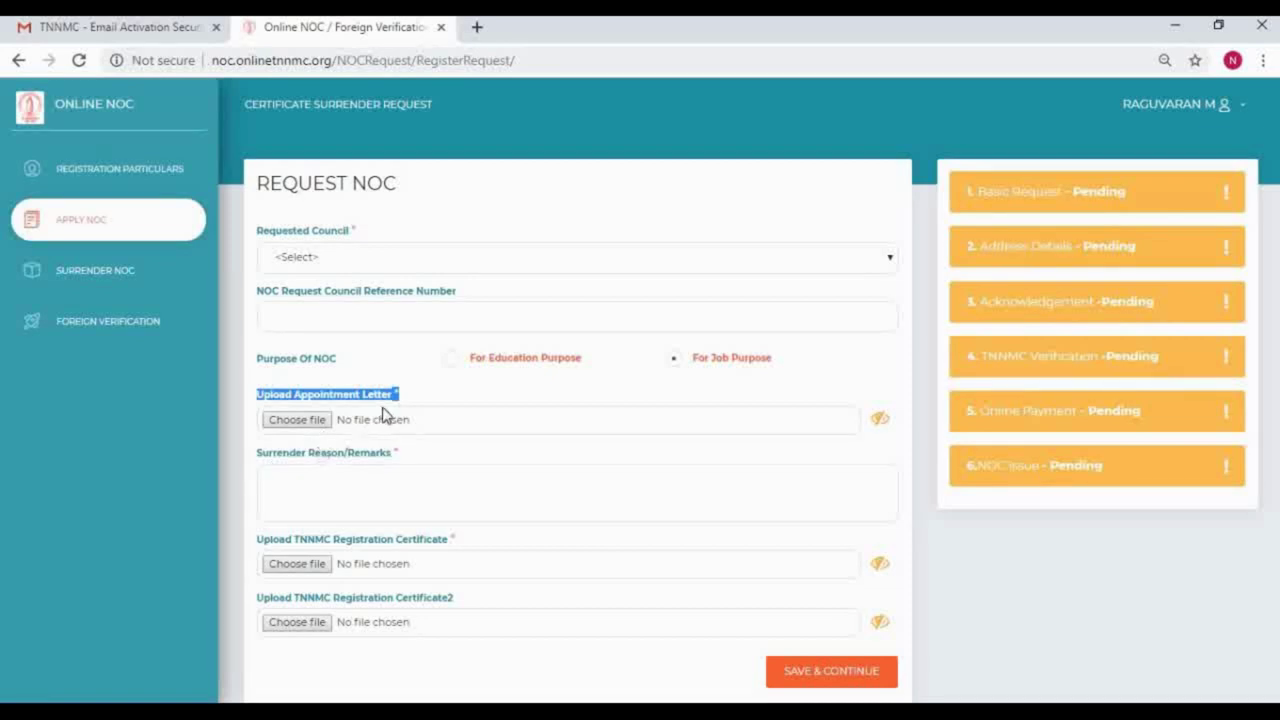
click(412, 400)
Point out the surrender reason, registration certificate uploads and the six pending application stages
drag(256, 463, 434, 456)
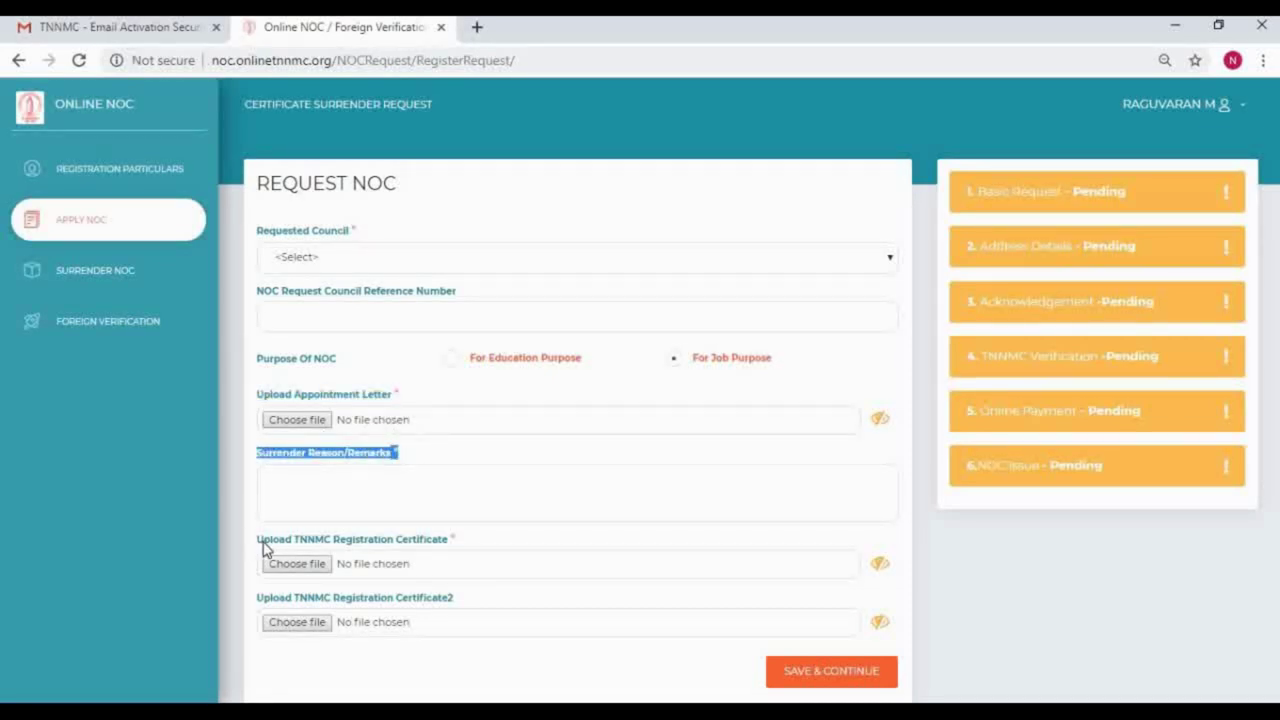
drag(255, 541, 476, 541)
click(475, 541)
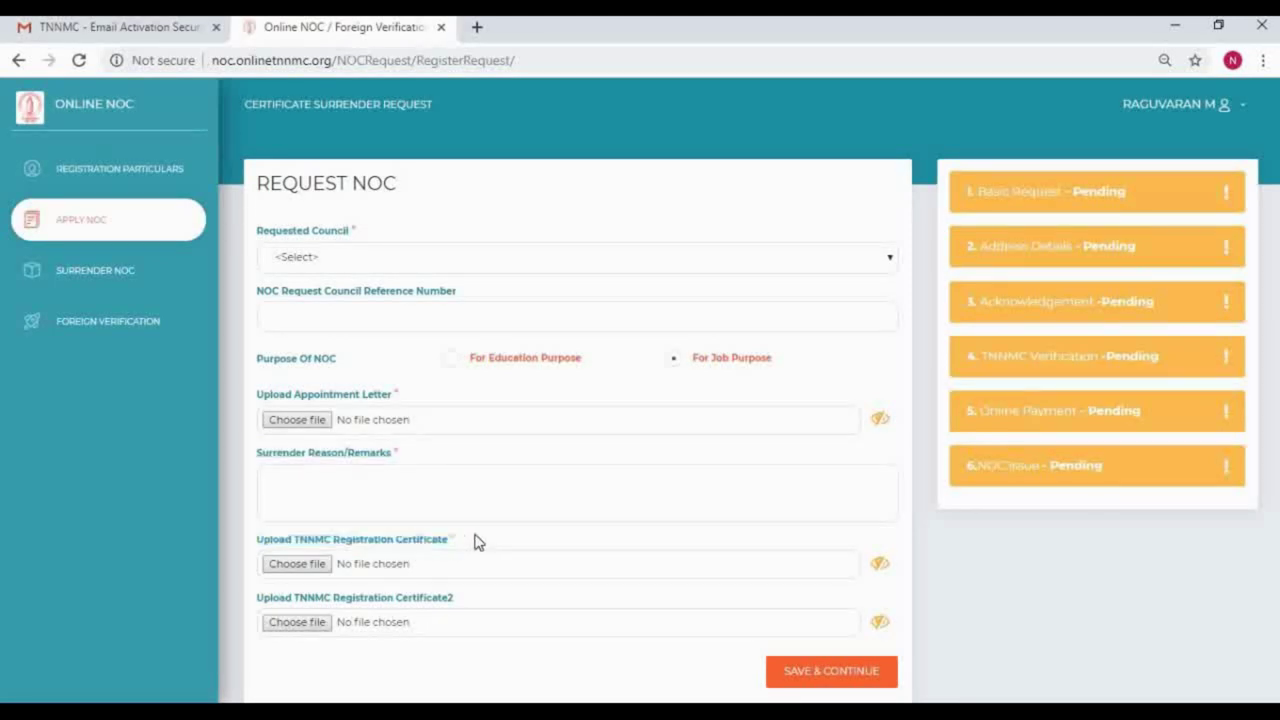
scroll(588, 546, down, 1)
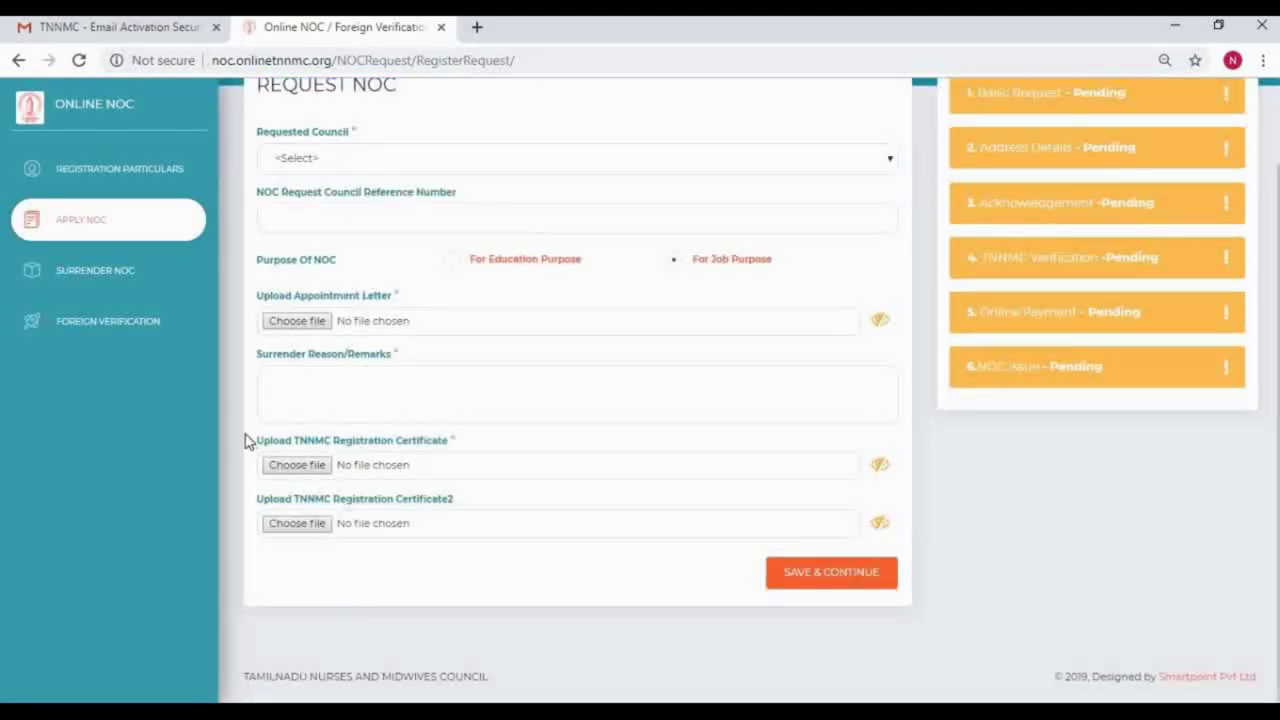
drag(246, 437, 489, 451)
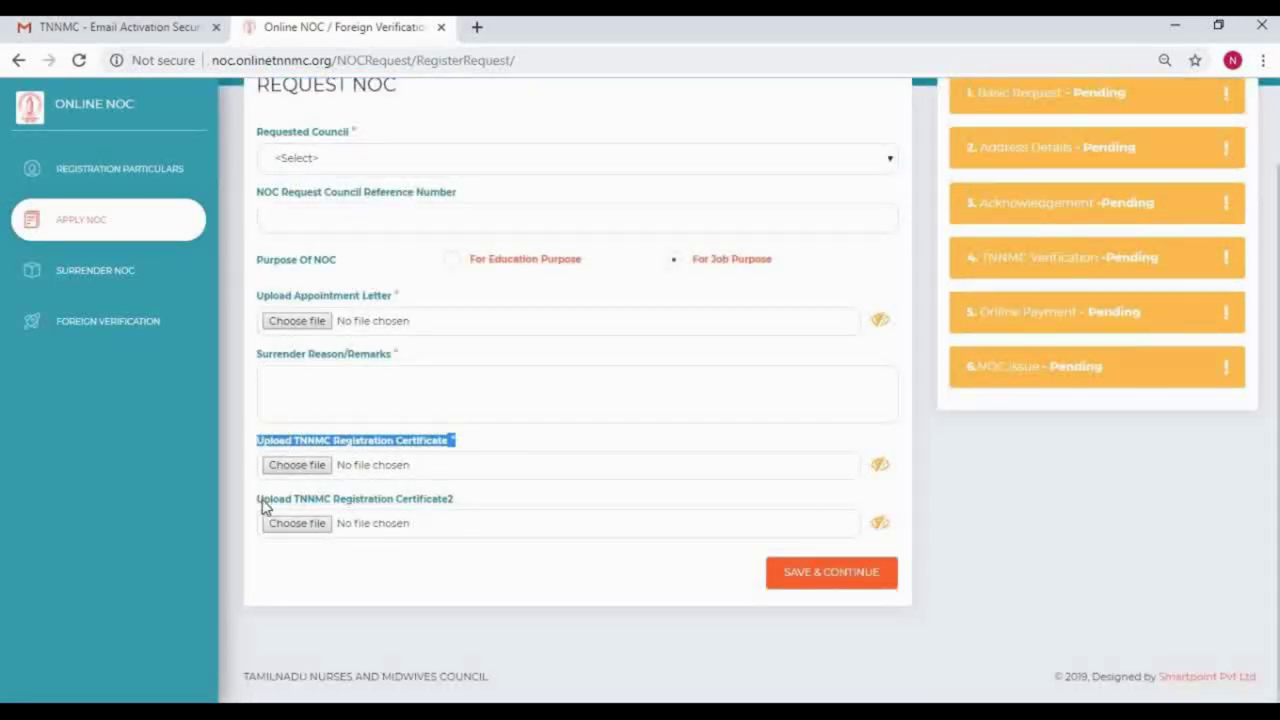
drag(263, 503, 494, 503)
click(713, 478)
scroll(648, 443, up, 1)
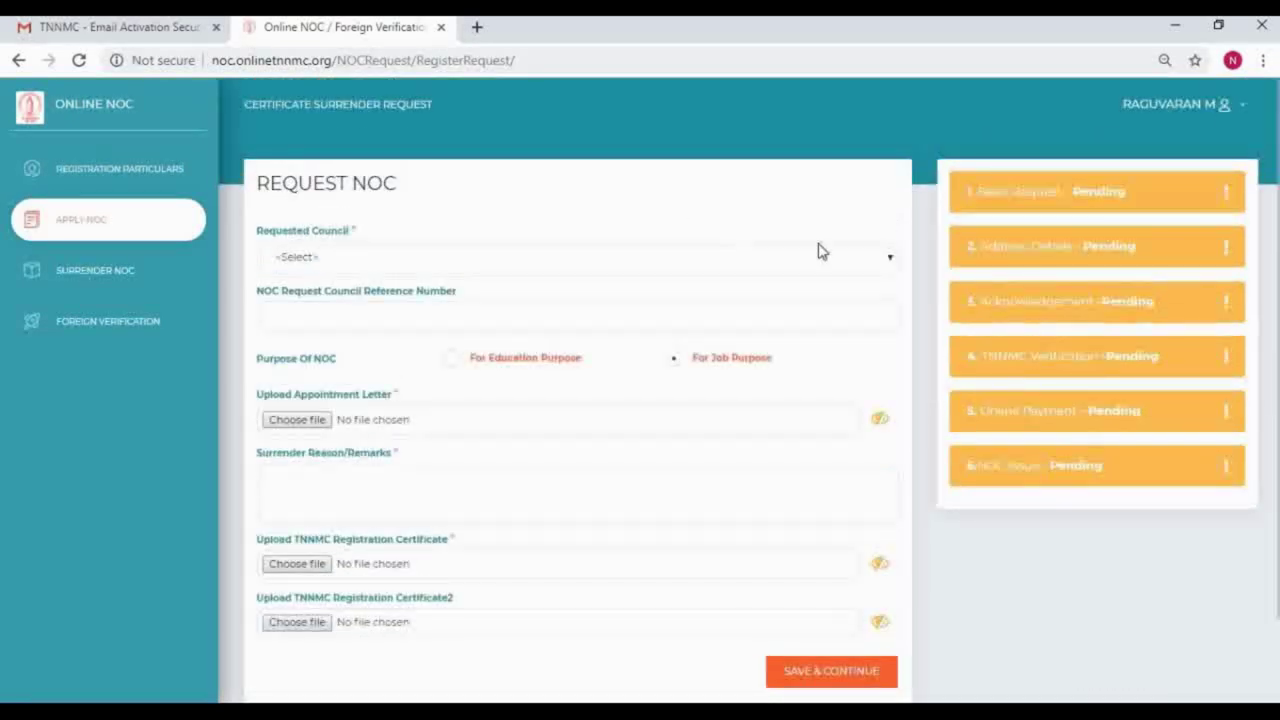
drag(968, 191, 1020, 520)
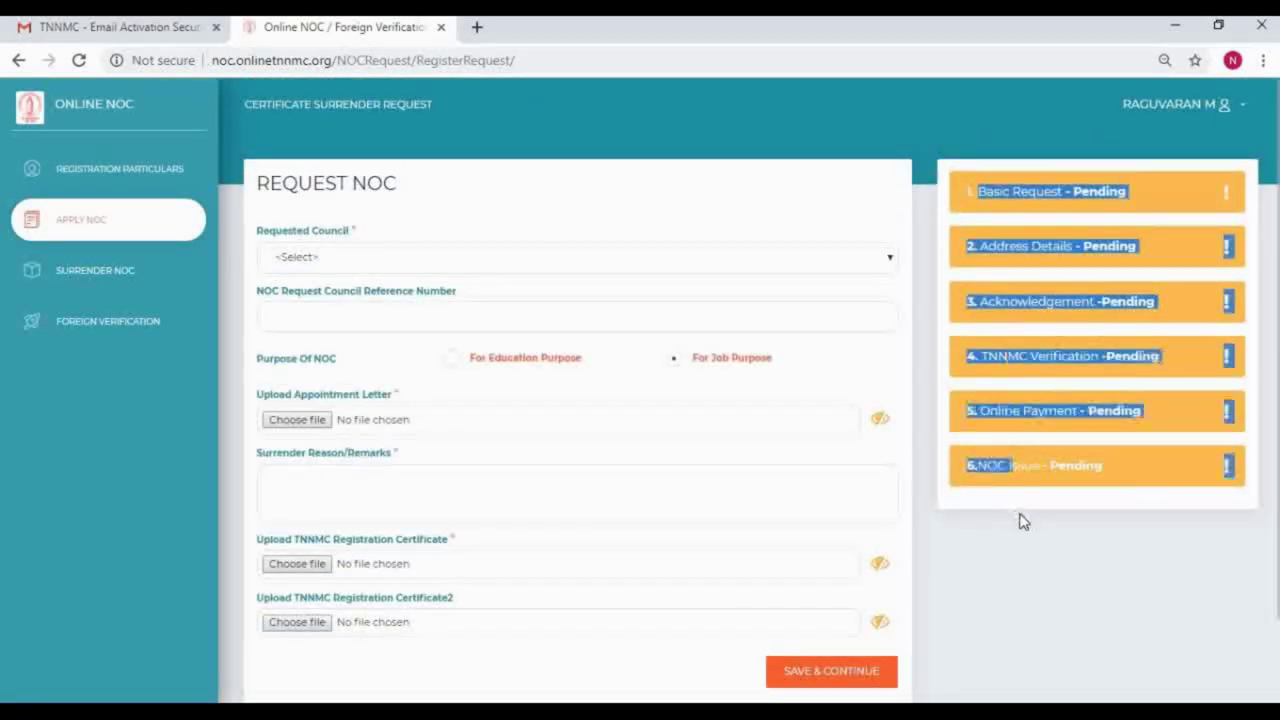
click(1100, 457)
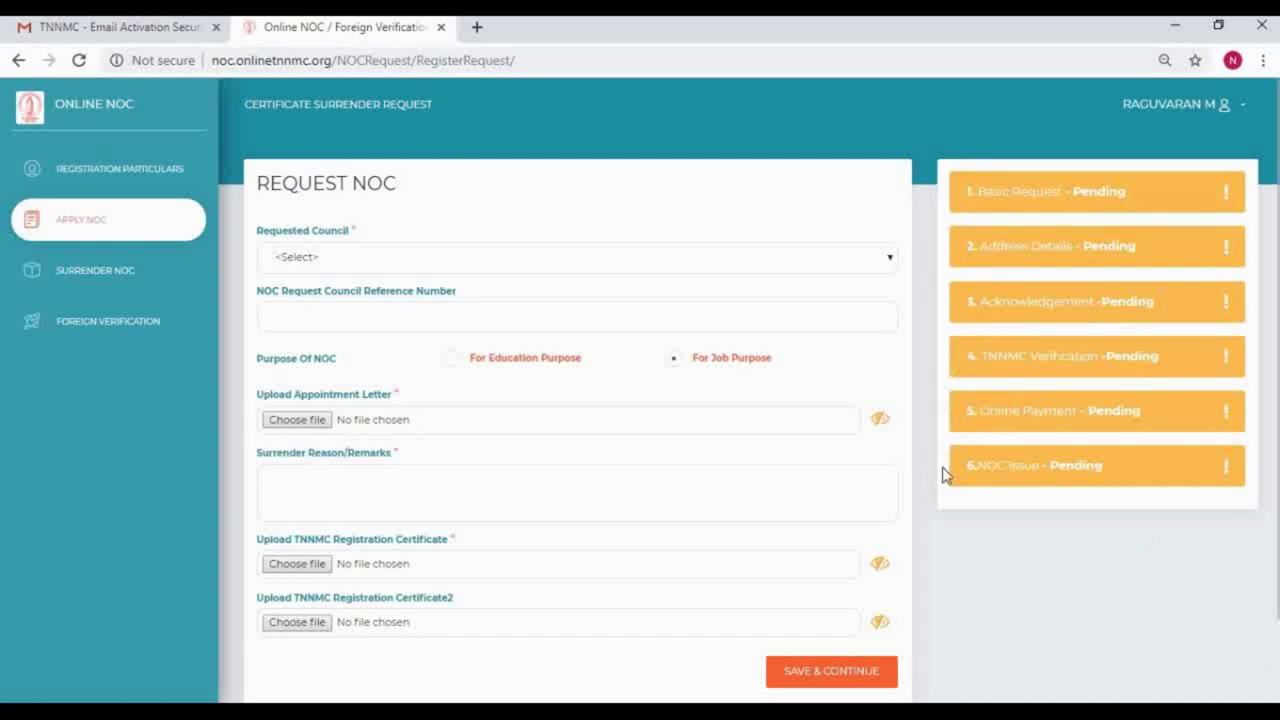
Choose The Karnataka Nursing Council, Bangalore as the requested council
click(343, 260)
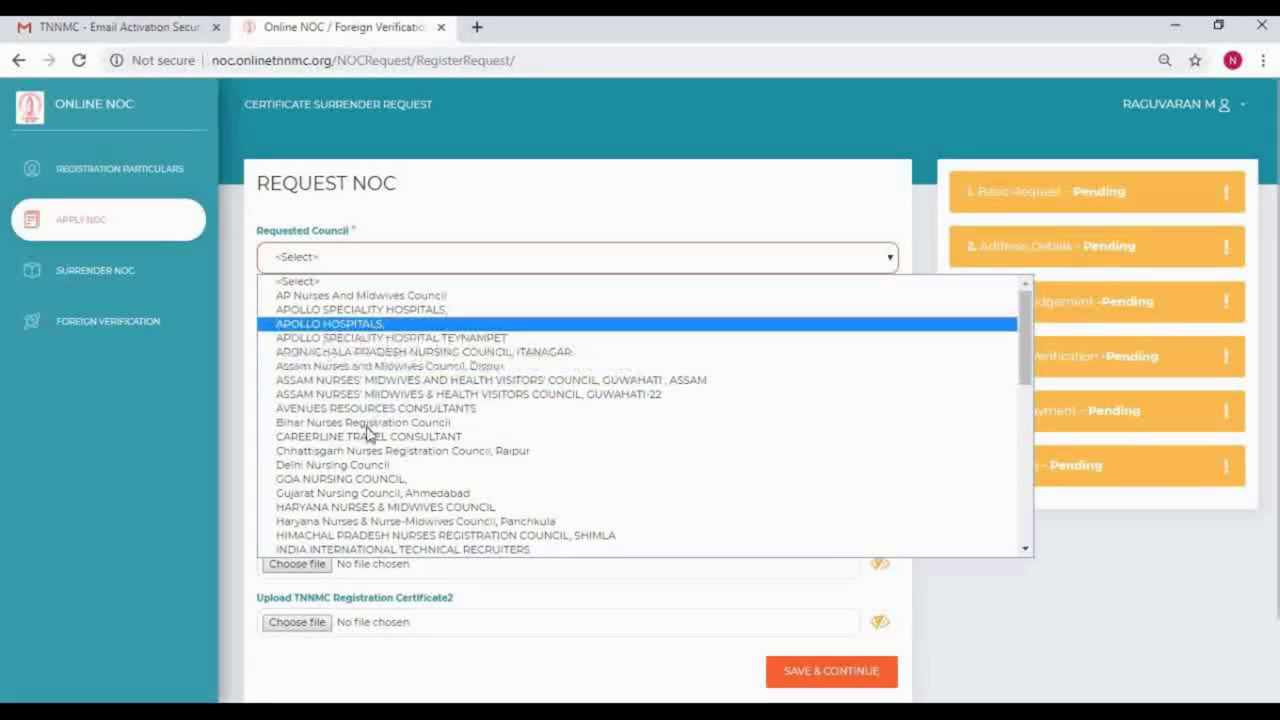
scroll(412, 348, down, 3)
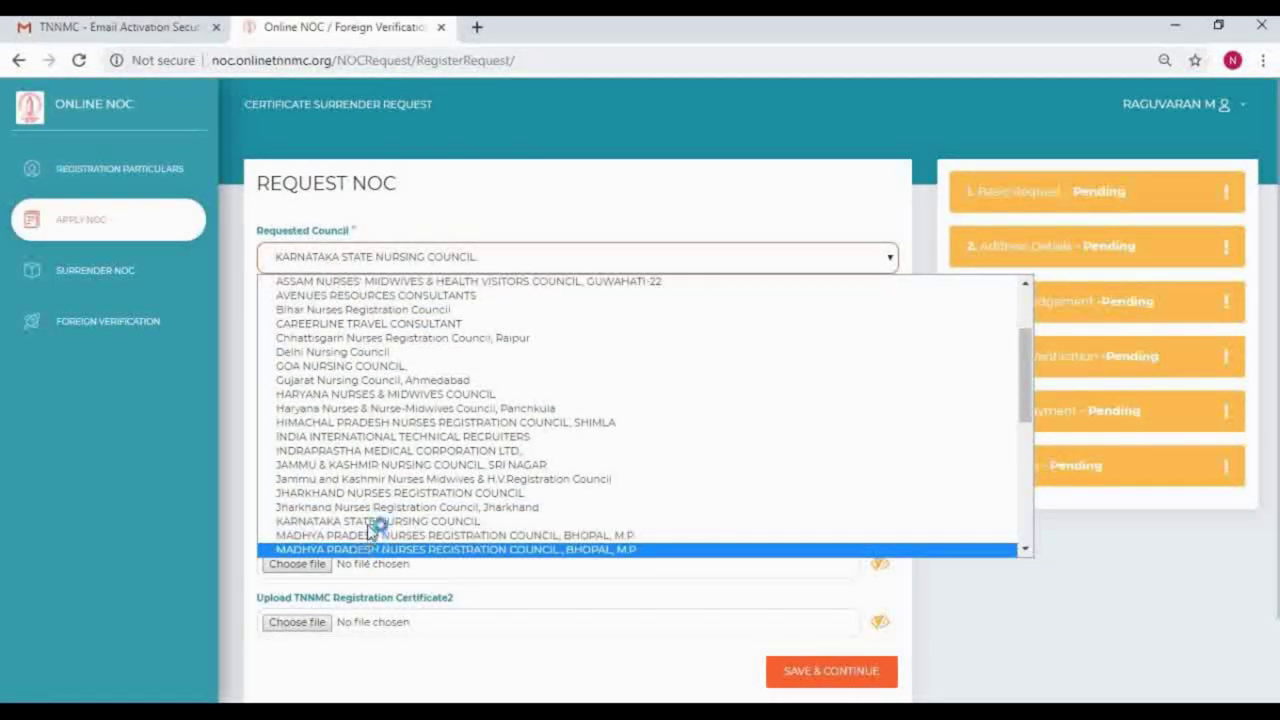
click(367, 517)
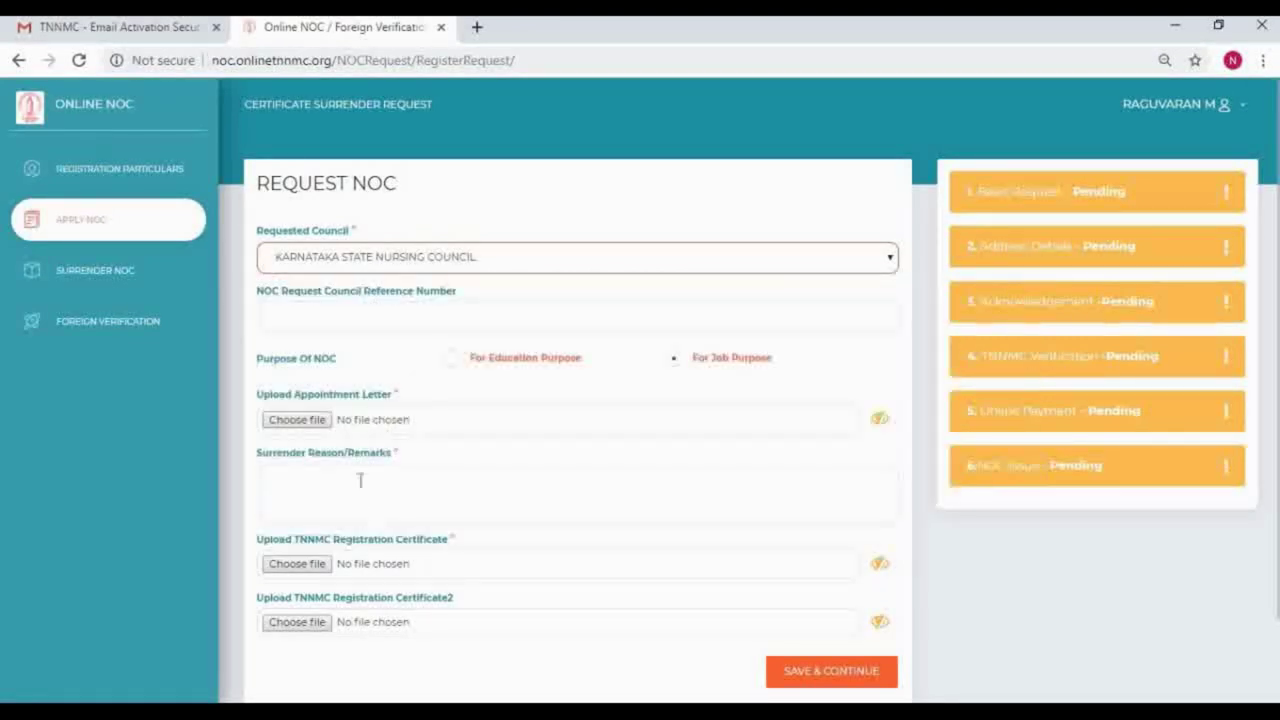
click(398, 258)
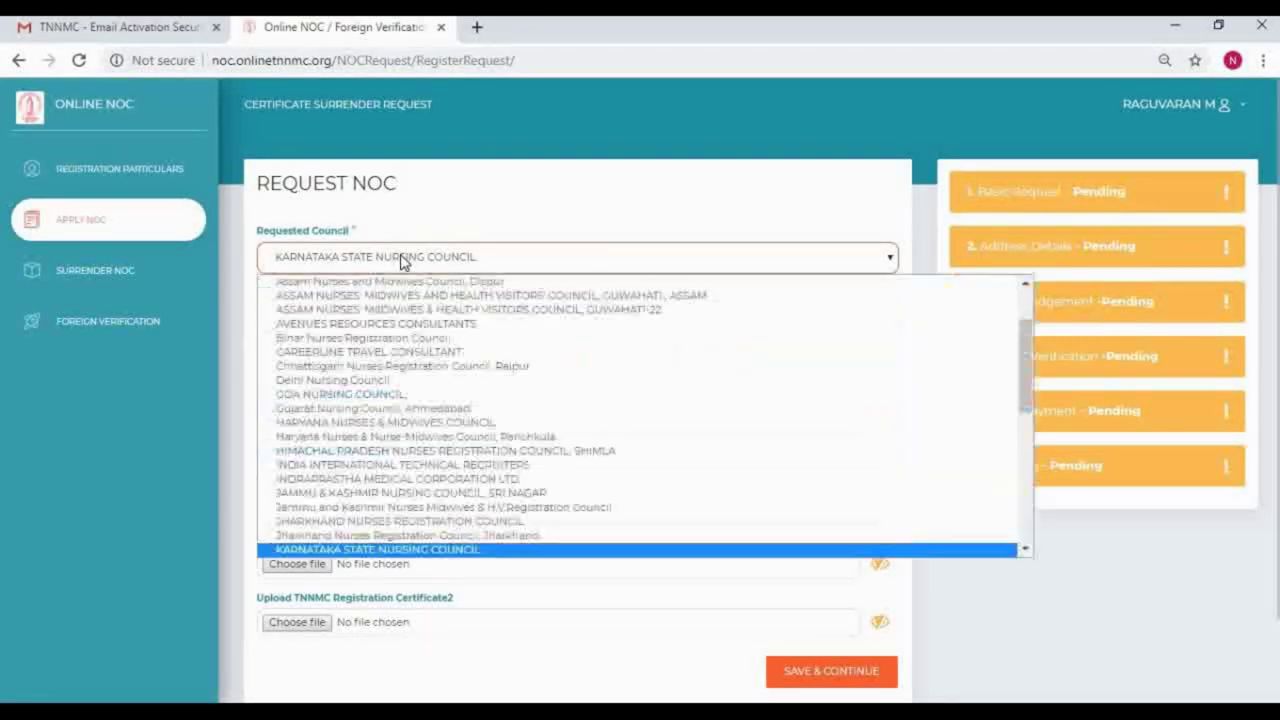
key(End)
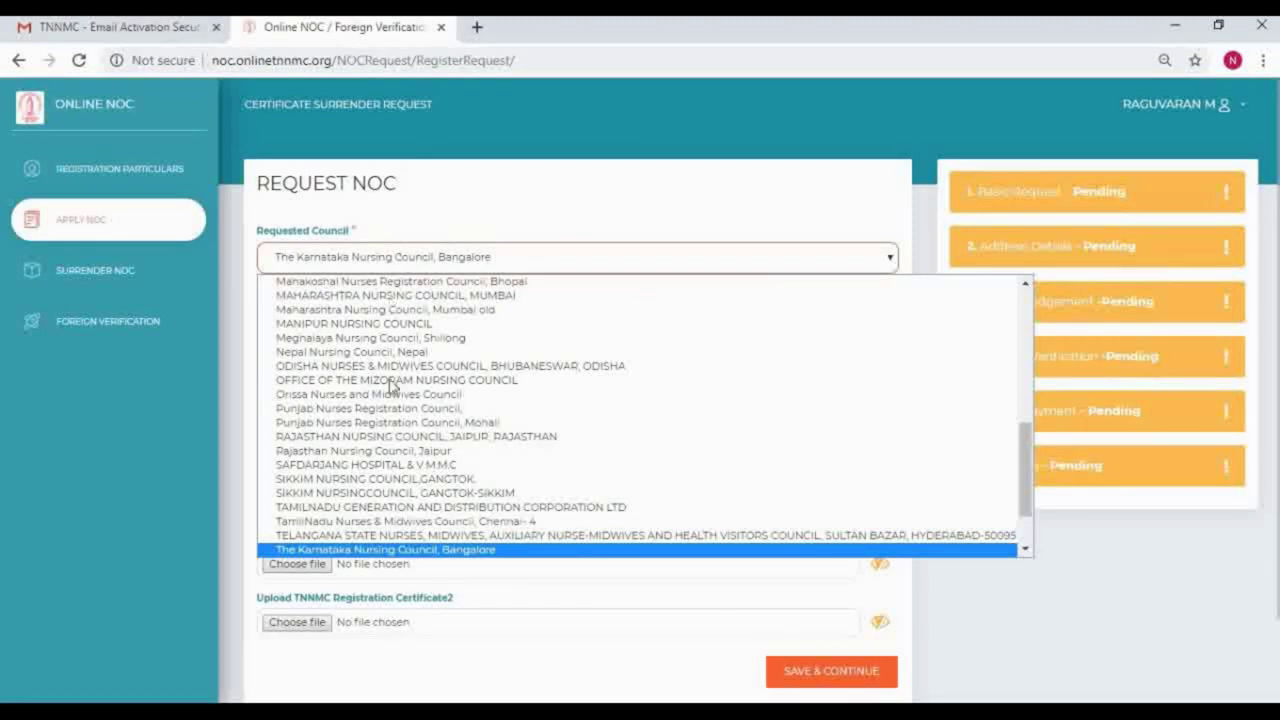
click(386, 549)
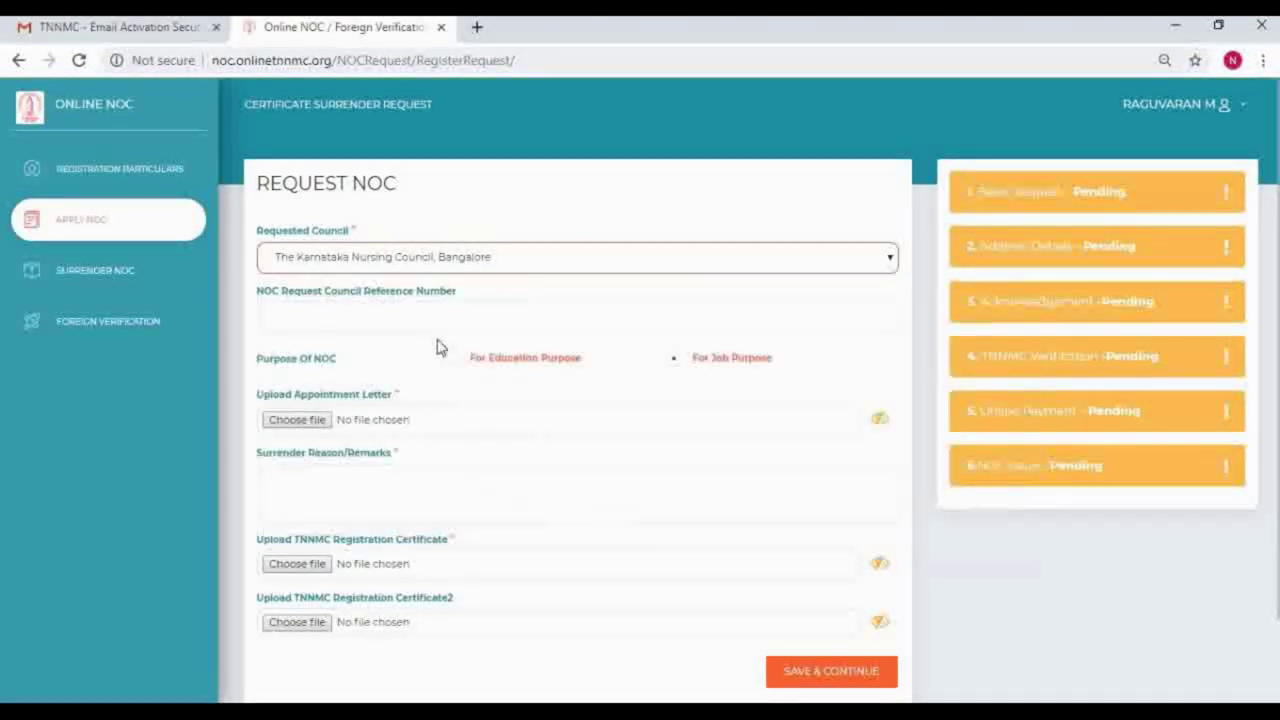
click(368, 318)
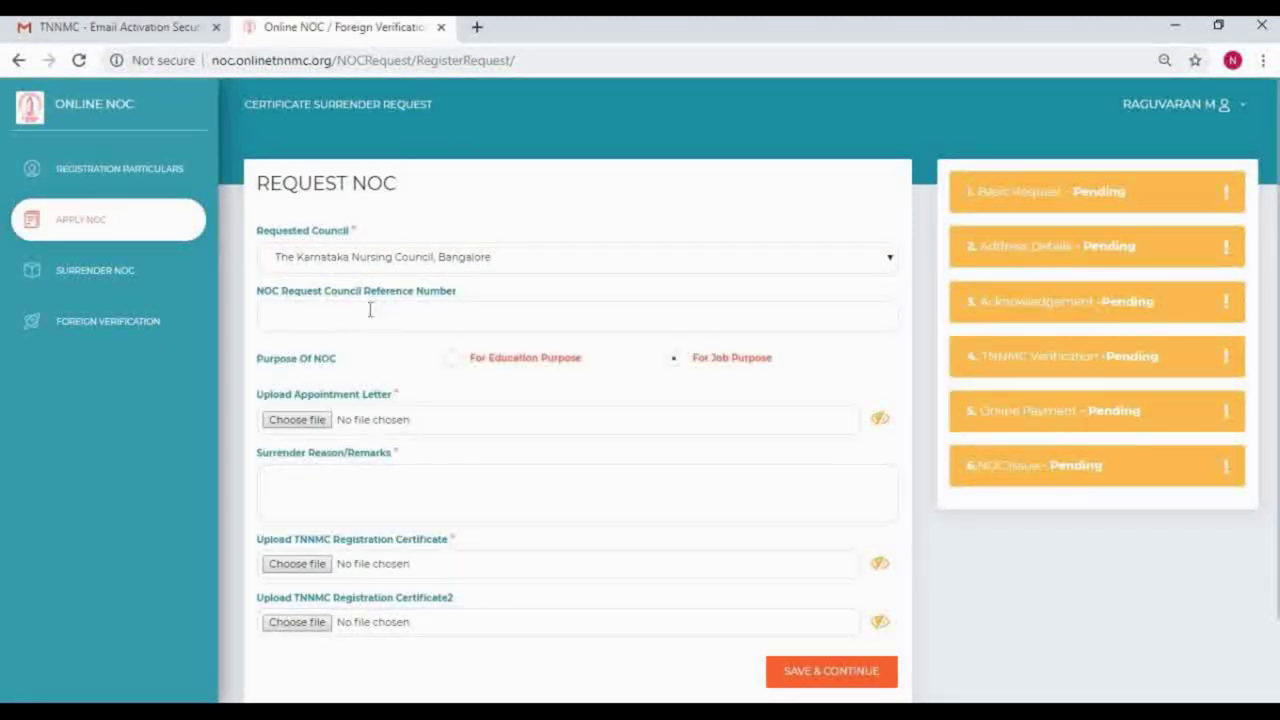
Attach passport appointment.pdf as the appointment letter, replacing the Foreign Letter file
click(310, 423)
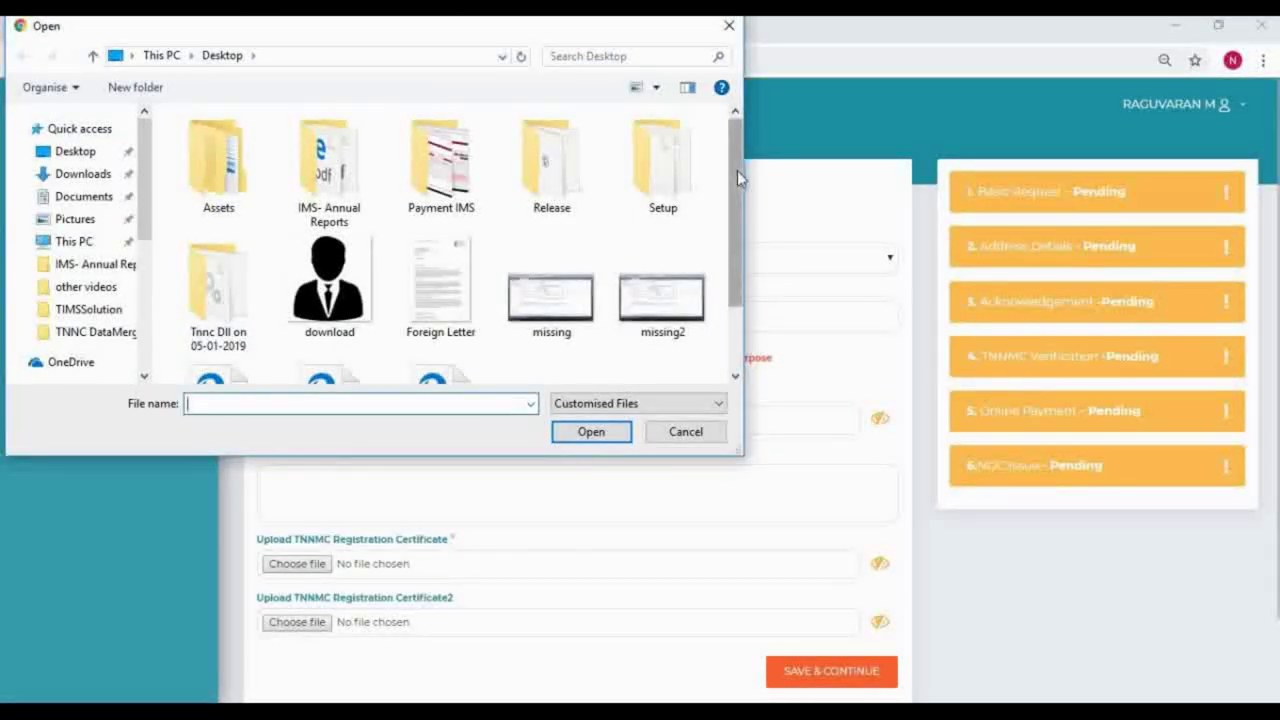
scroll(741, 222, down, 1)
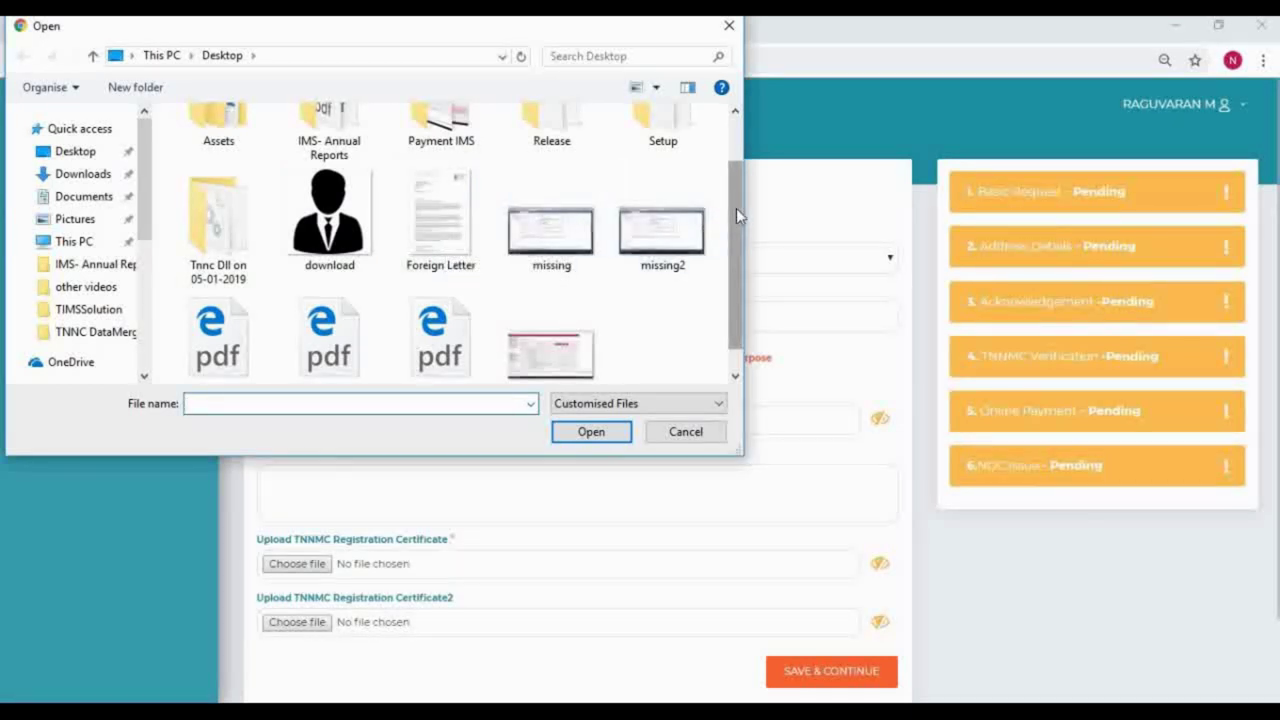
drag(736, 209, 736, 248)
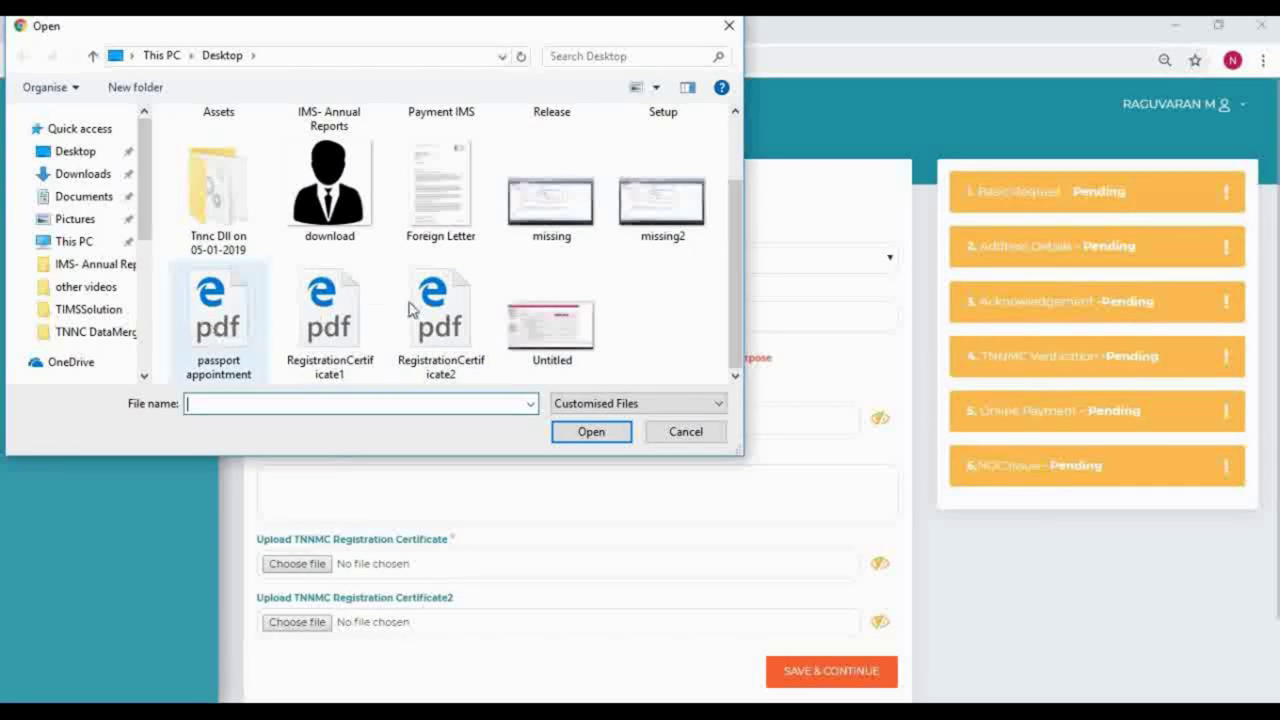
double_click(441, 185)
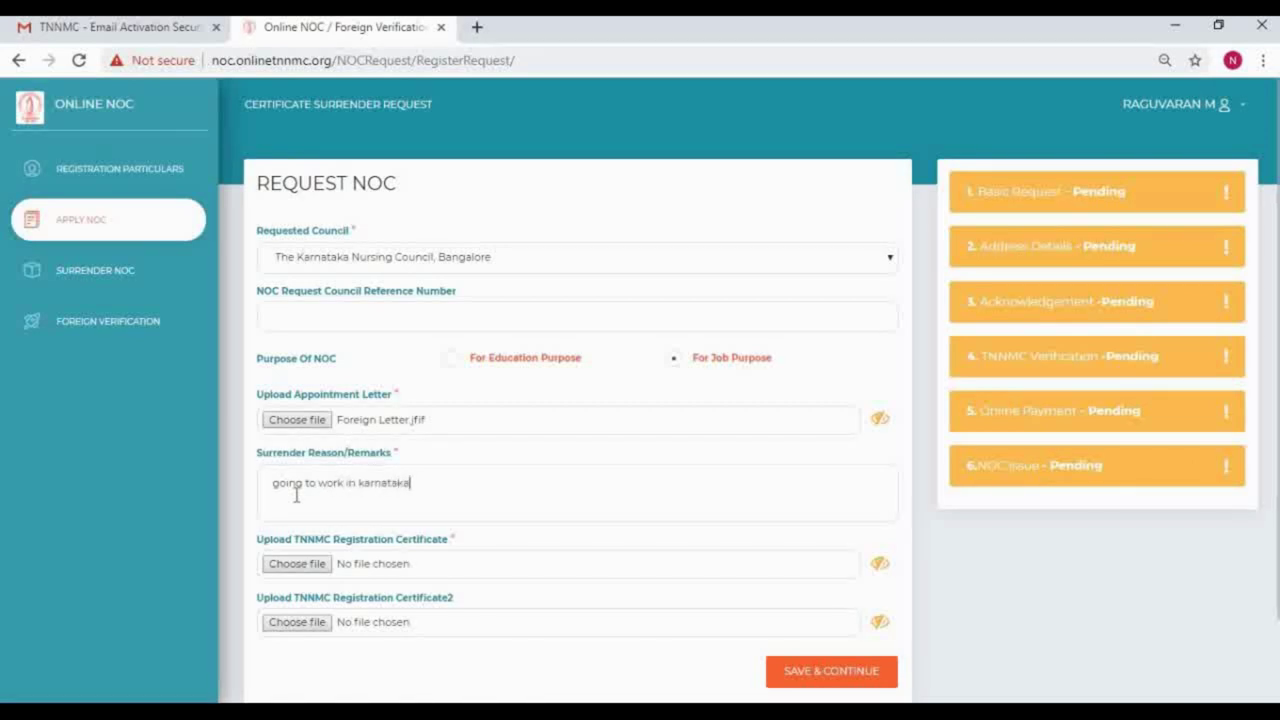
click(300, 420)
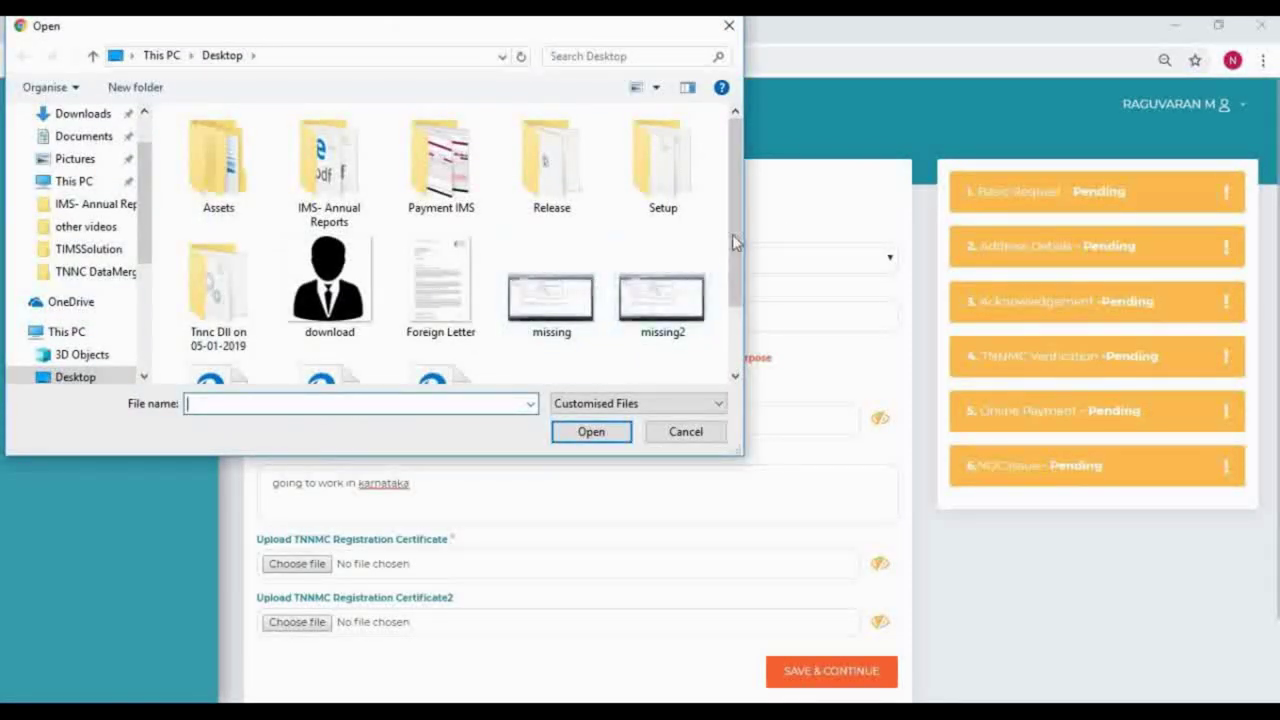
scroll(735, 250, down, 1)
click(222, 318)
click(591, 431)
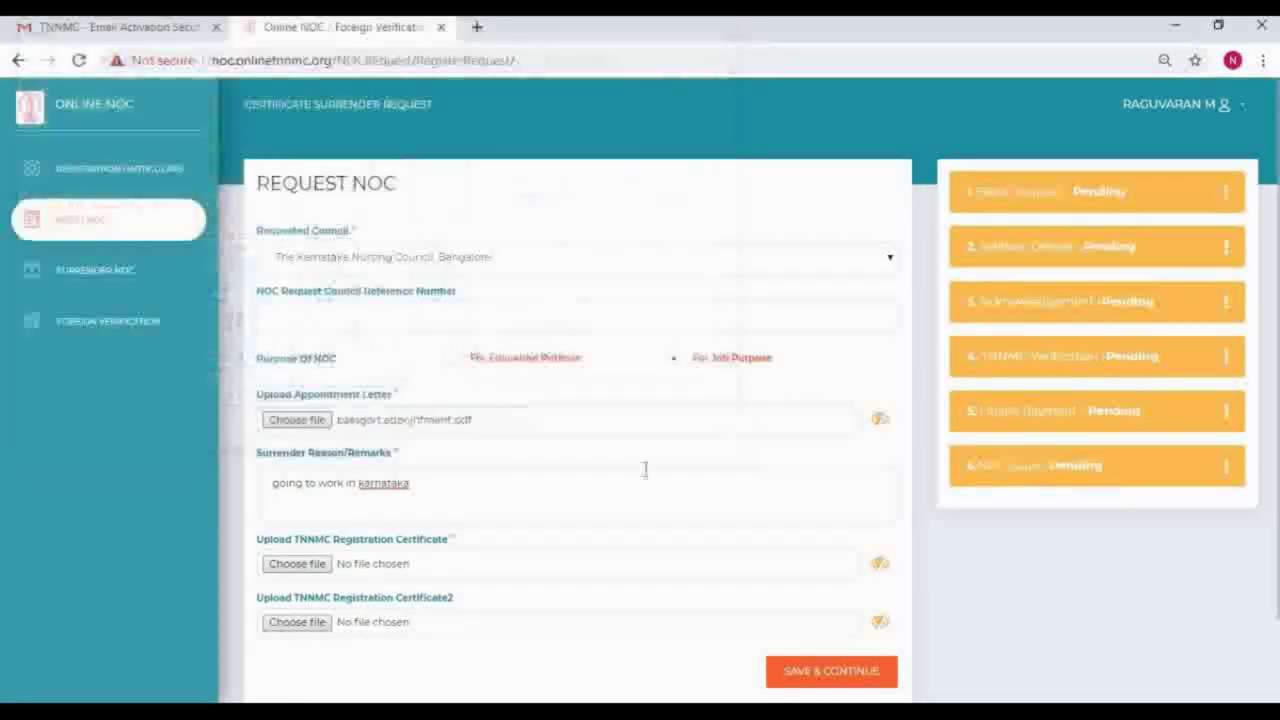
Attach RegistrationCertificate1.pdf and RegistrationCertificate2.pdf as the two registration certificates
click(316, 565)
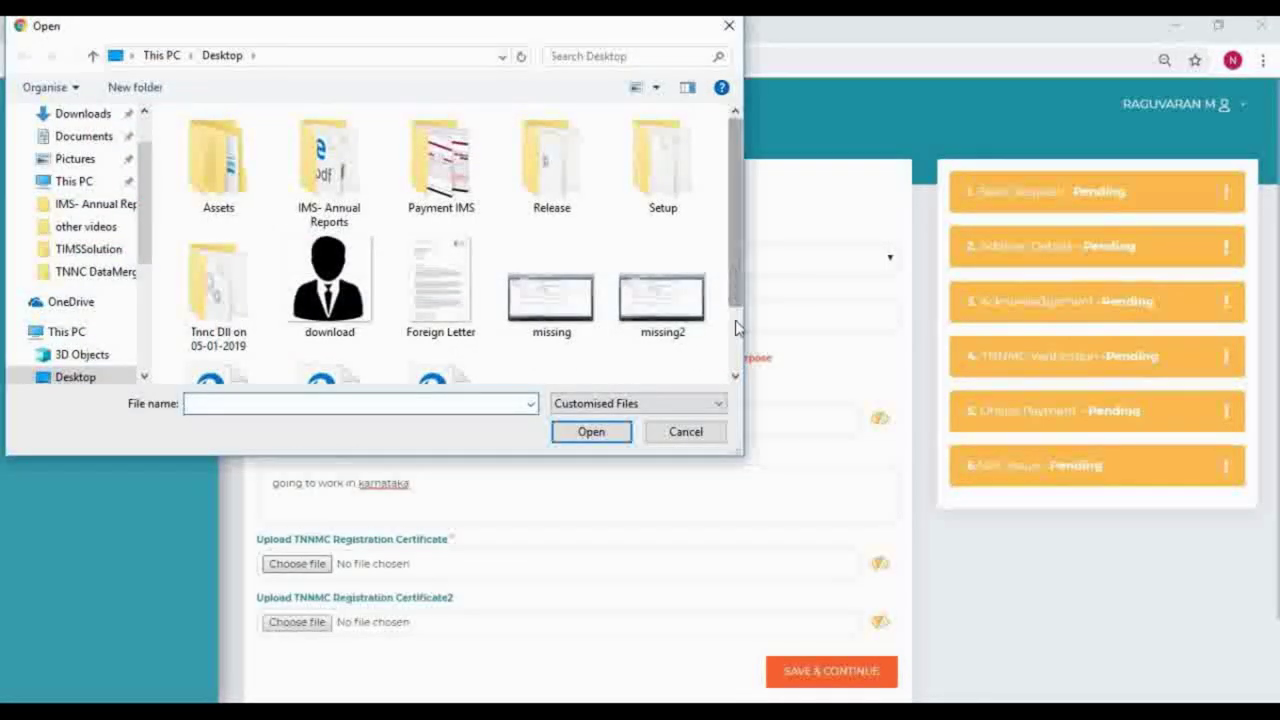
scroll(718, 298, down, 1)
double_click(341, 328)
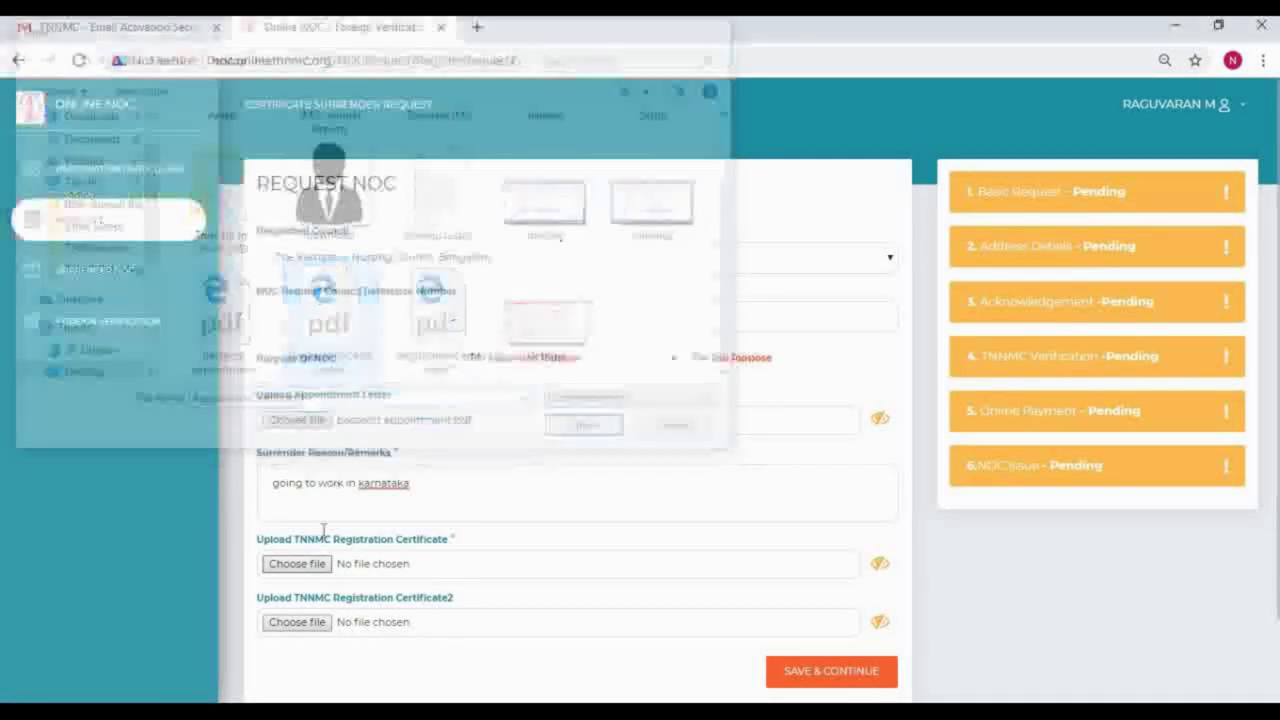
click(298, 622)
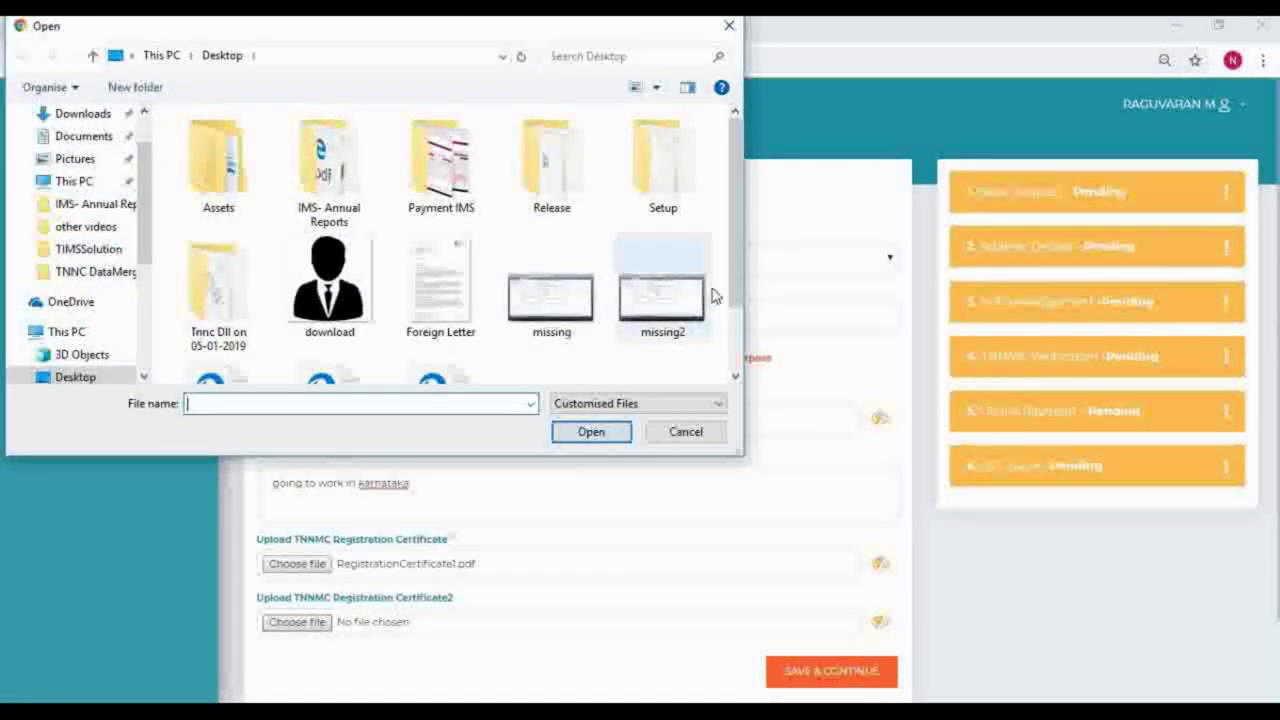
scroll(737, 337, down, 1)
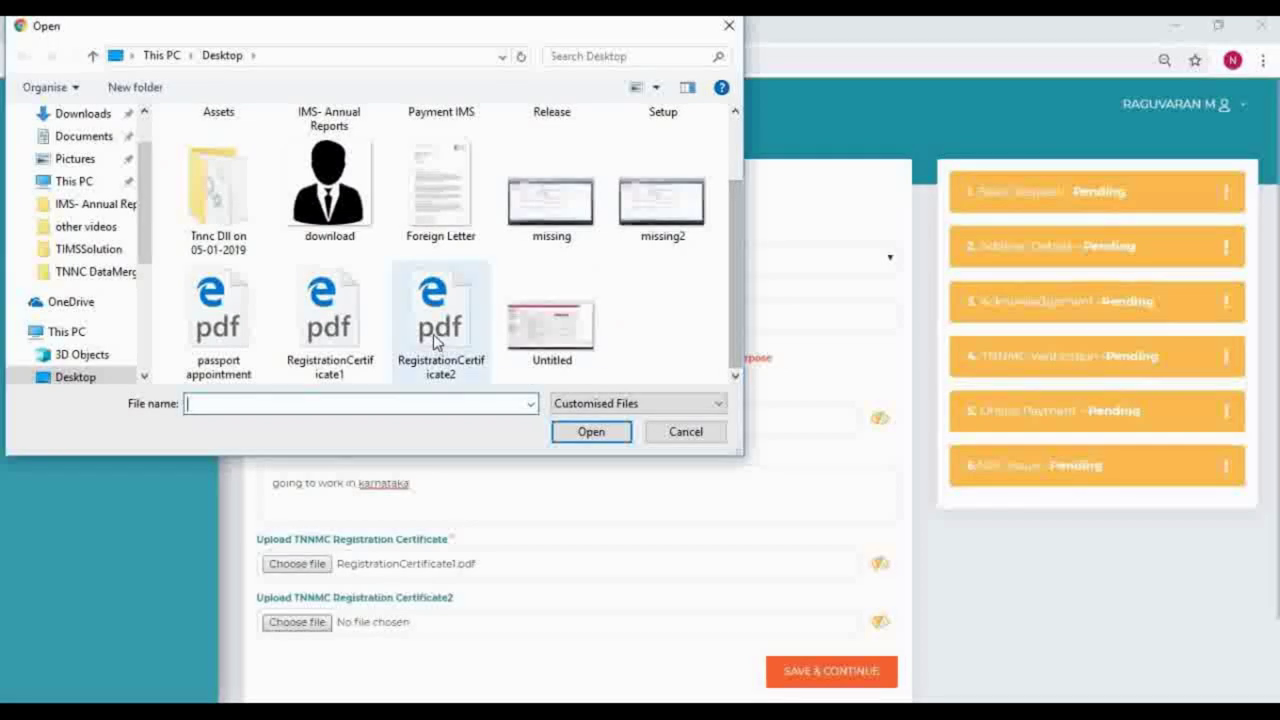
double_click(433, 334)
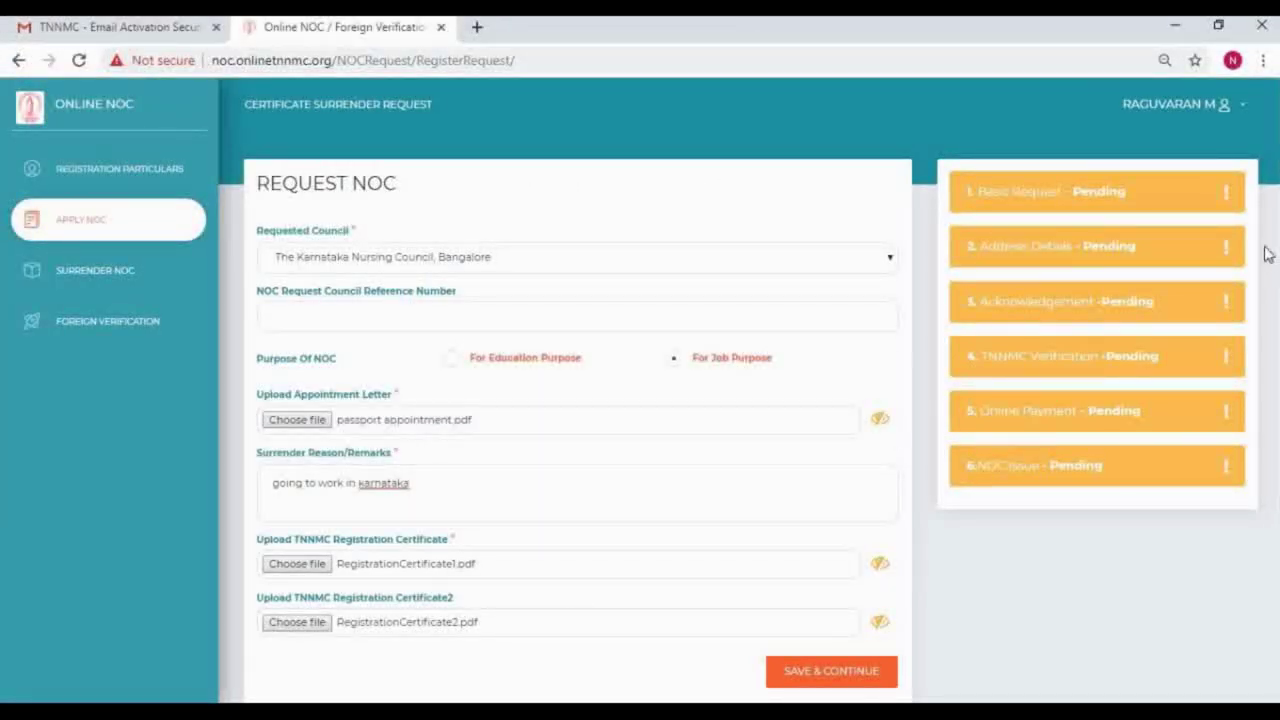
scroll(920, 500, down, 1)
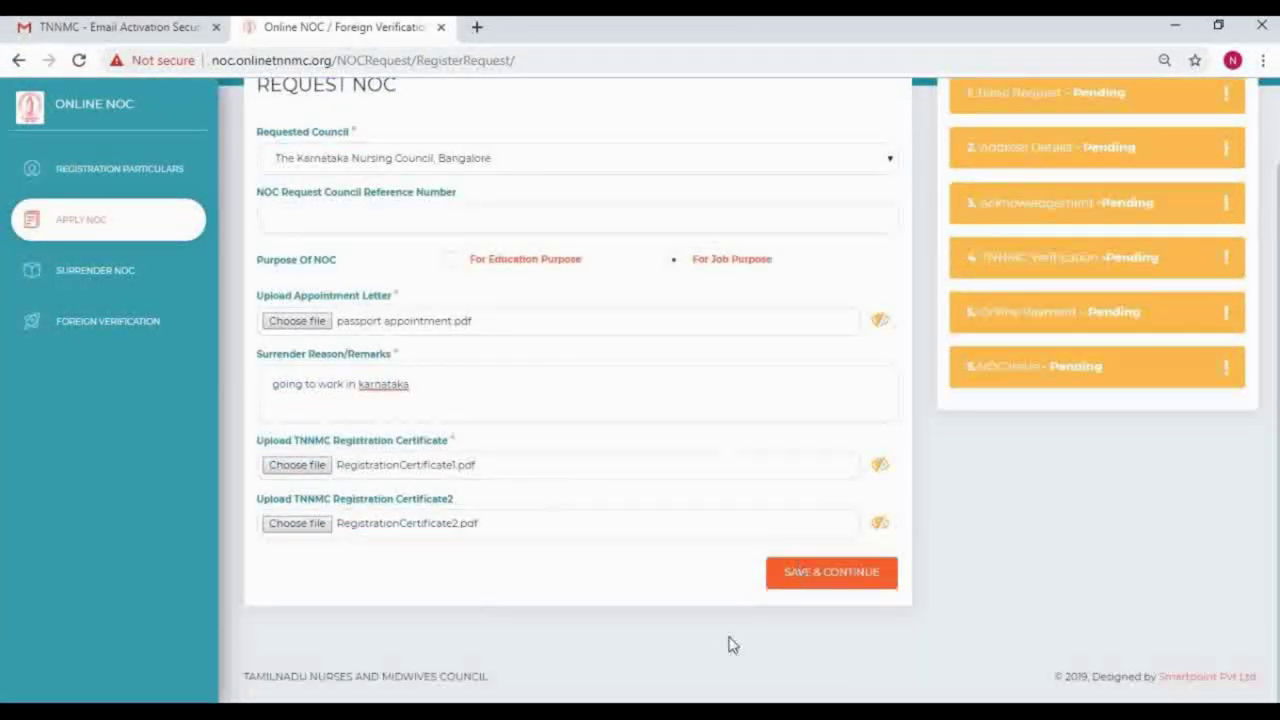
Submit the basic request, then enter the parent/spouse name and set marital status to Married
click(818, 578)
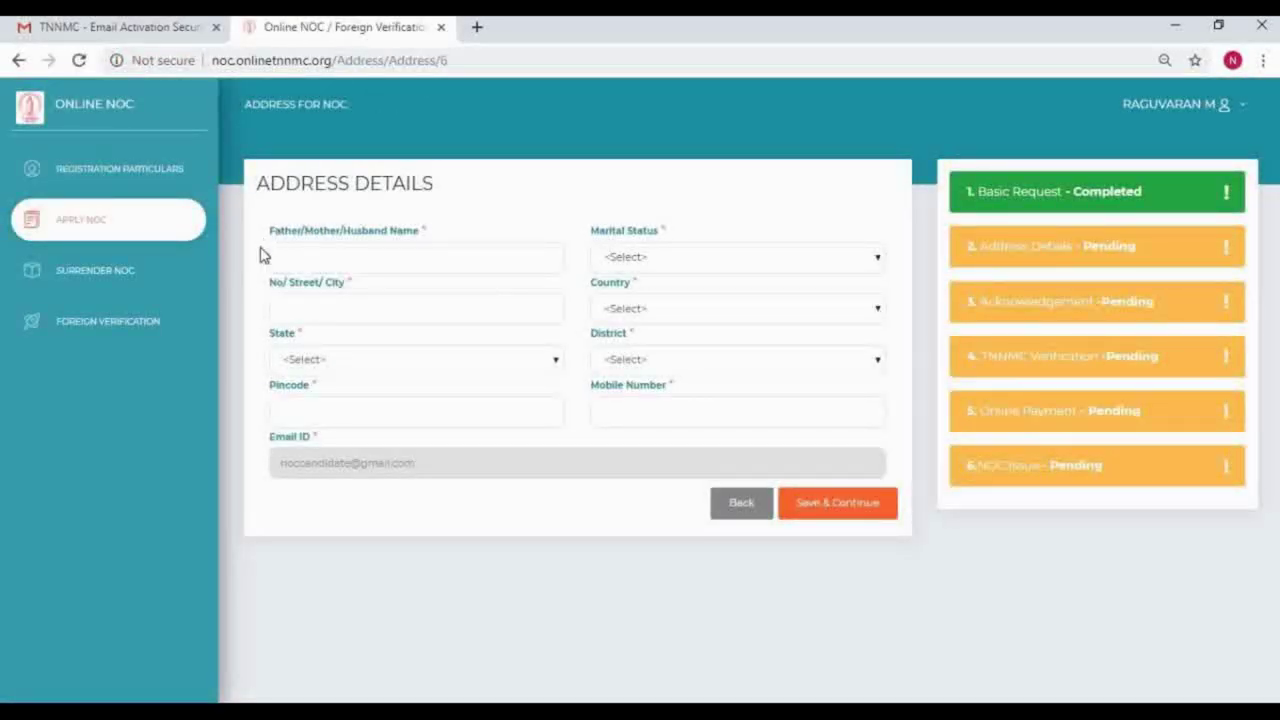
click(329, 260)
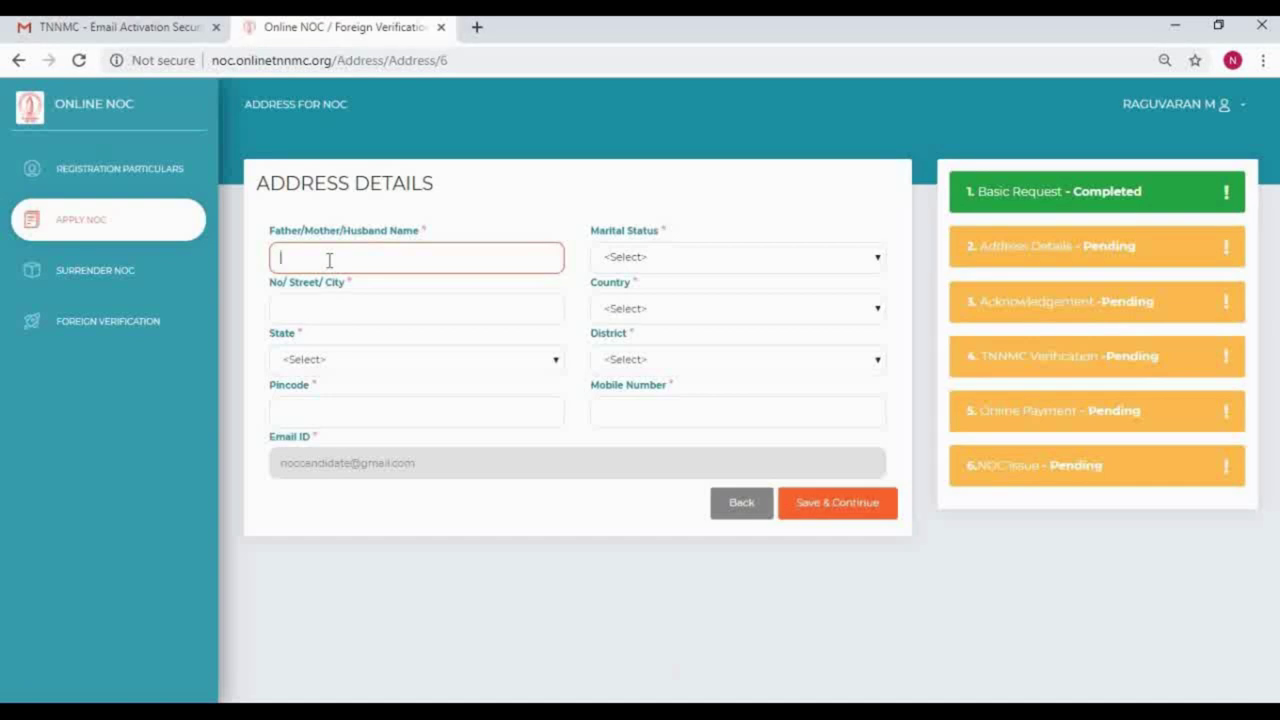
text(Muthukumaran)
key(Tab)
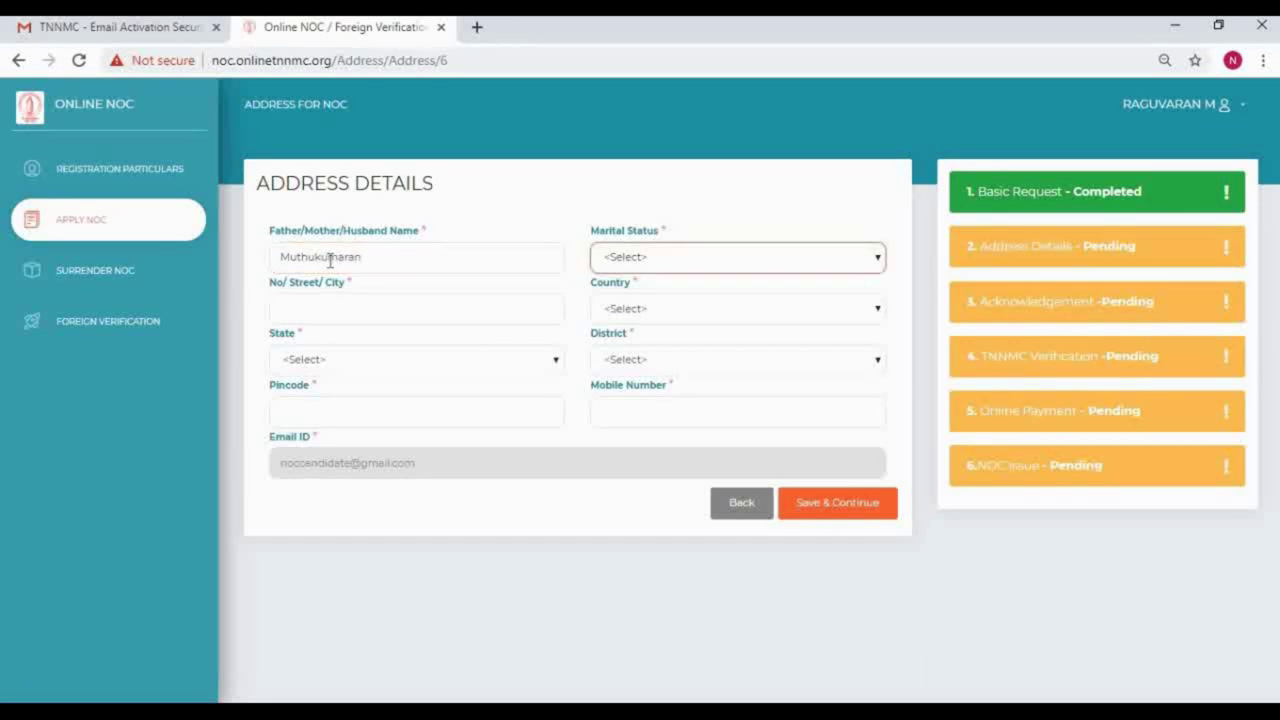
click(631, 257)
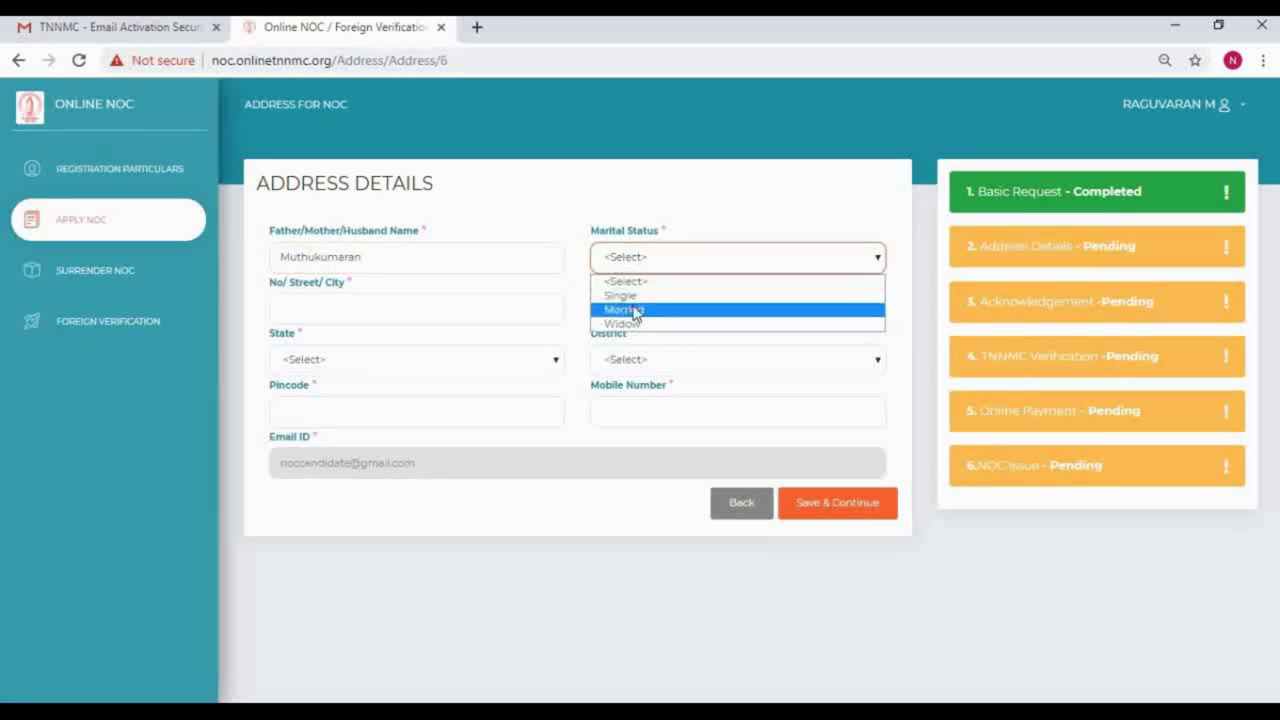
click(633, 309)
Enter the street address and choose India as country and Tamil Nadu as state
click(428, 309)
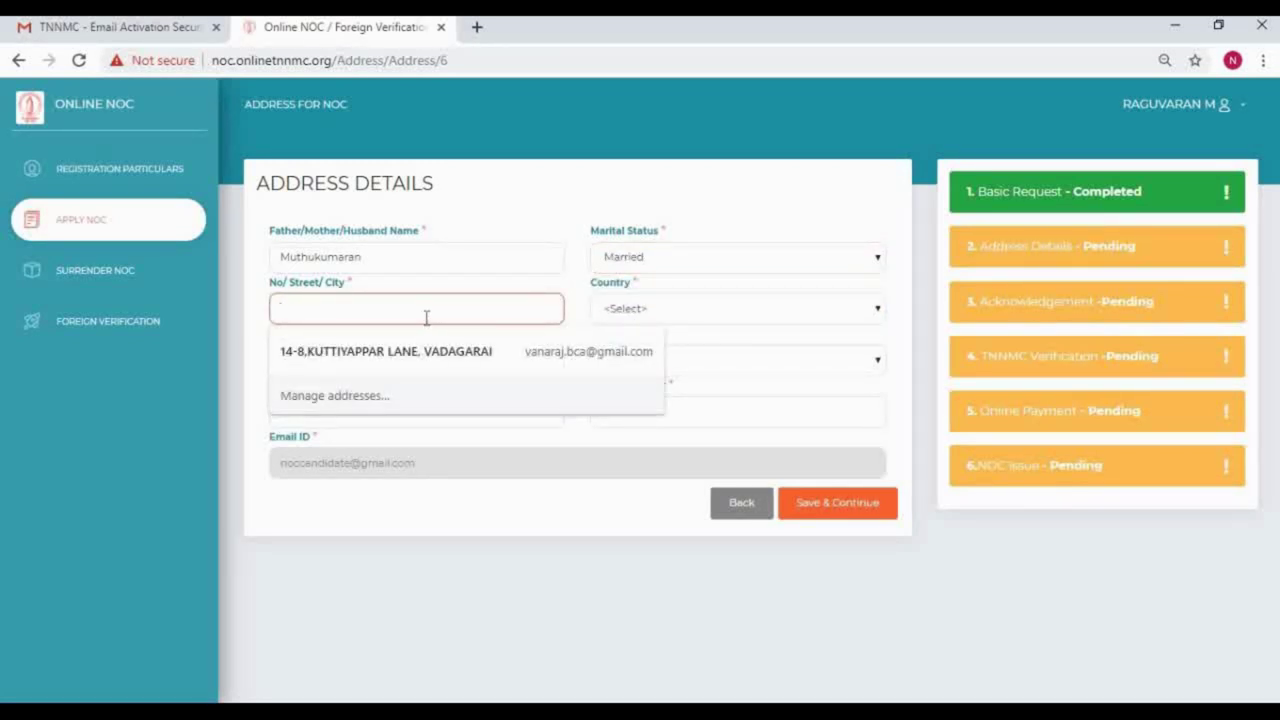
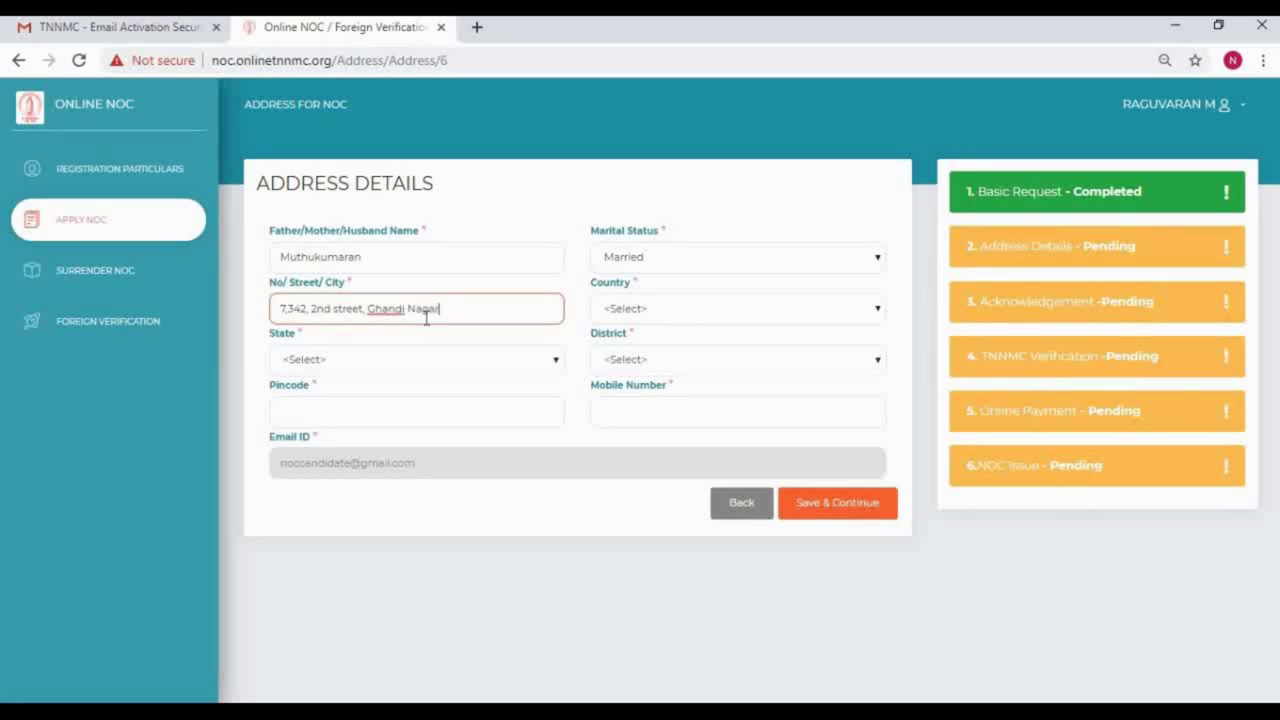
key(Tab)
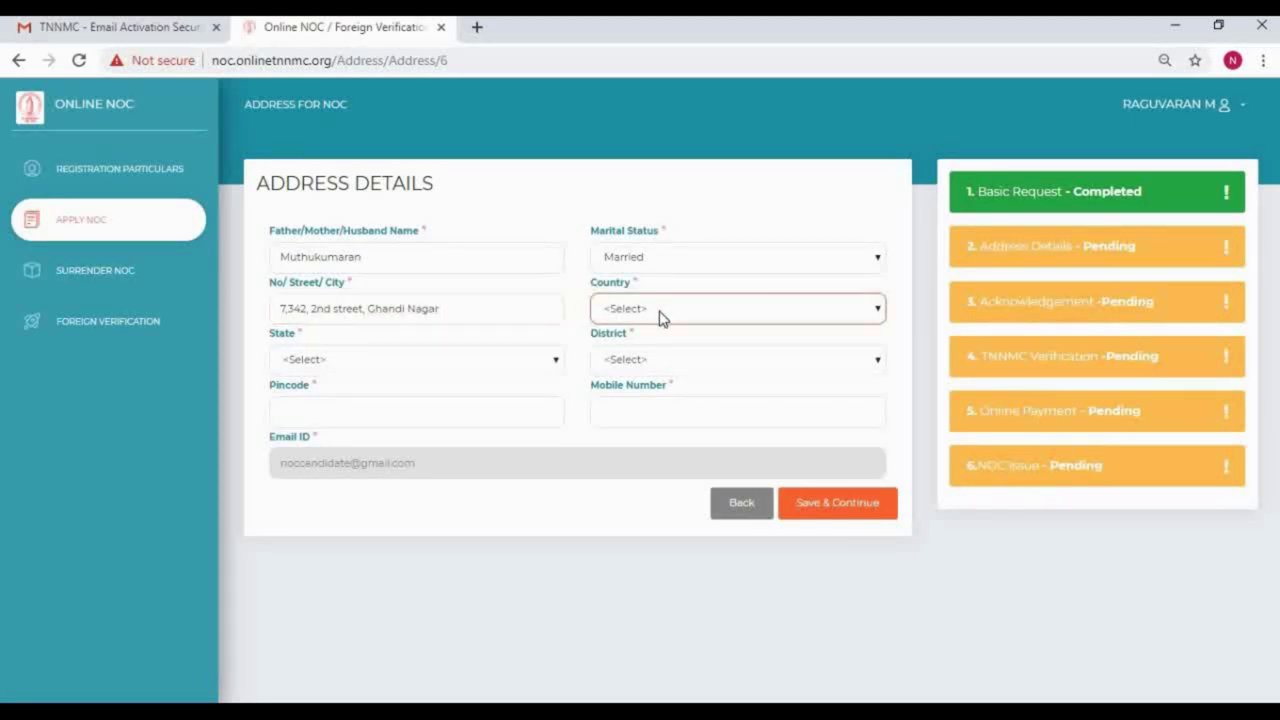
click(659, 311)
key(Down)
key(Return)
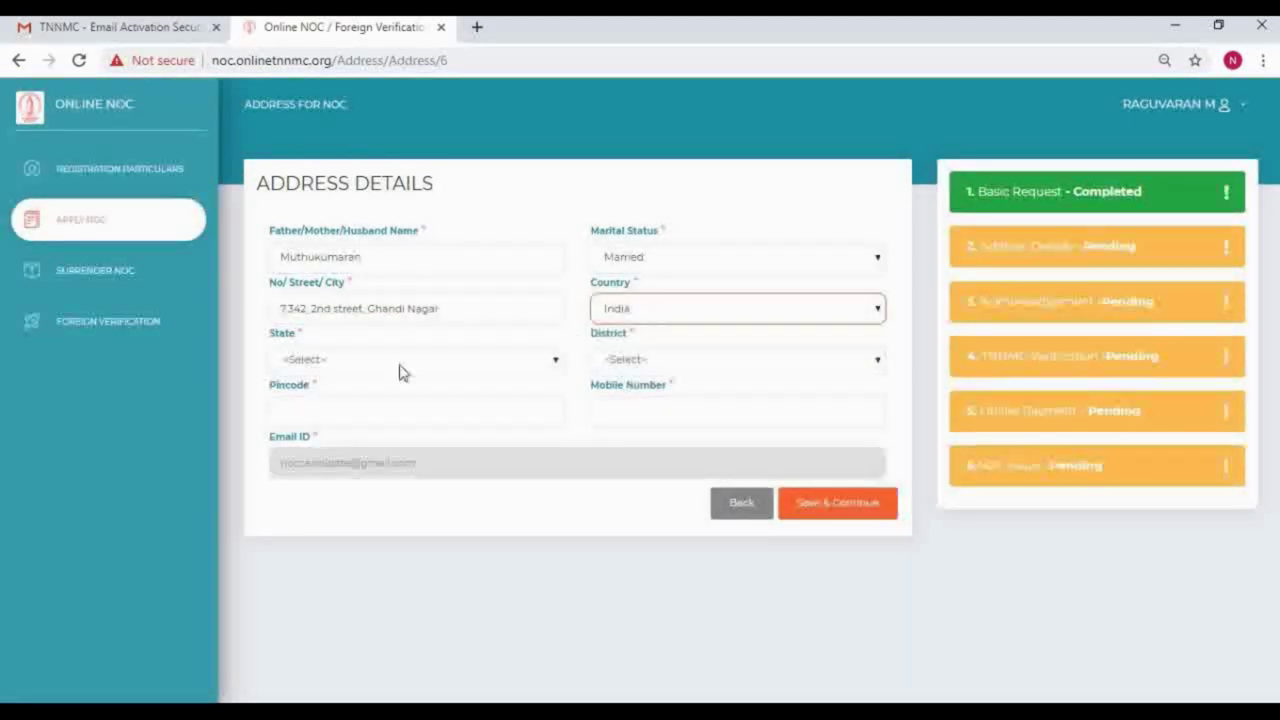
click(383, 364)
key(t)
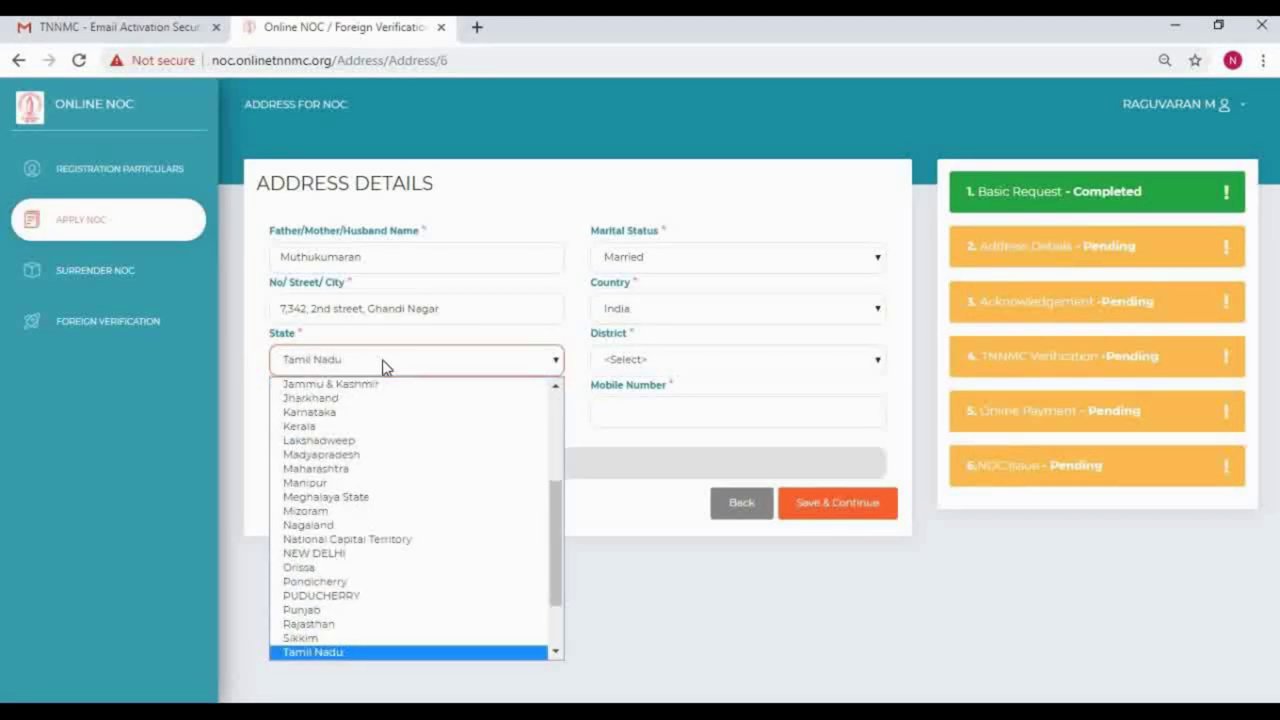
click(322, 655)
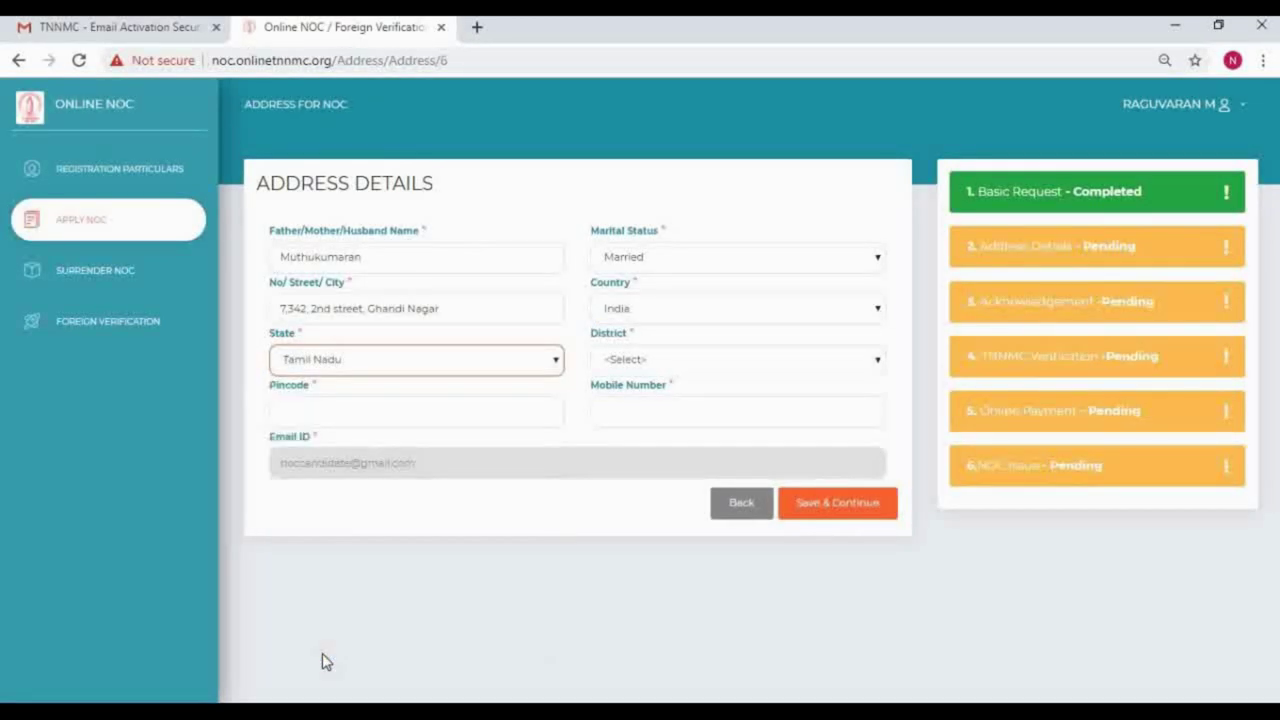
Choose CHENNAI as district, enter the pincode and mobile number, and save the address
click(700, 360)
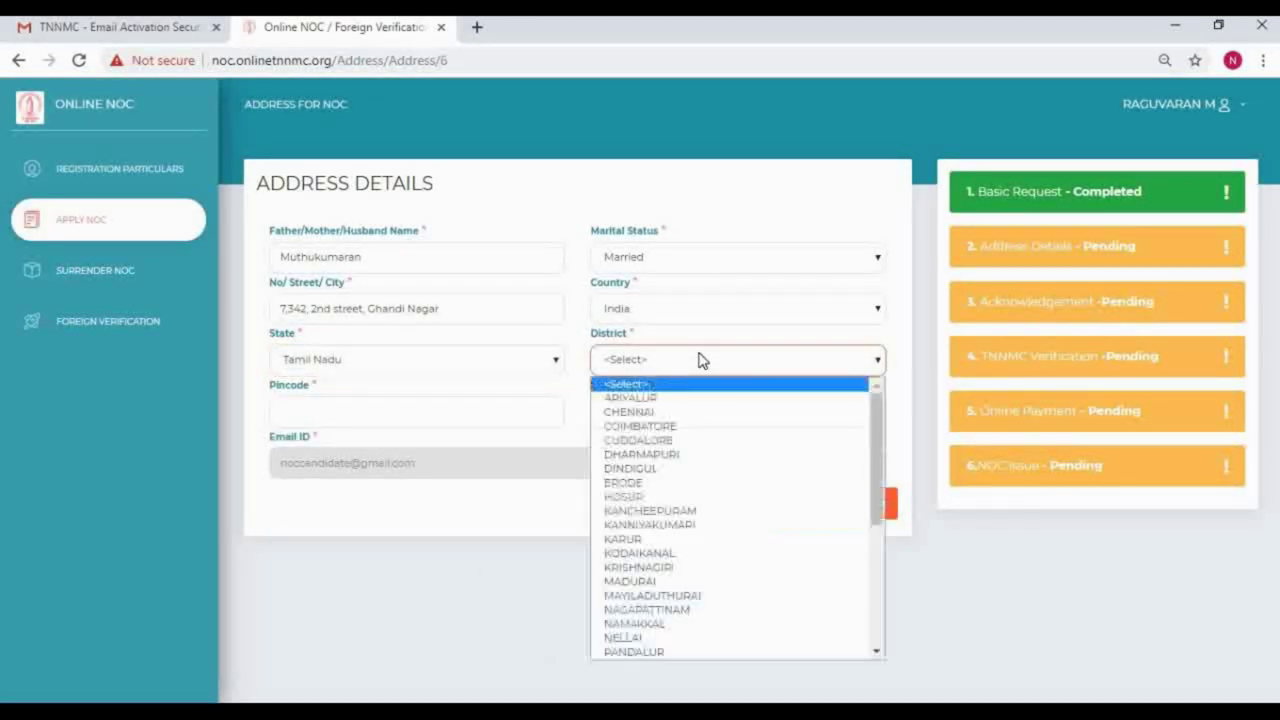
click(680, 411)
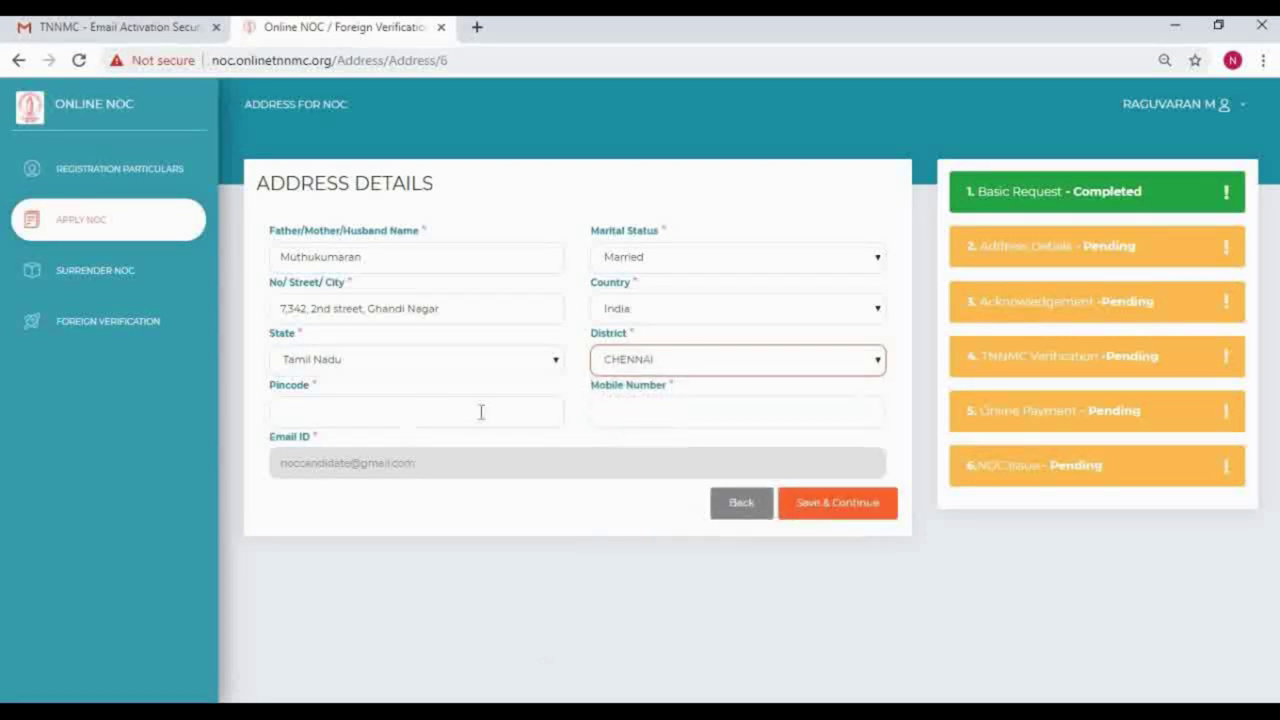
click(381, 411)
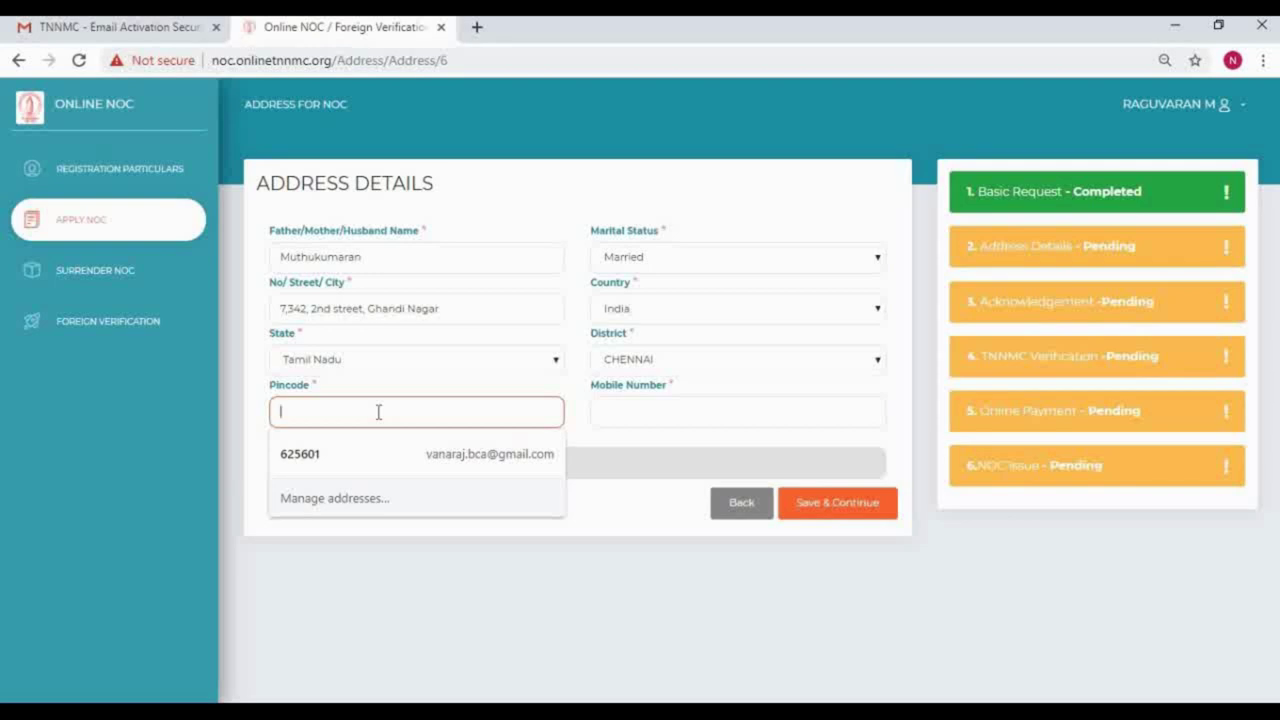
text(600041)
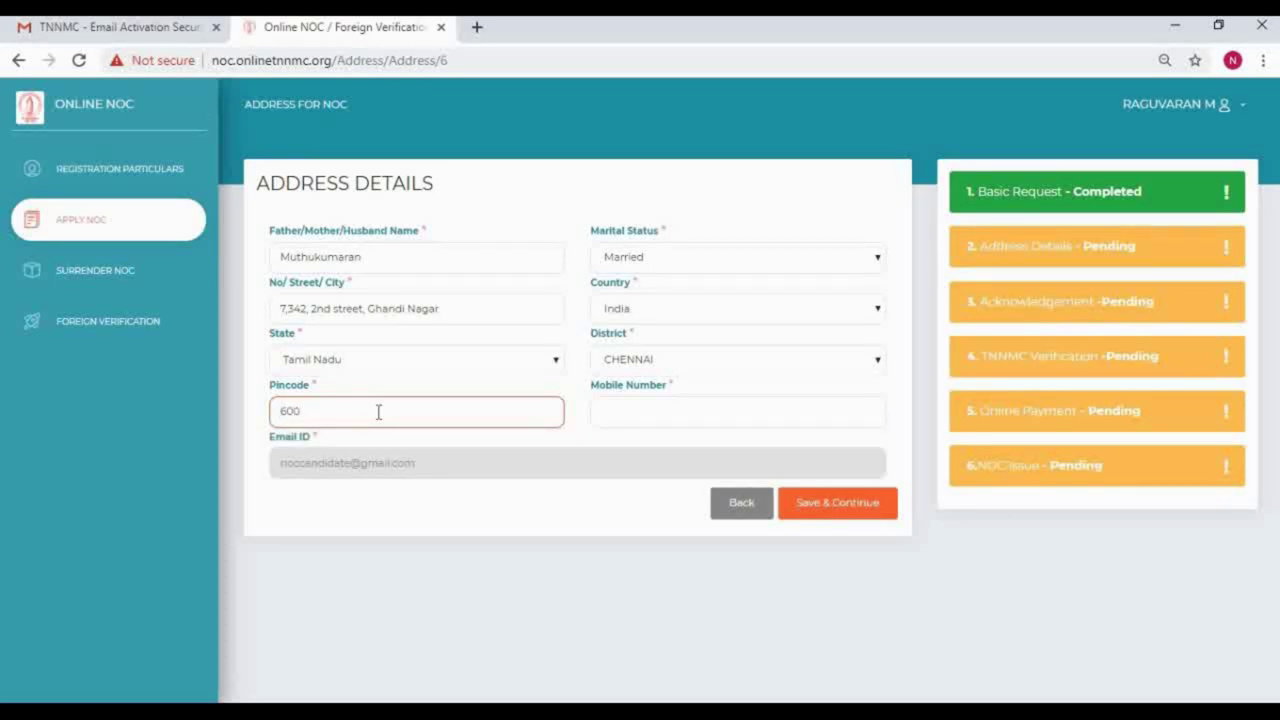
click(630, 418)
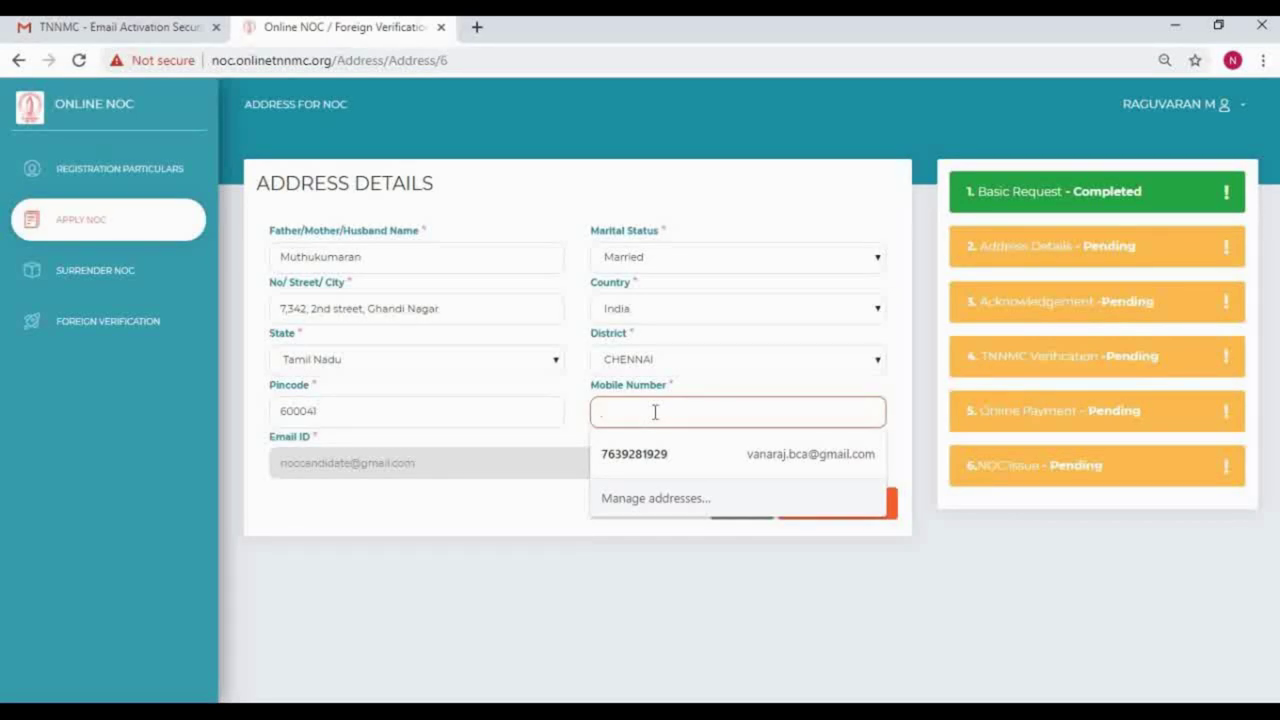
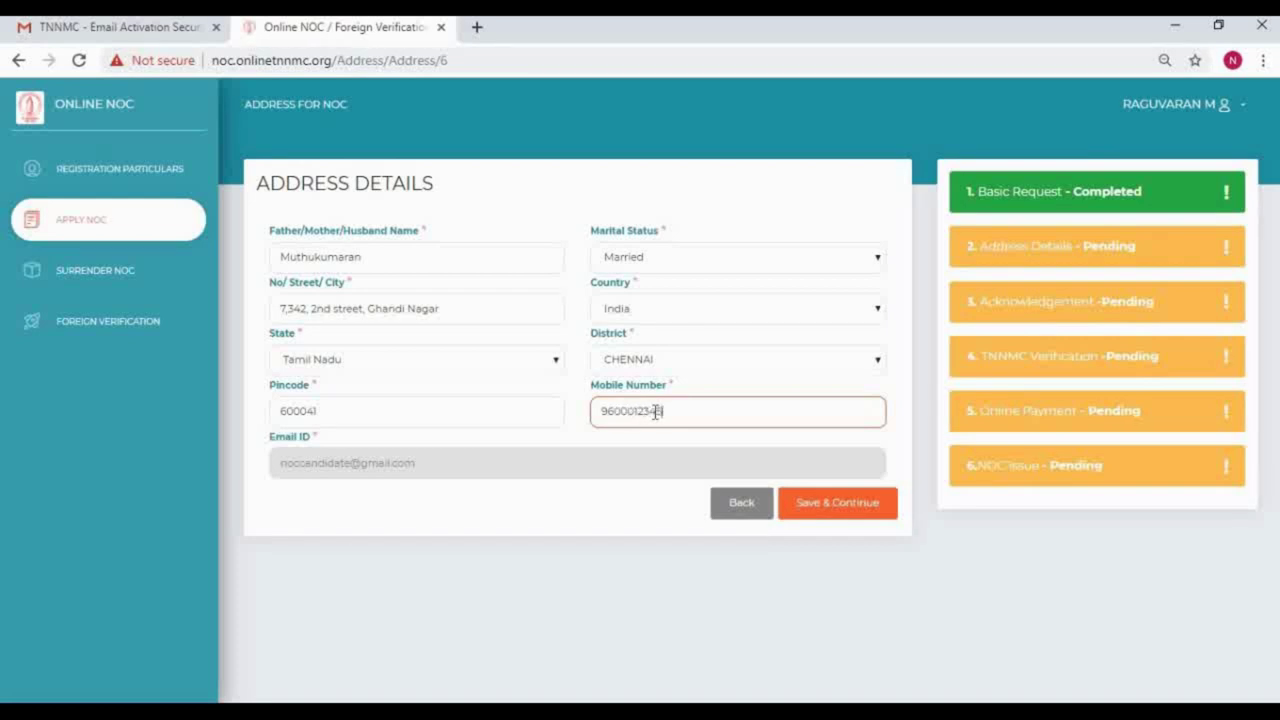
click(871, 515)
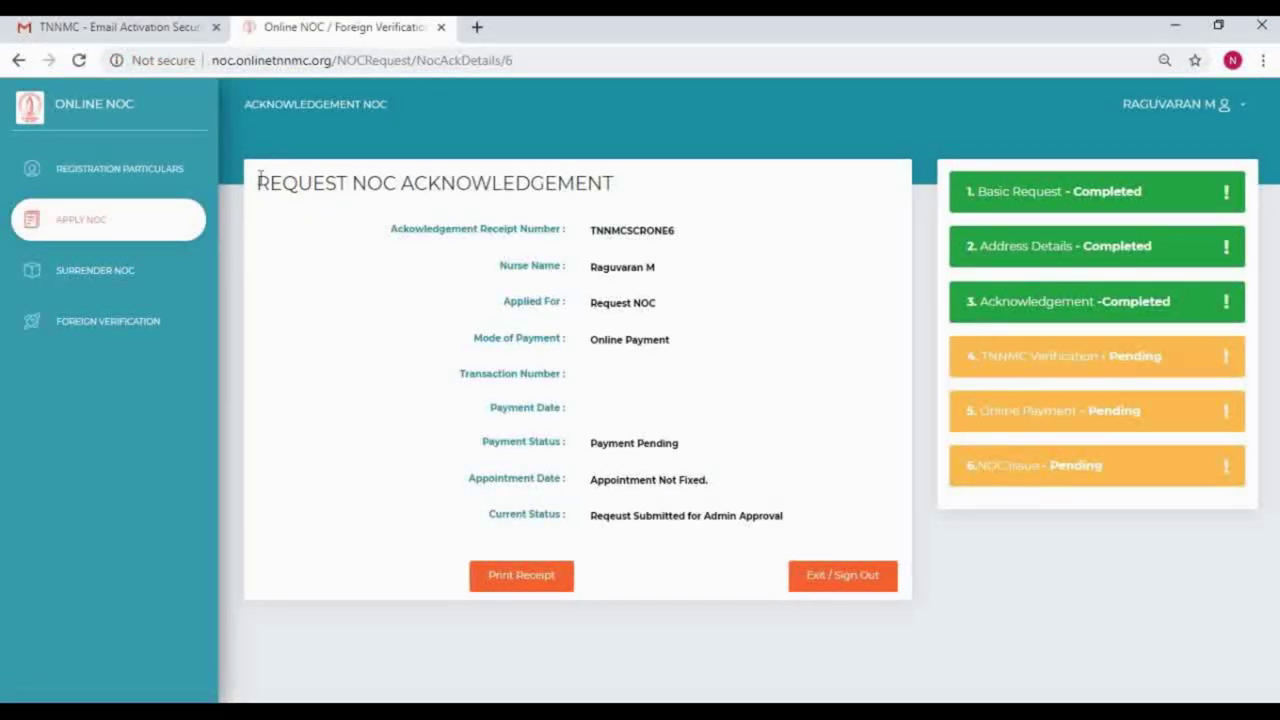
Highlight the acknowledgement's receipt number, applicant, Request NOC, Payment Pending status and empty payment rows
drag(259, 182, 634, 183)
click(503, 240)
drag(390, 234, 684, 238)
triple_click(677, 274)
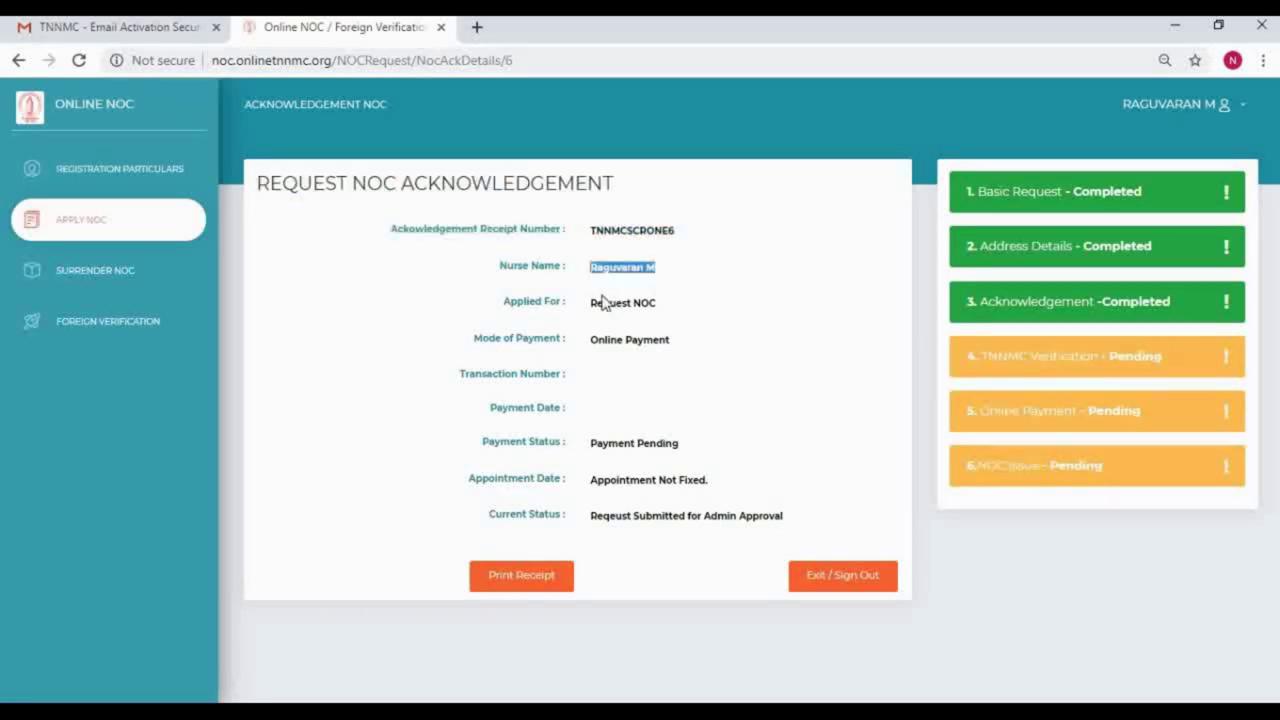
triple_click(644, 303)
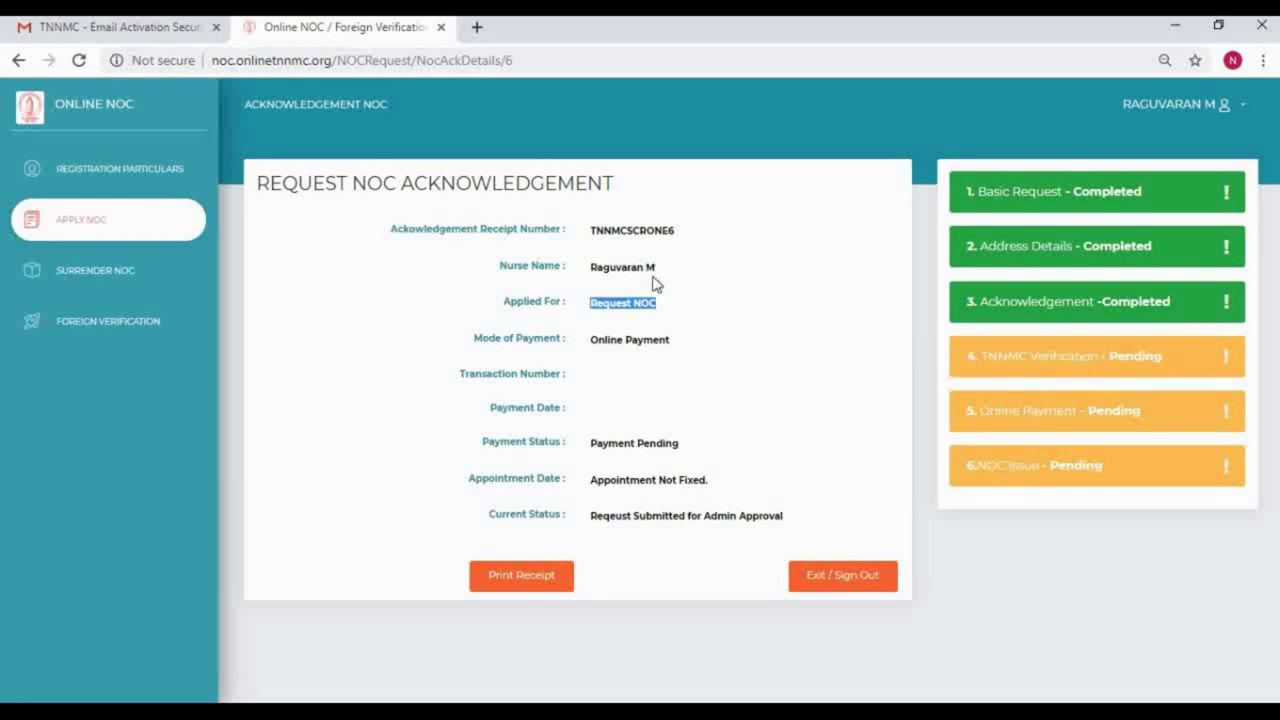
drag(588, 449, 705, 449)
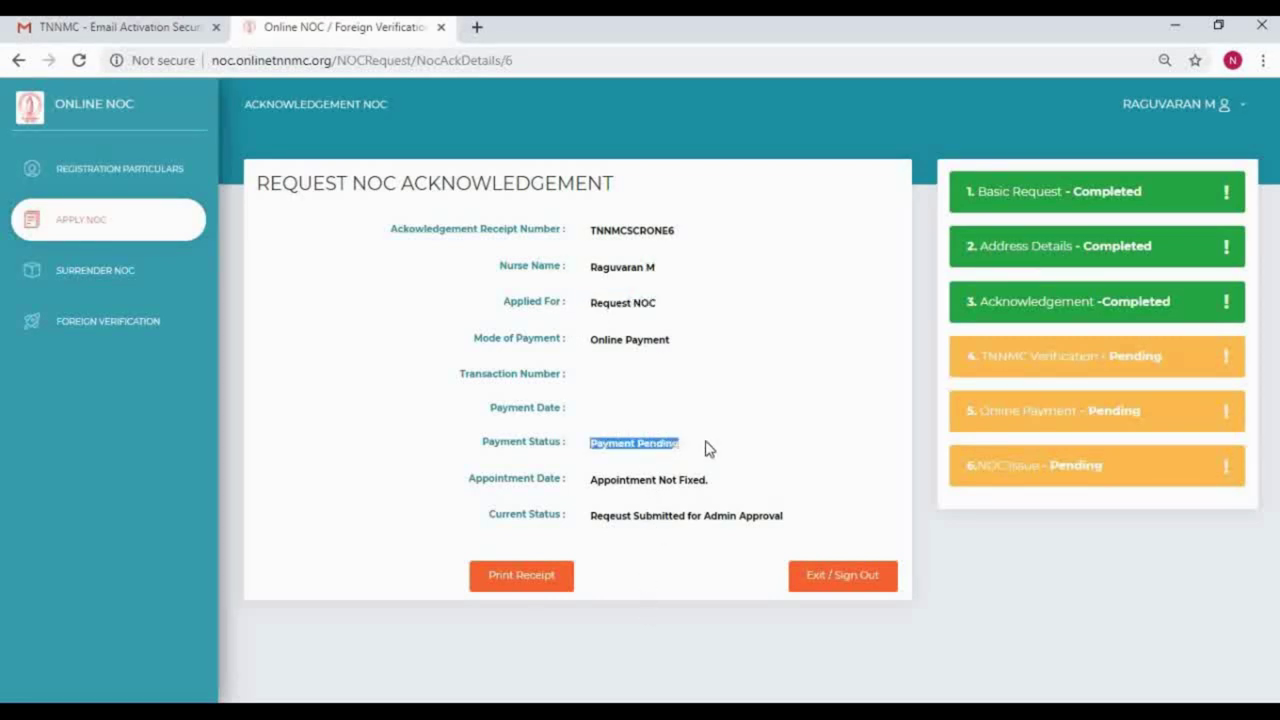
click(706, 449)
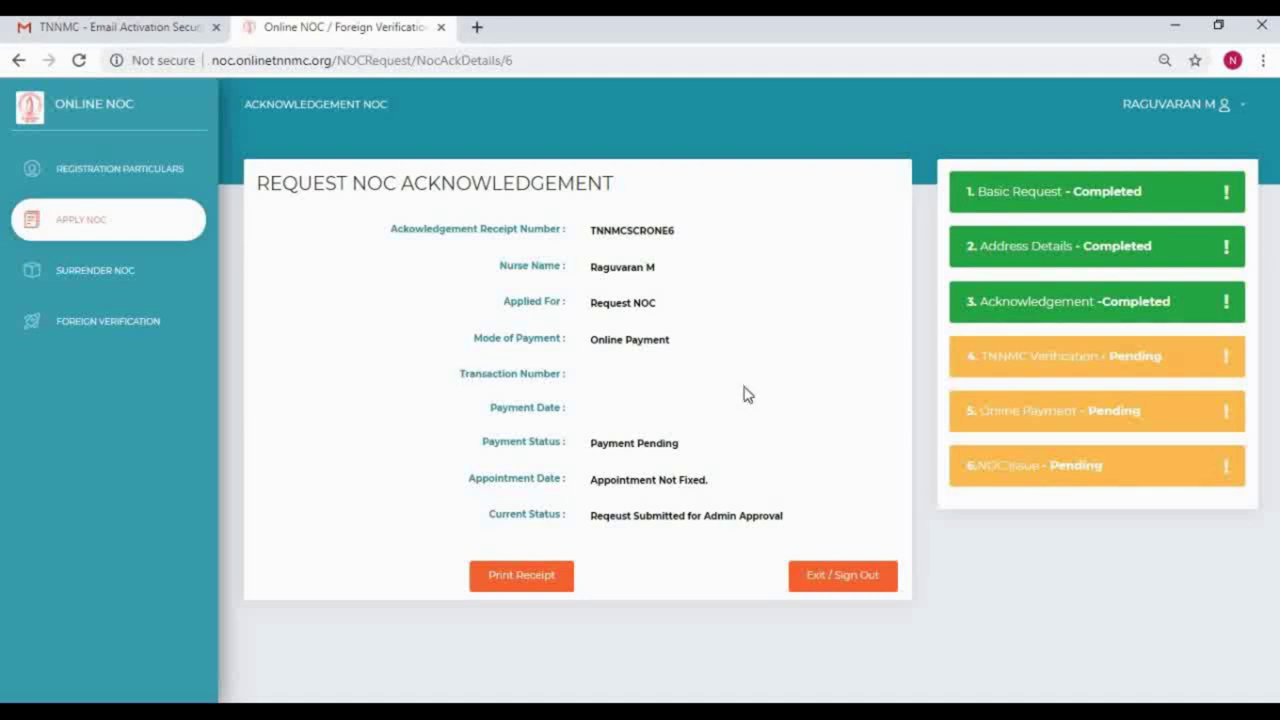
drag(743, 393, 750, 428)
drag(979, 301, 1175, 315)
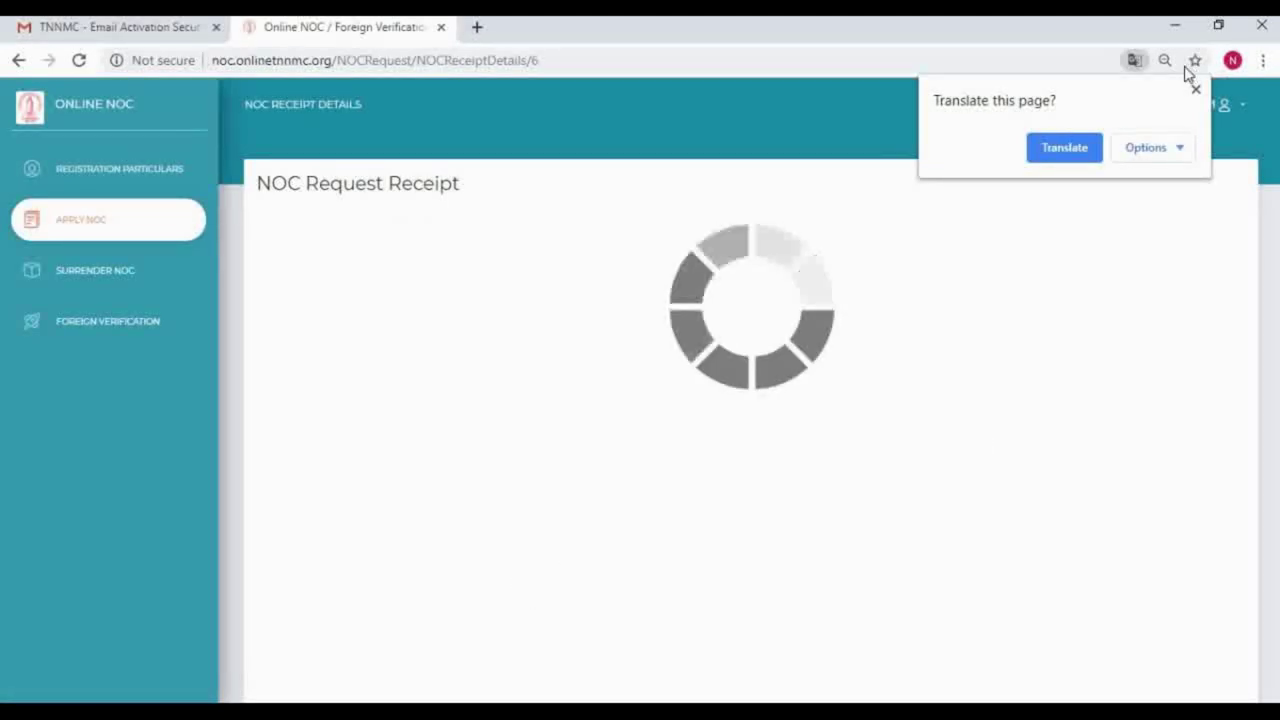
Dismiss the translation offer and scroll the receipt, highlighting details down to Payment Pending
click(1195, 89)
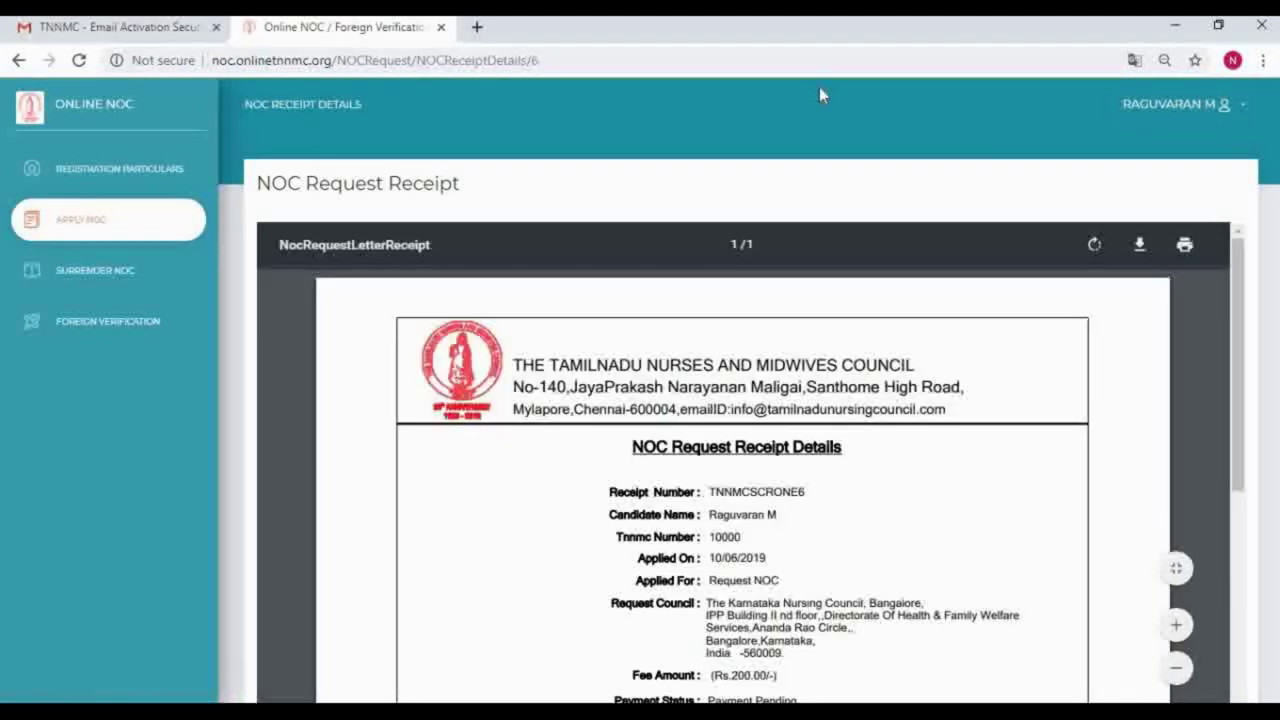
scroll(868, 520, down, 6)
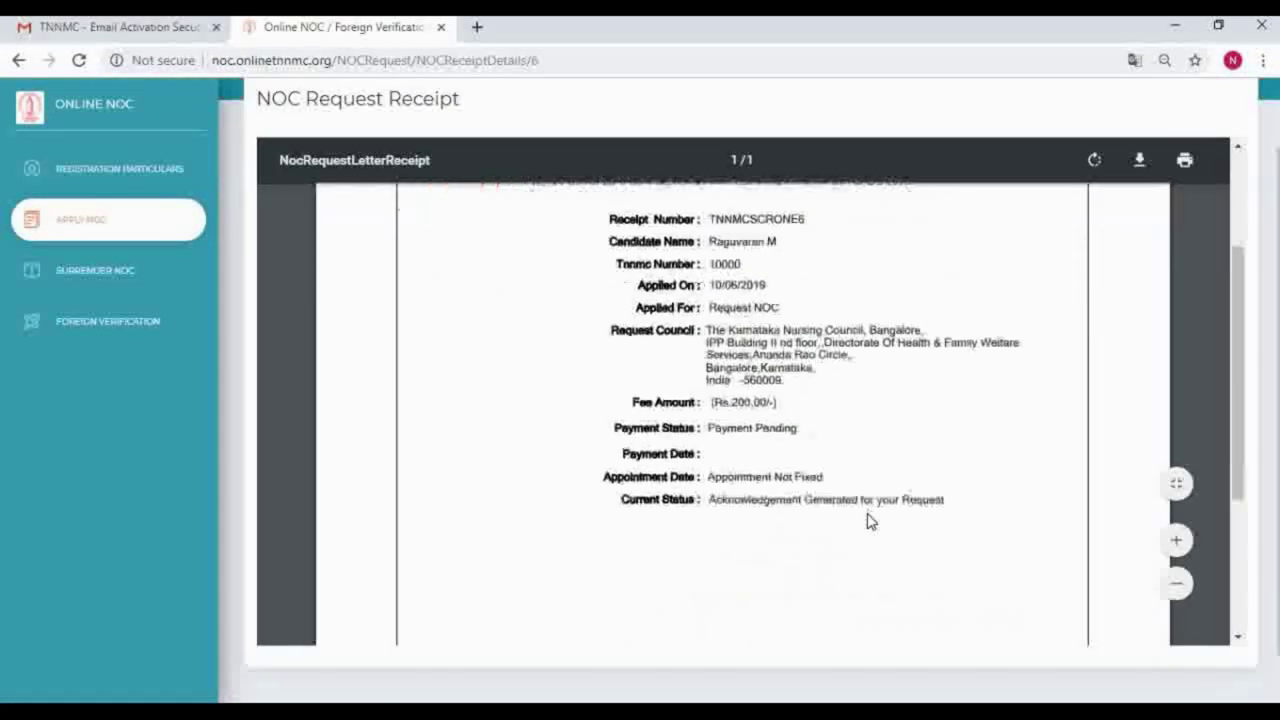
scroll(868, 520, up, 8)
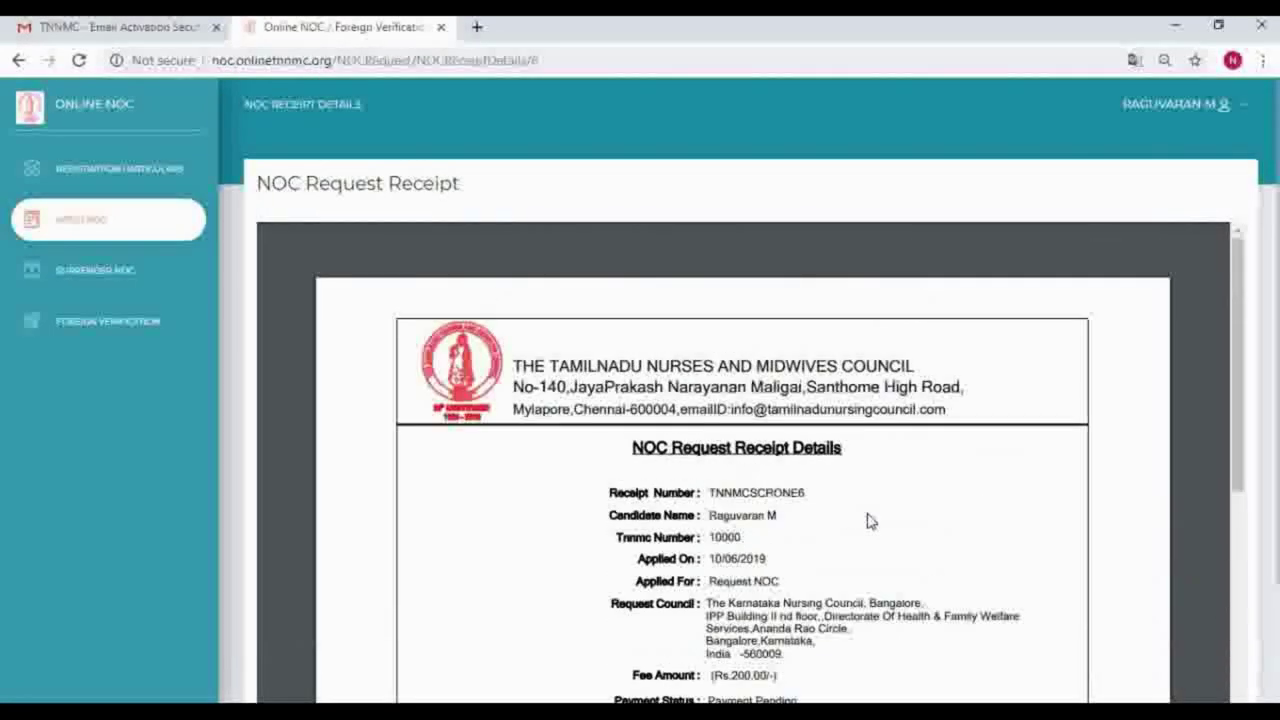
scroll(1277, 256, down, 2)
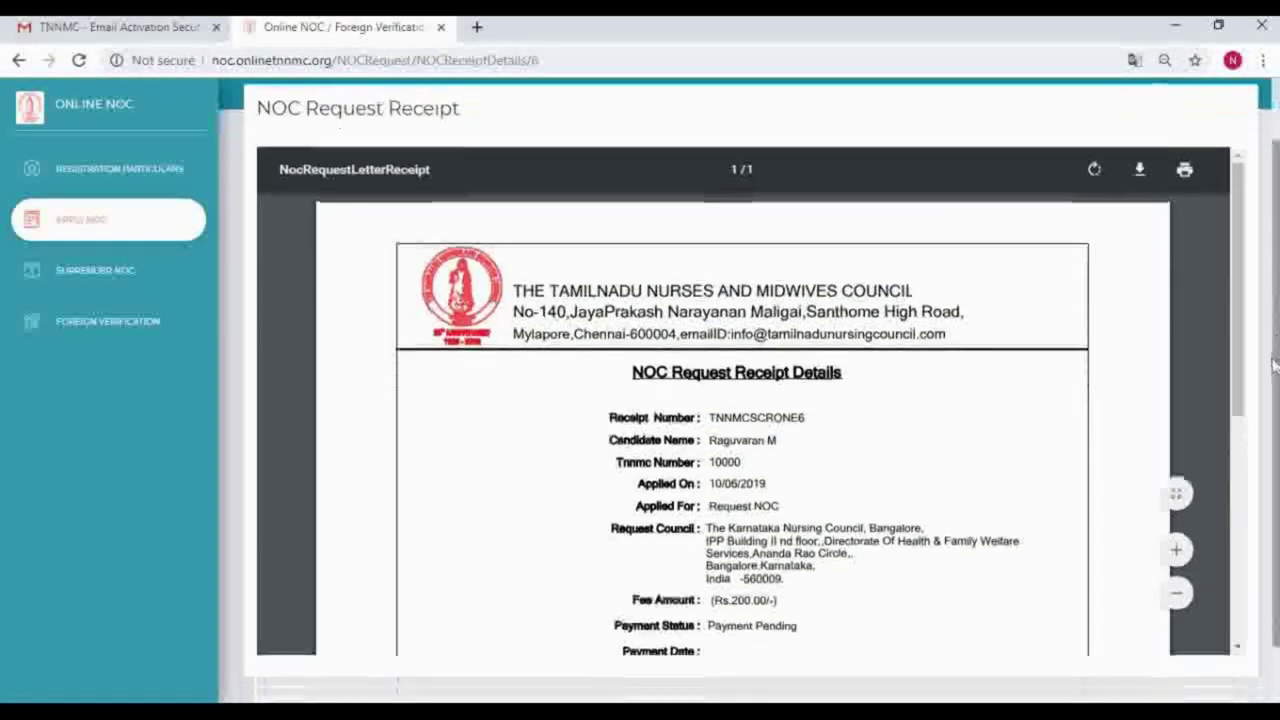
drag(674, 356, 787, 581)
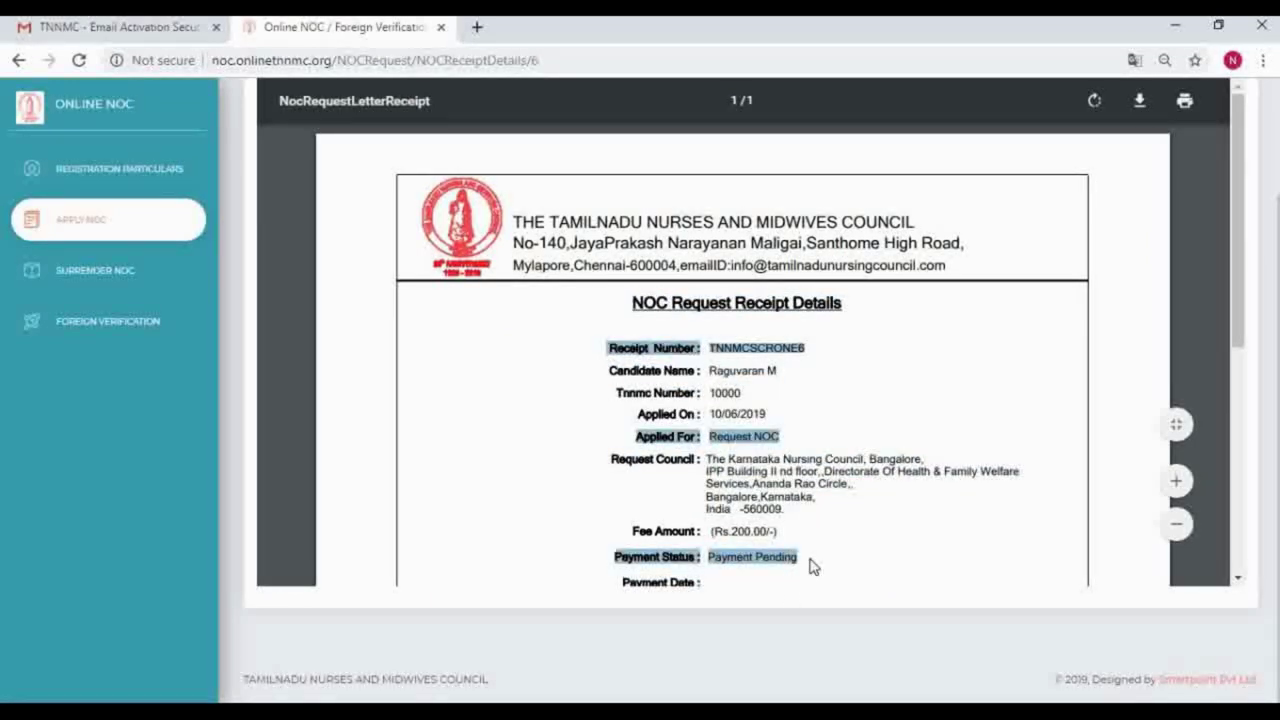
scroll(812, 566, down, 2)
drag(707, 438, 943, 440)
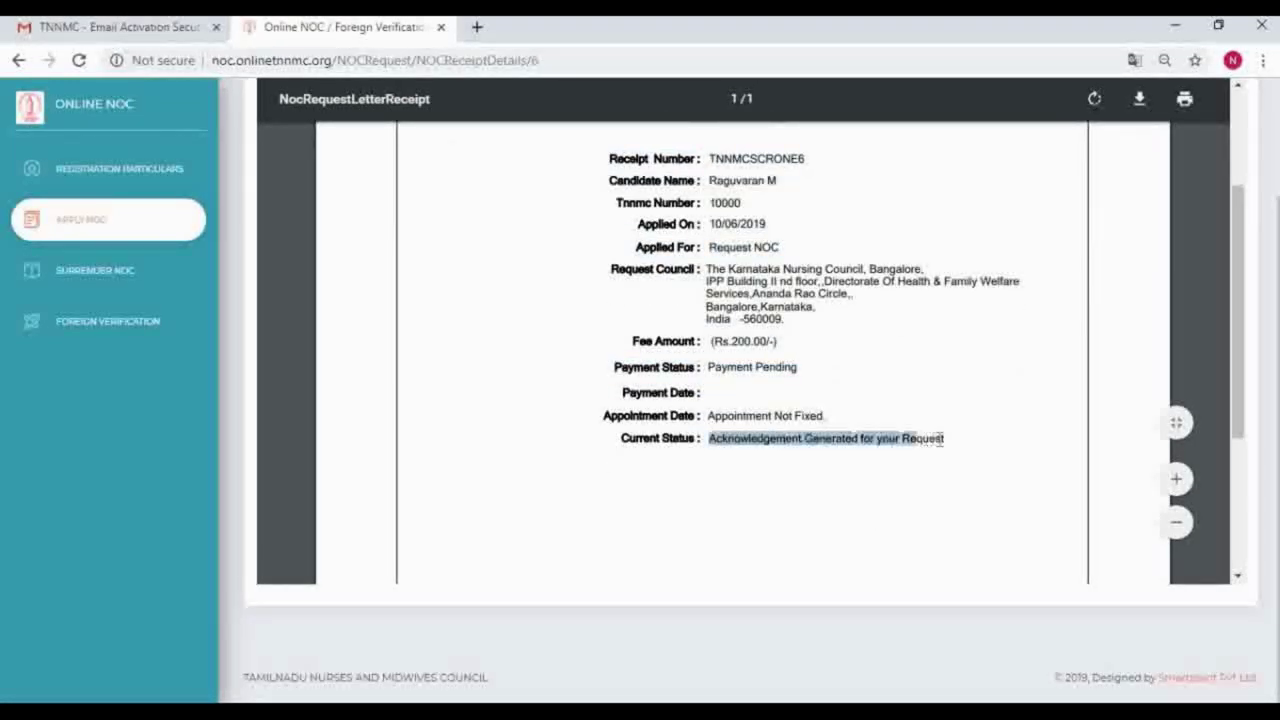
click(958, 445)
scroll(640, 360, up, 3)
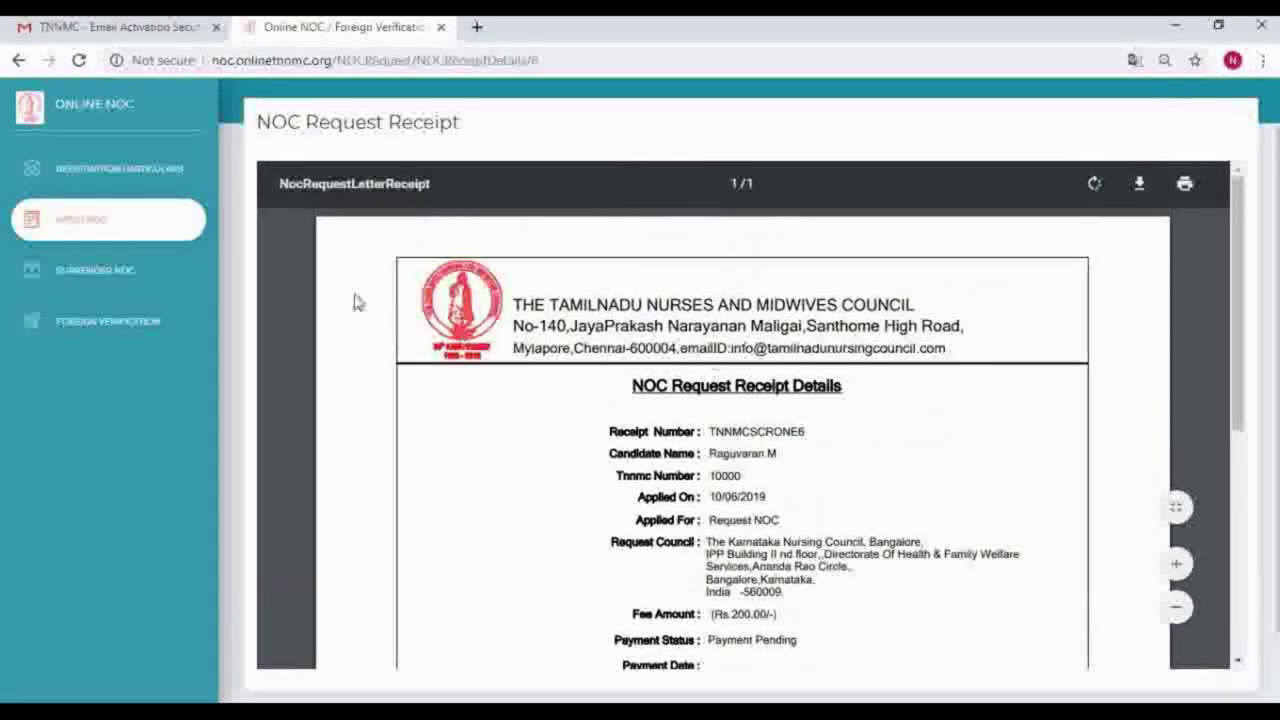
Open the requested NOC history, reopen the request's receipt, then sign out
click(104, 222)
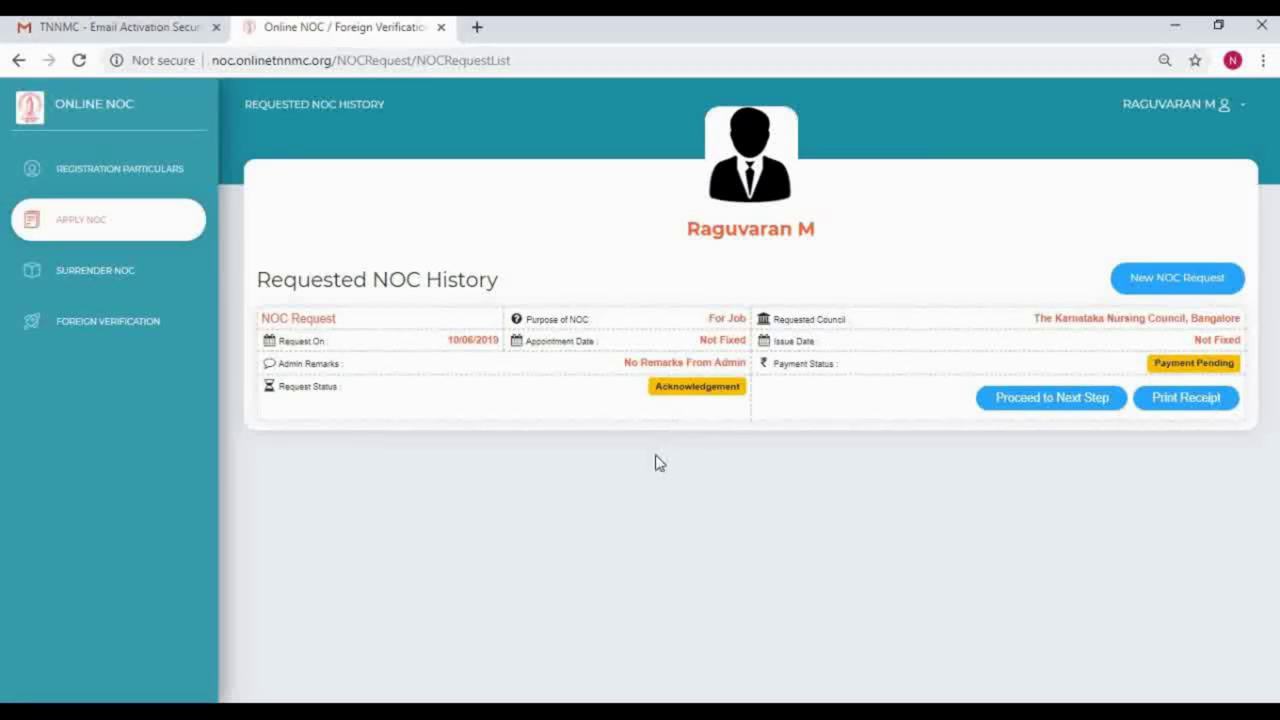
click(1208, 412)
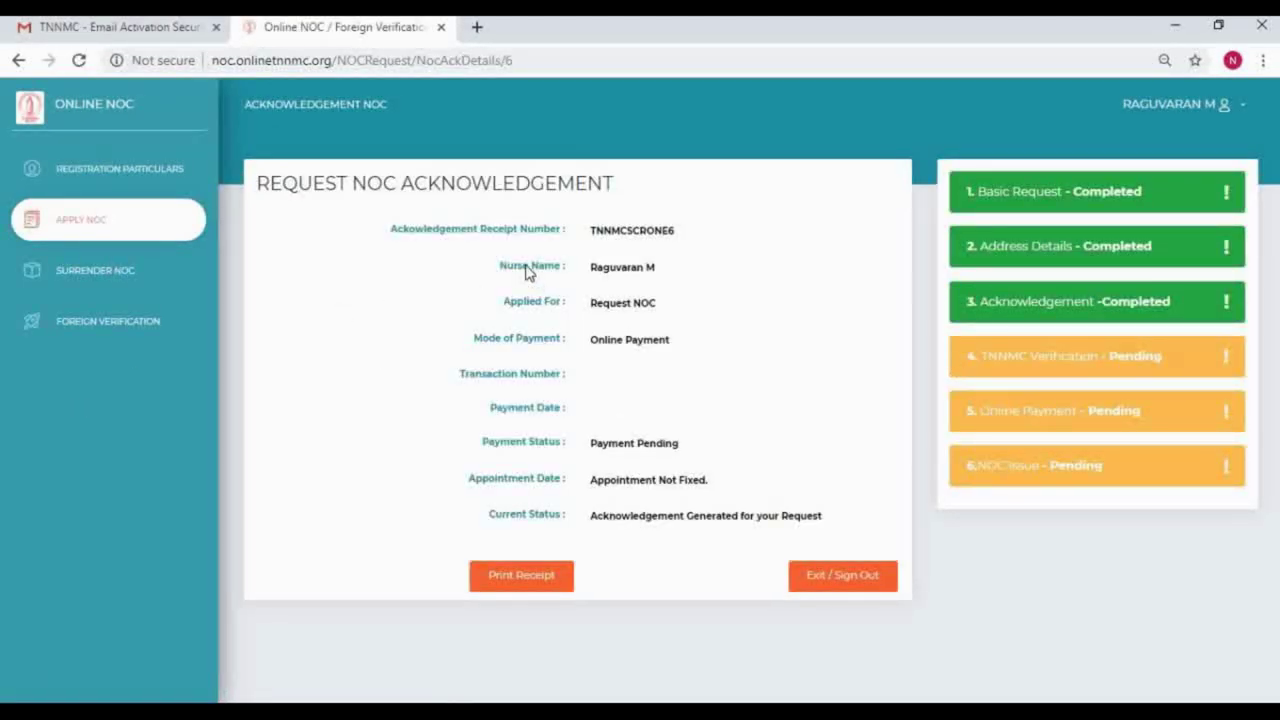
click(843, 580)
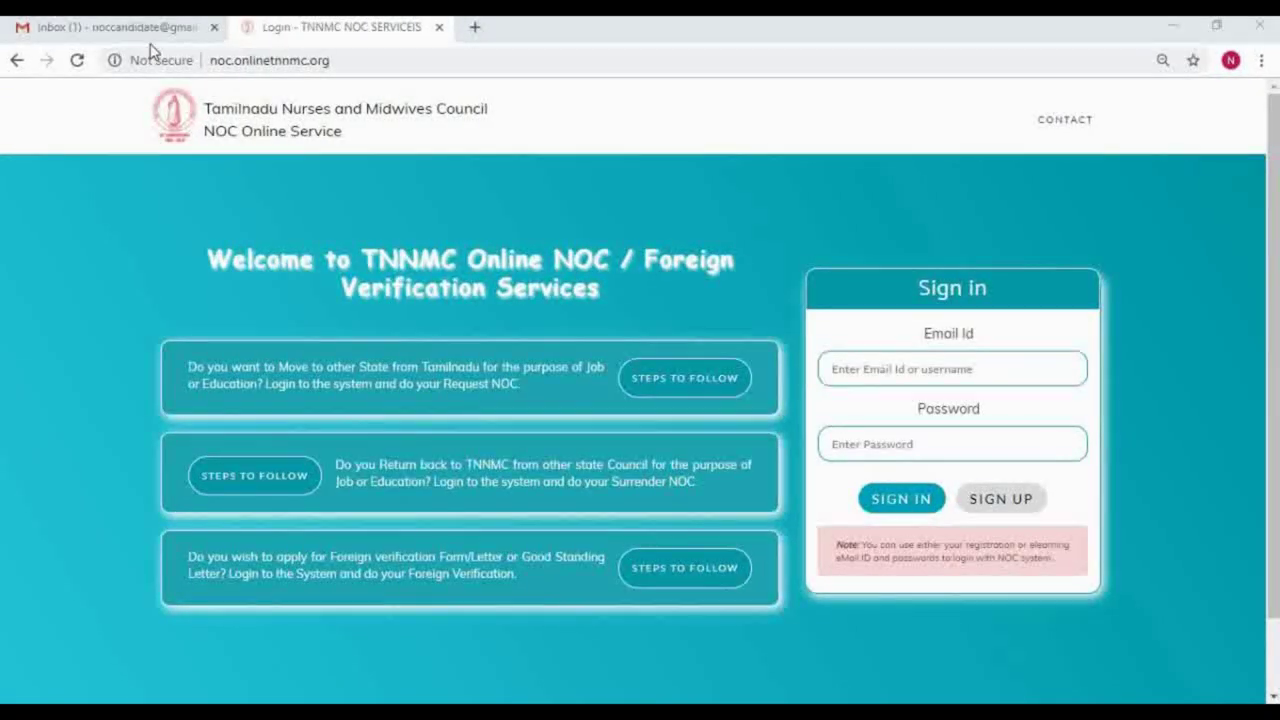
Open 'TNNMC - NOC Request Submited' in Gmail, highlight its Acknowledgement Generated status, then return to Inbox
click(152, 29)
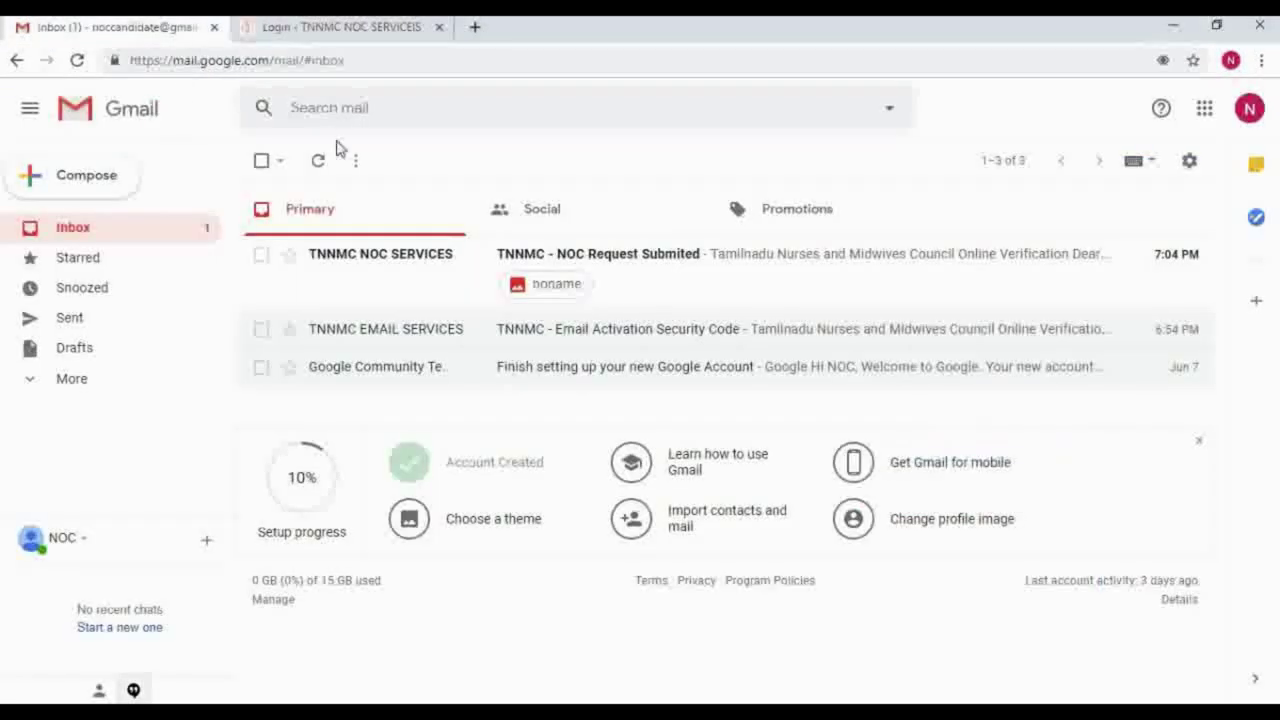
click(657, 259)
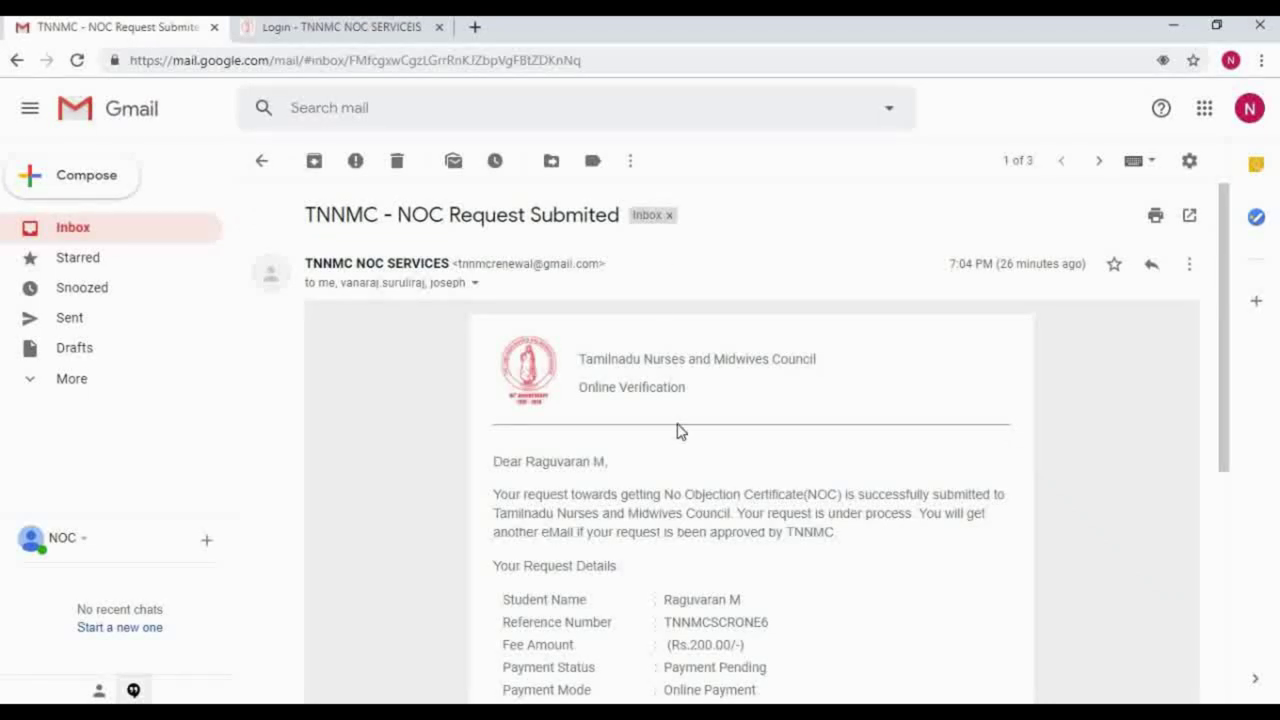
scroll(677, 430, down, 3)
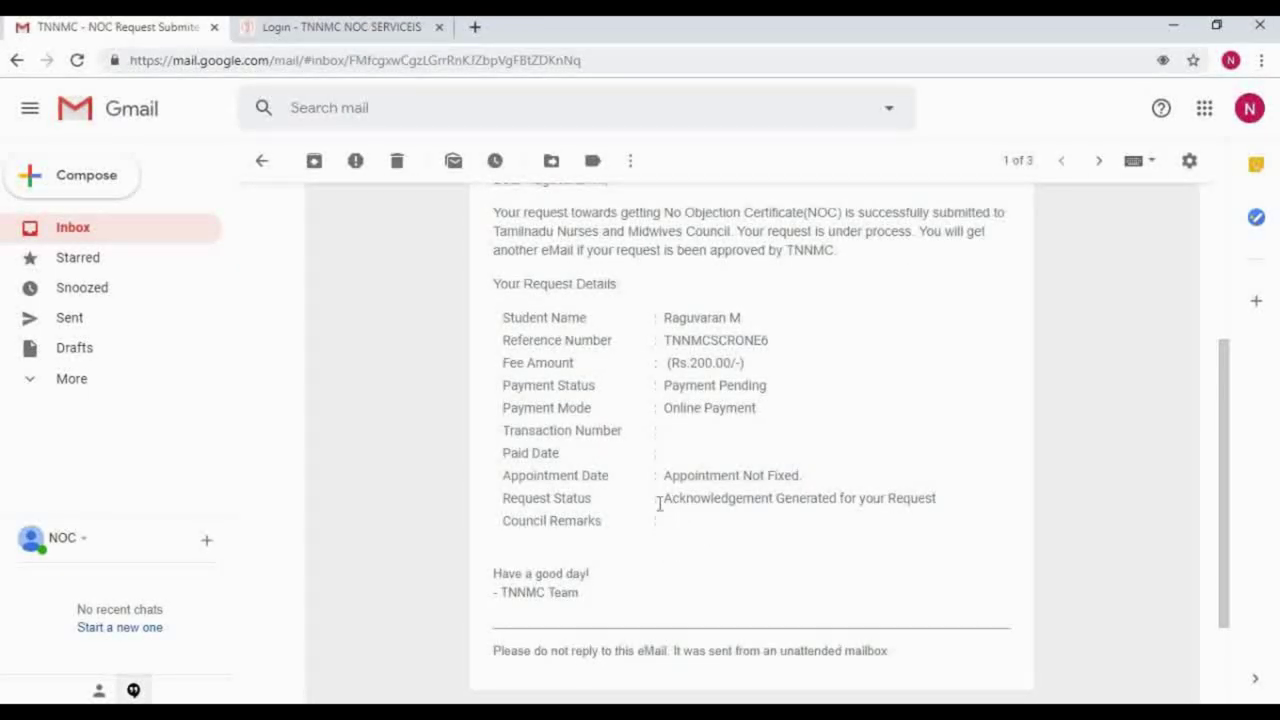
drag(664, 497, 949, 506)
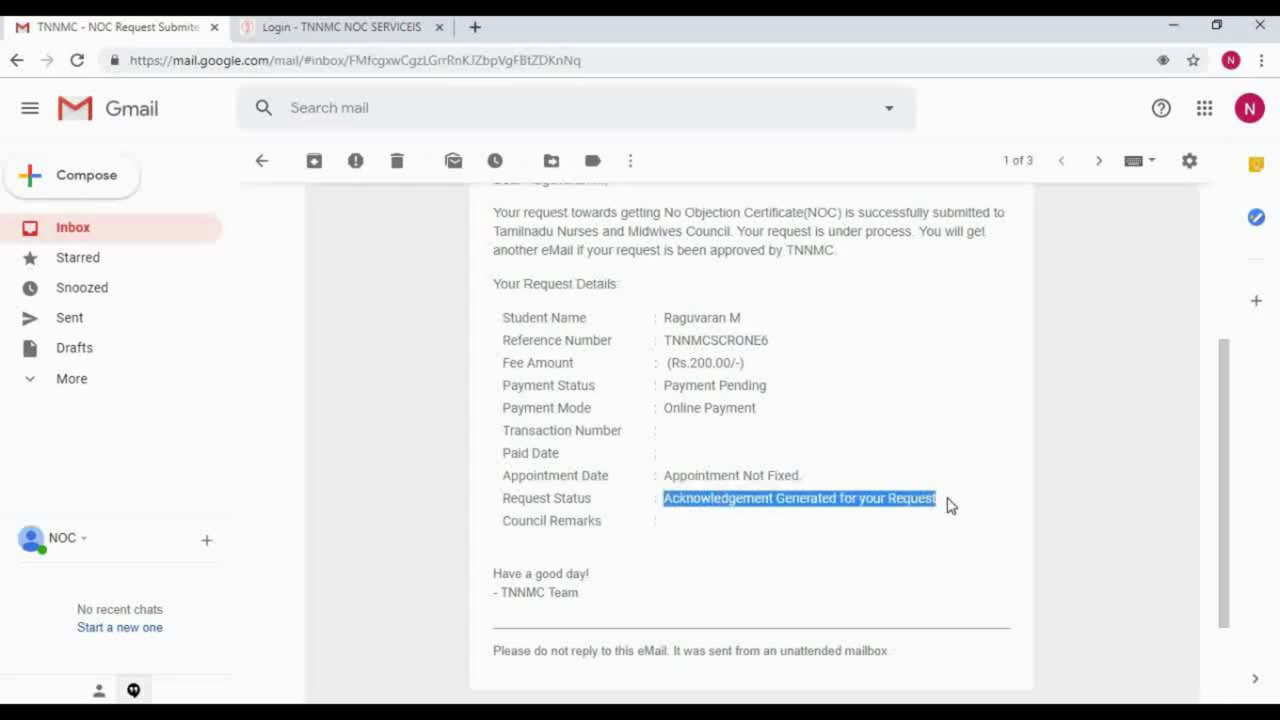
click(671, 520)
scroll(670, 513, up, 3)
scroll(630, 570, down, 1)
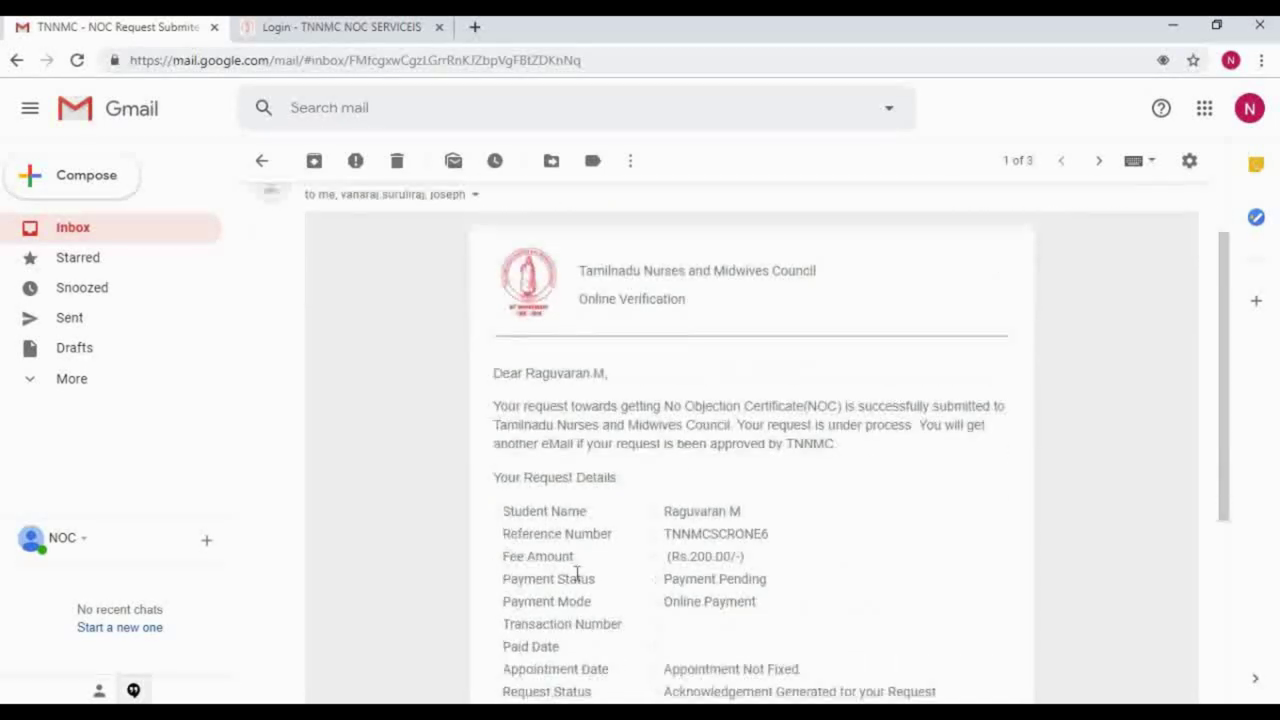
click(92, 243)
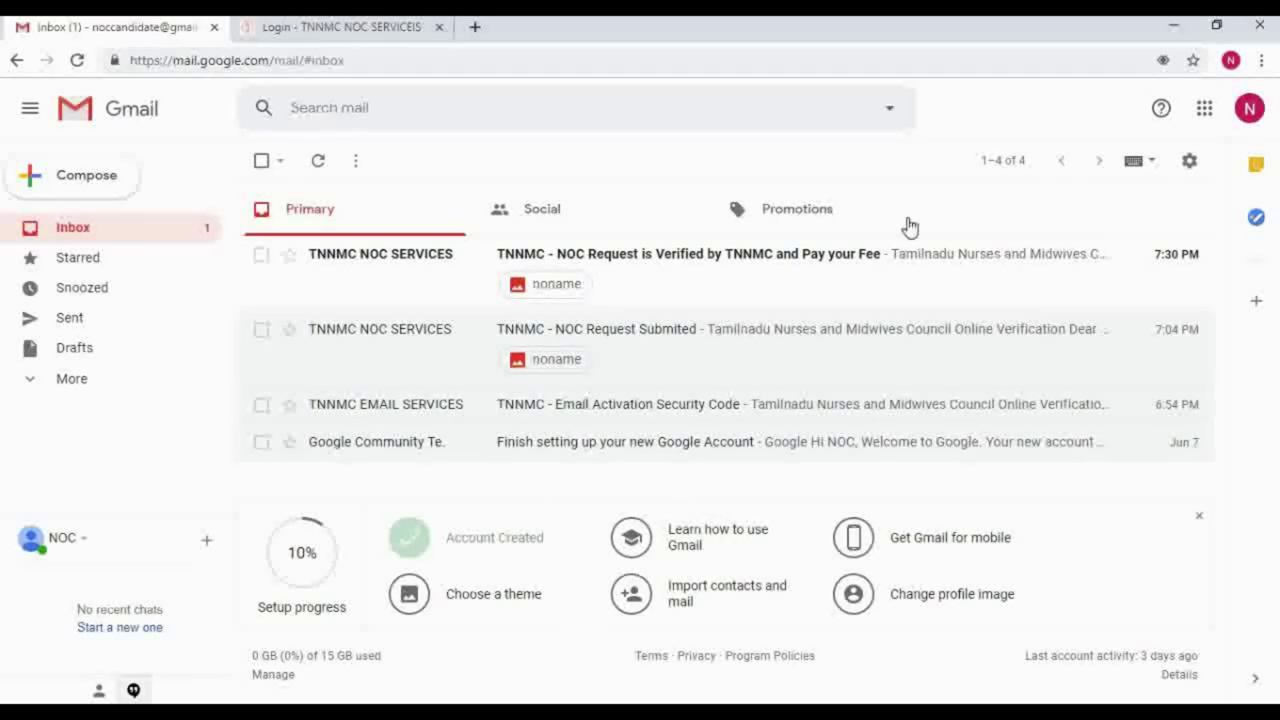
Read the verification email's Admin Approved status and Rs.200.00 fee, then return to the TNNMC sign-in page
click(673, 262)
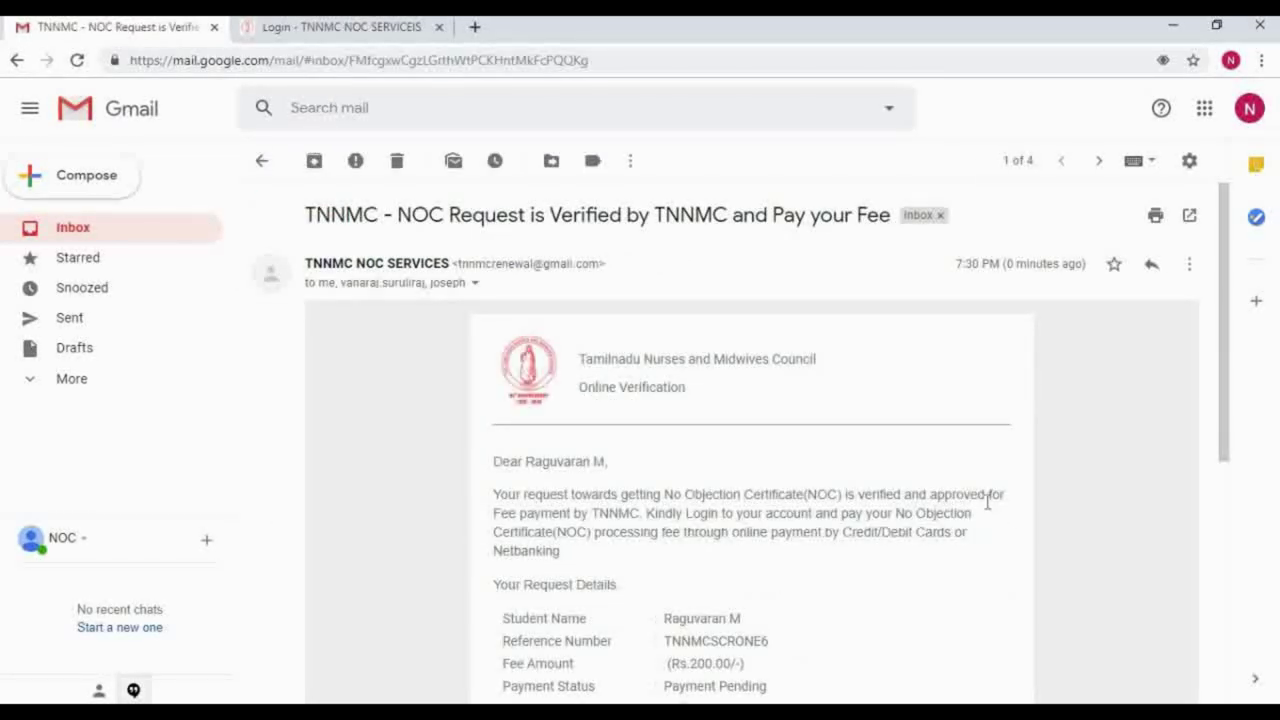
scroll(985, 500, down, 3)
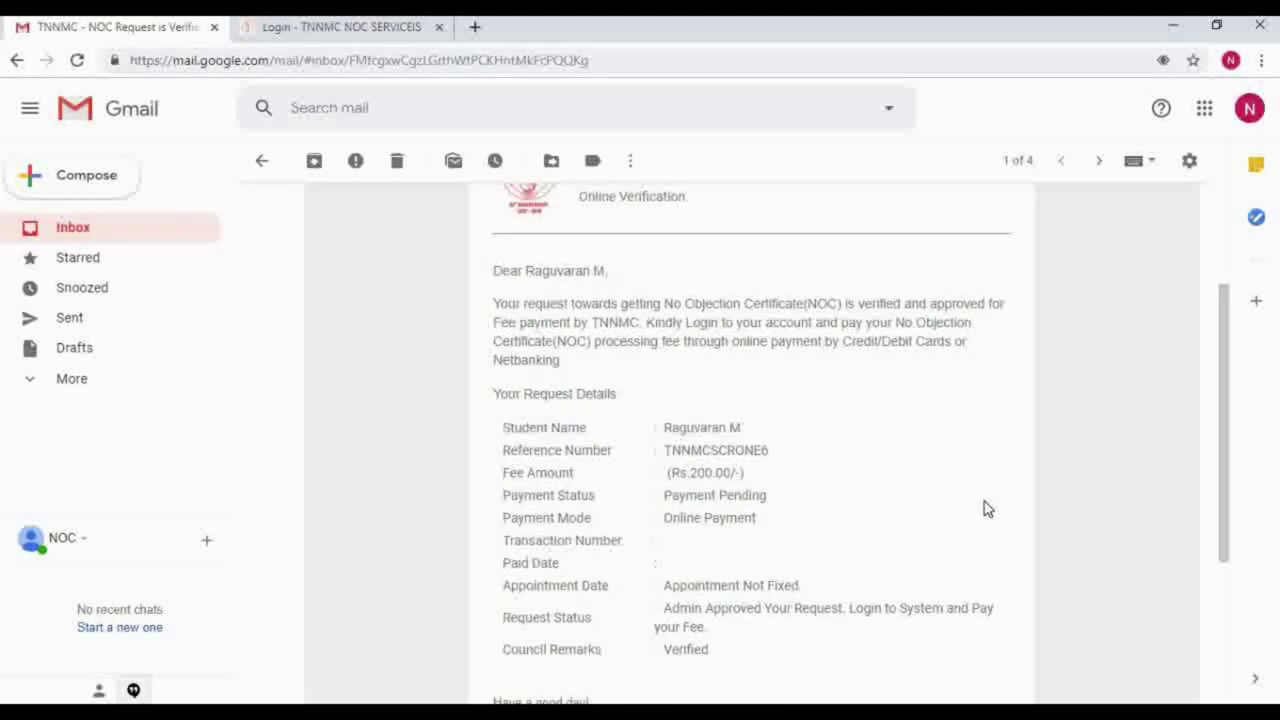
drag(490, 218, 973, 272)
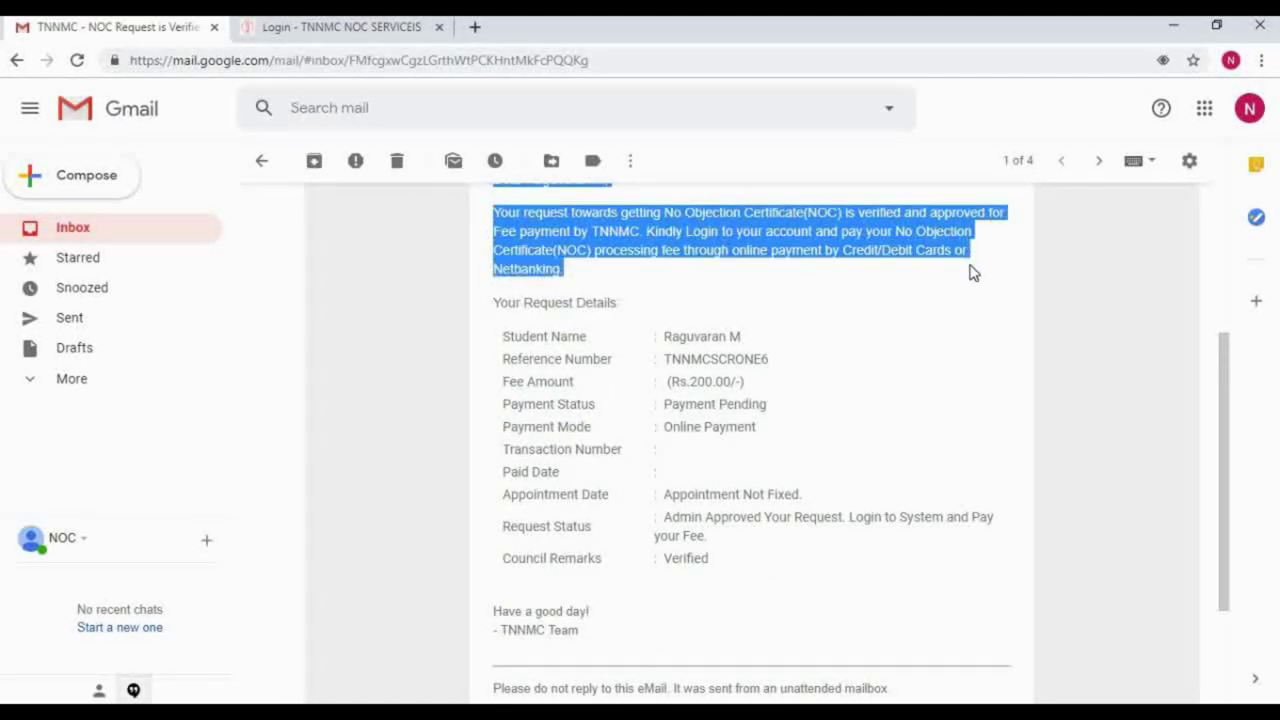
click(835, 494)
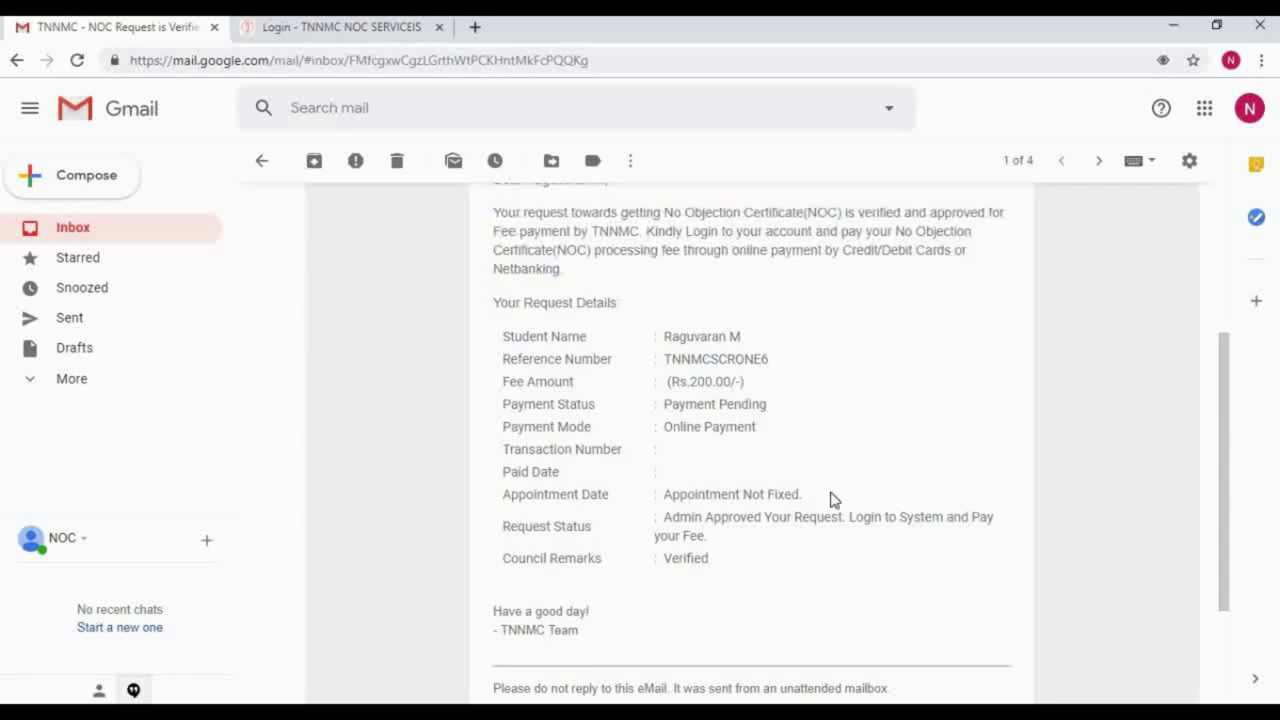
scroll(835, 494, down, 1)
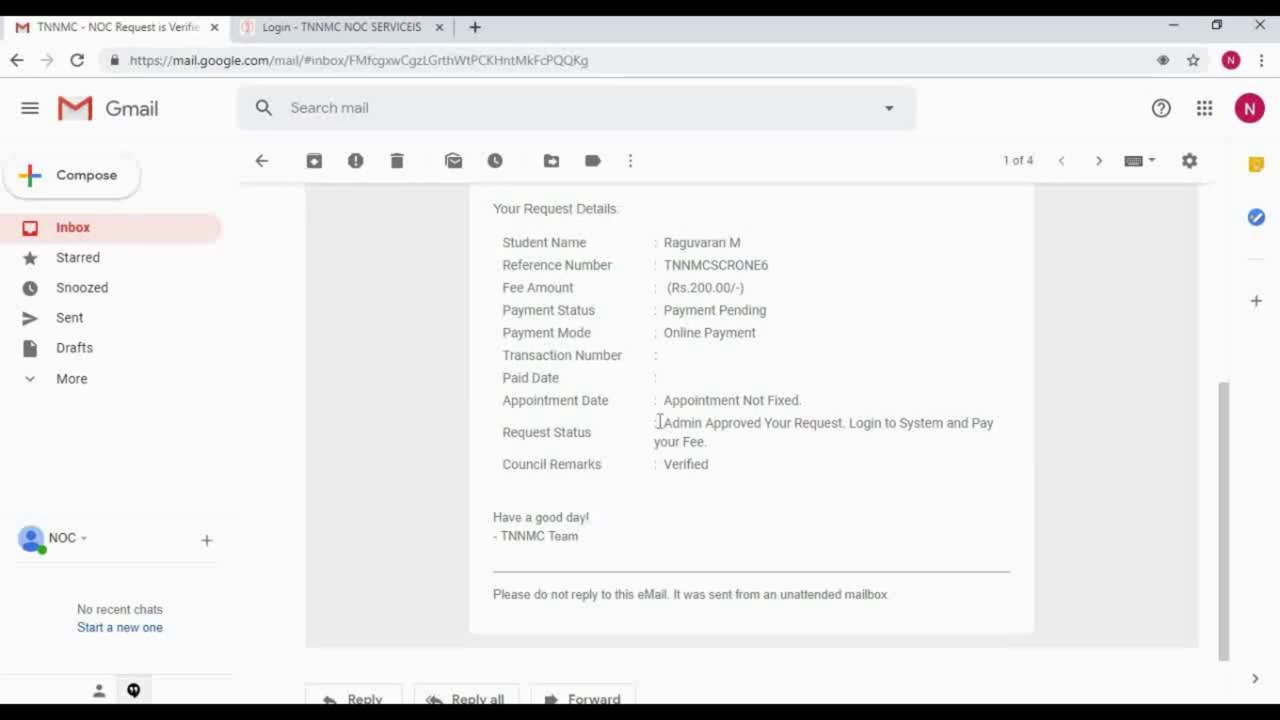
drag(659, 421, 723, 451)
click(730, 594)
scroll(697, 513, up, 4)
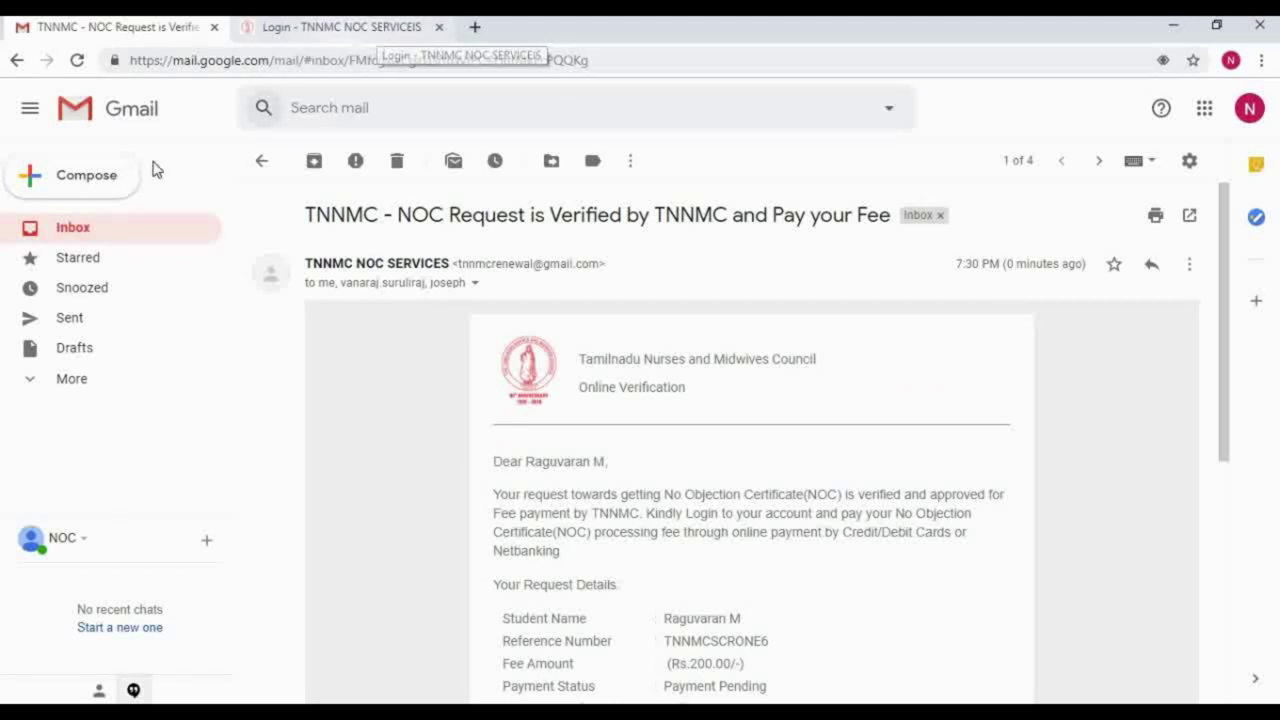
click(366, 30)
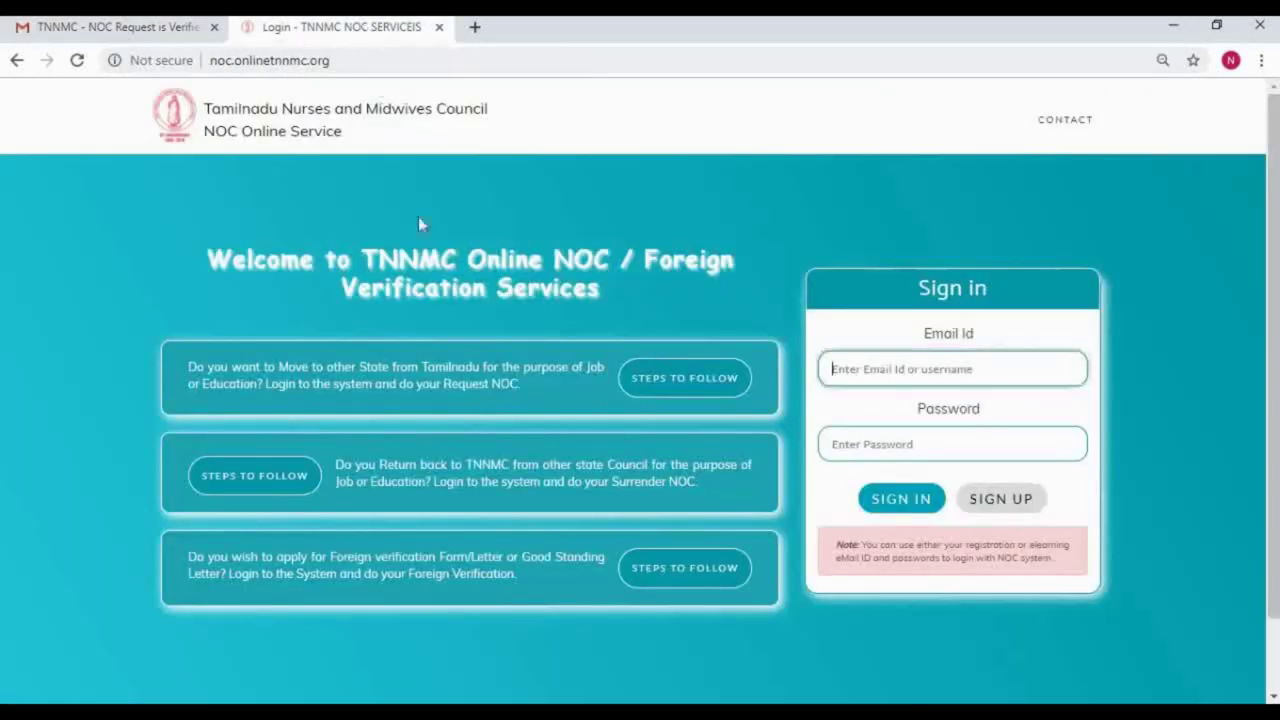
Sign in with the suggested applicant e-mail and the account password, dismissing Chrome's save-password prompt
click(885, 369)
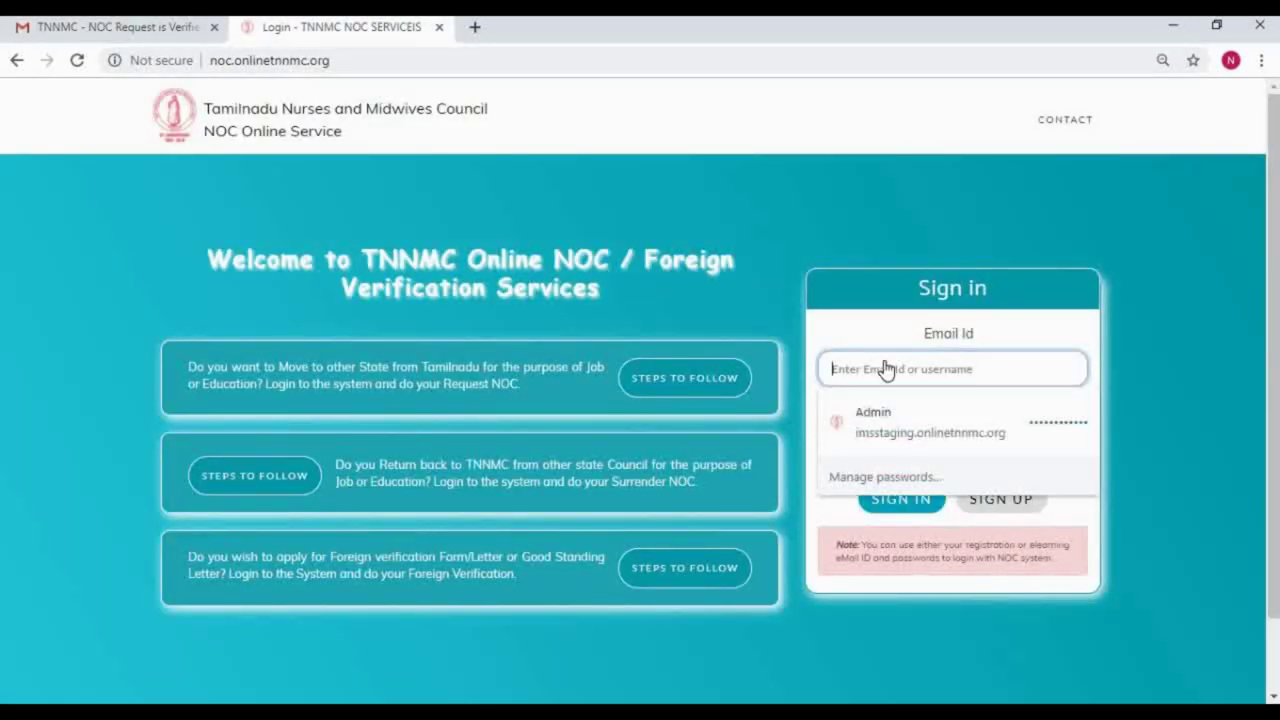
text(noccan)
key(Down)
key(Return)
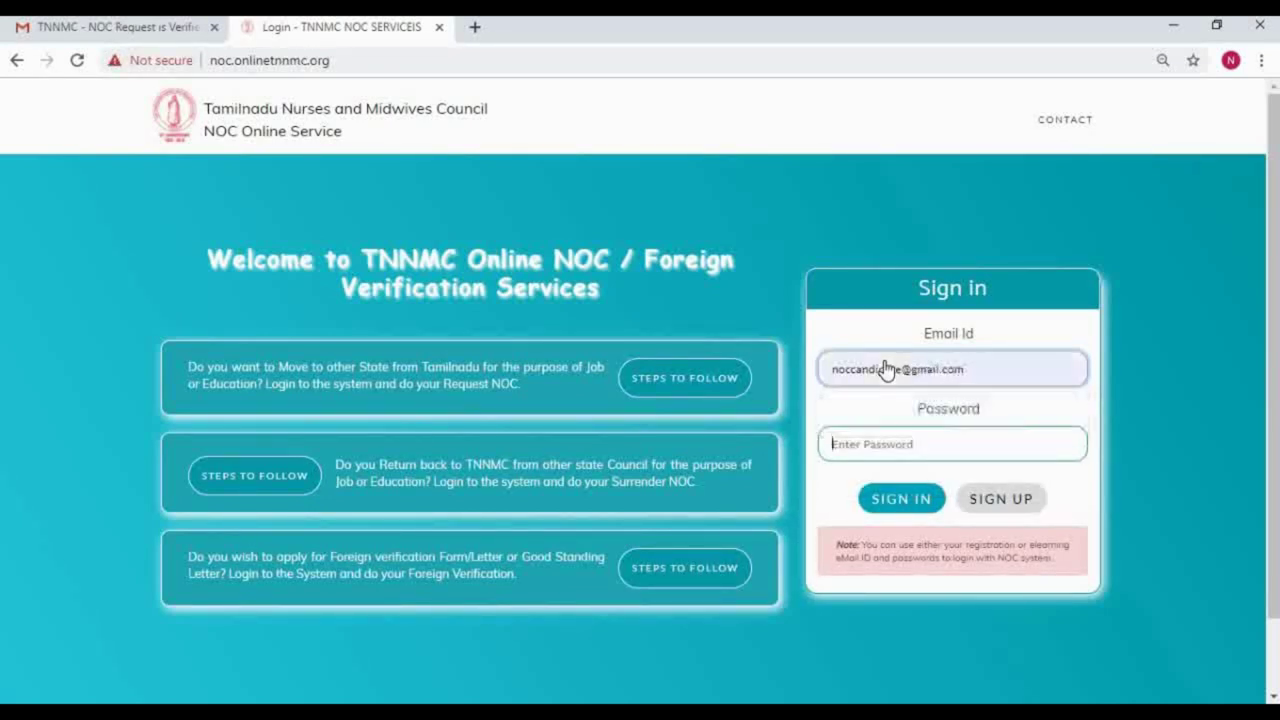
key(Tab)
text(••)
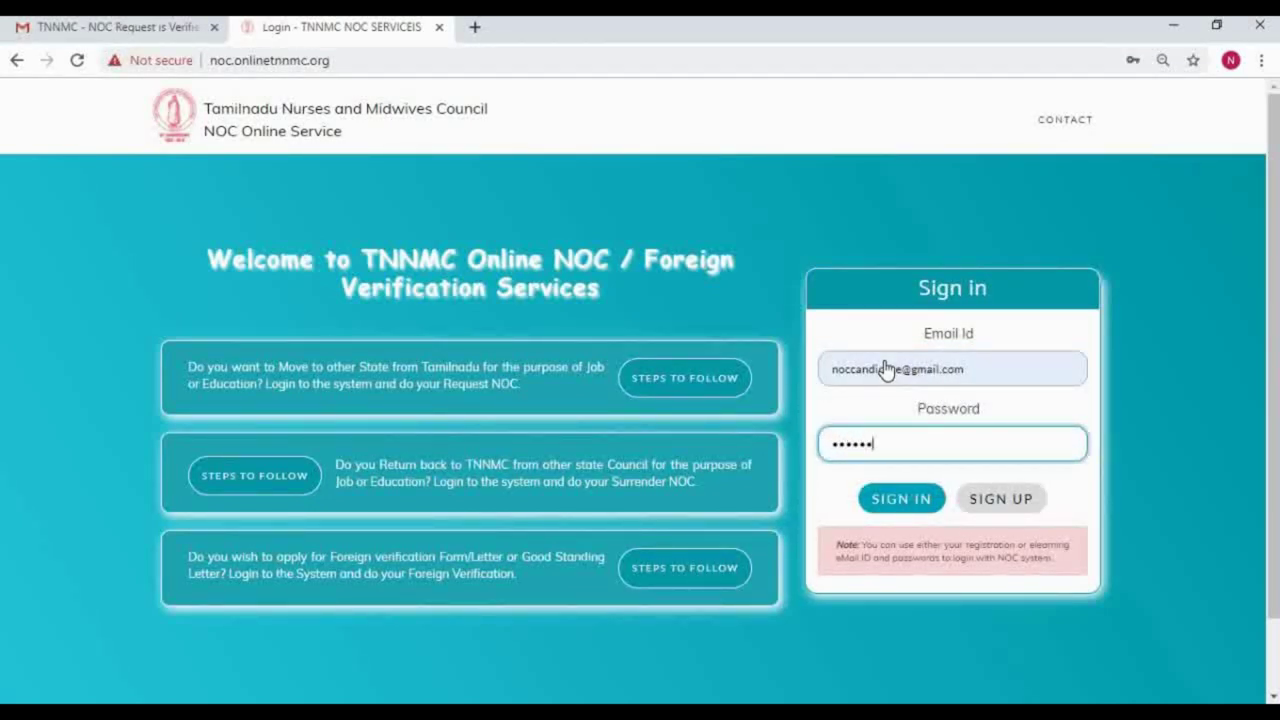
click(905, 498)
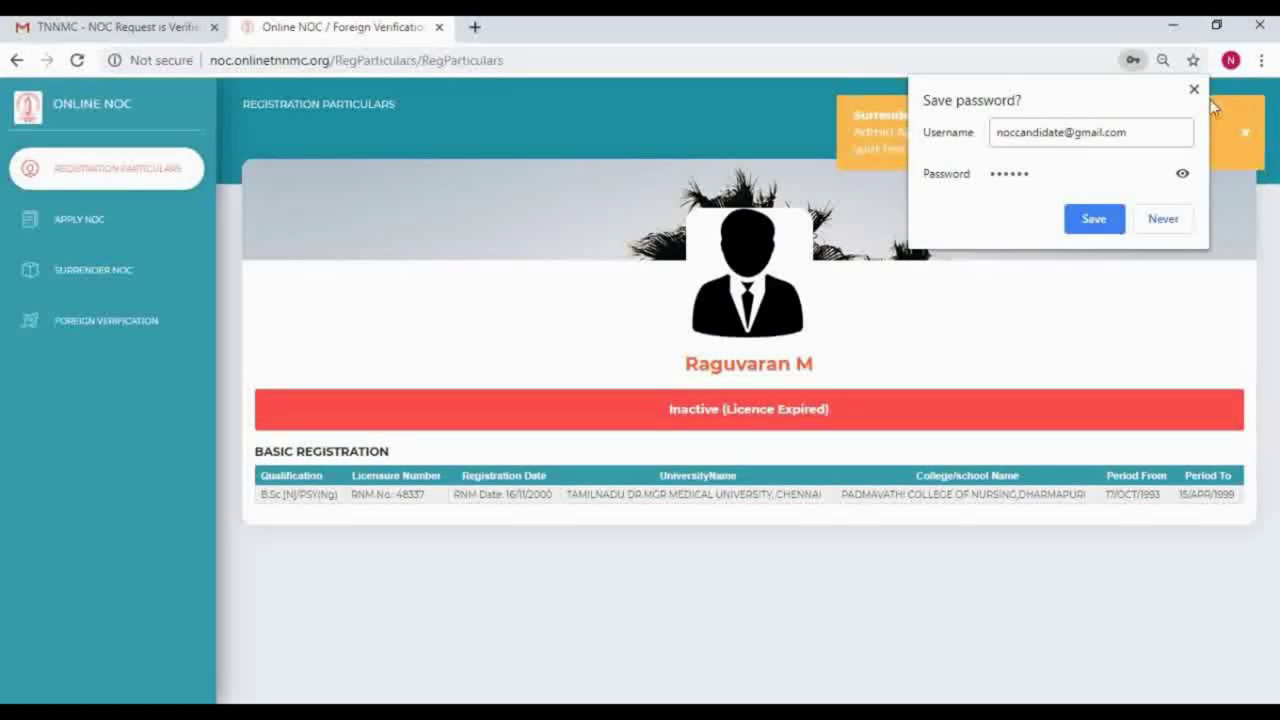
click(1193, 90)
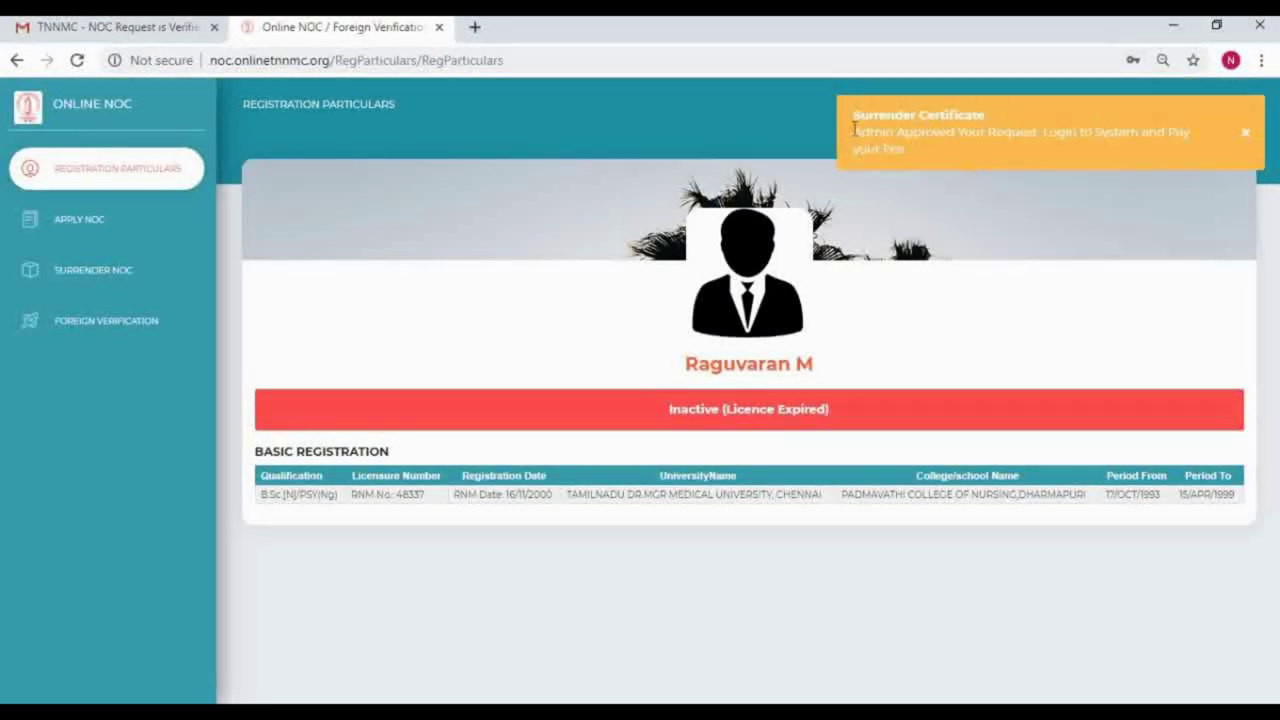
drag(855, 130, 908, 150)
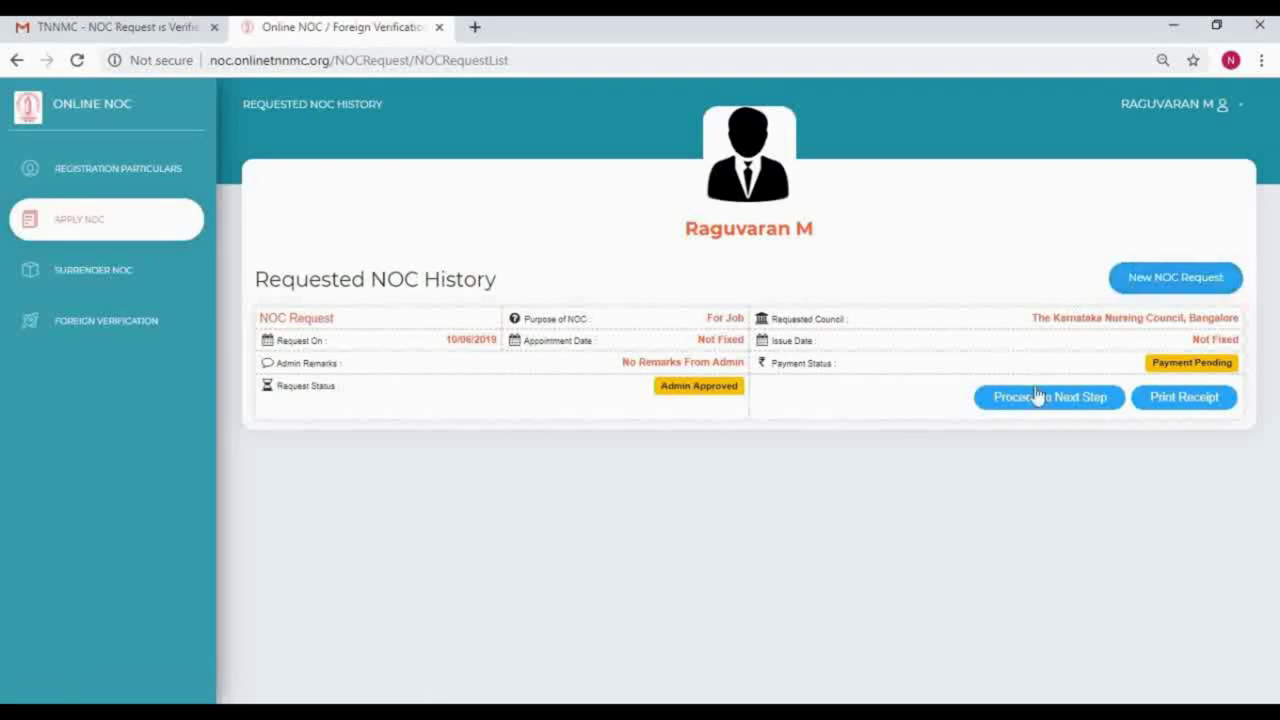
Continue the Admin Approved request, accept the declaration and apply for the request NOC
drag(656, 390, 740, 392)
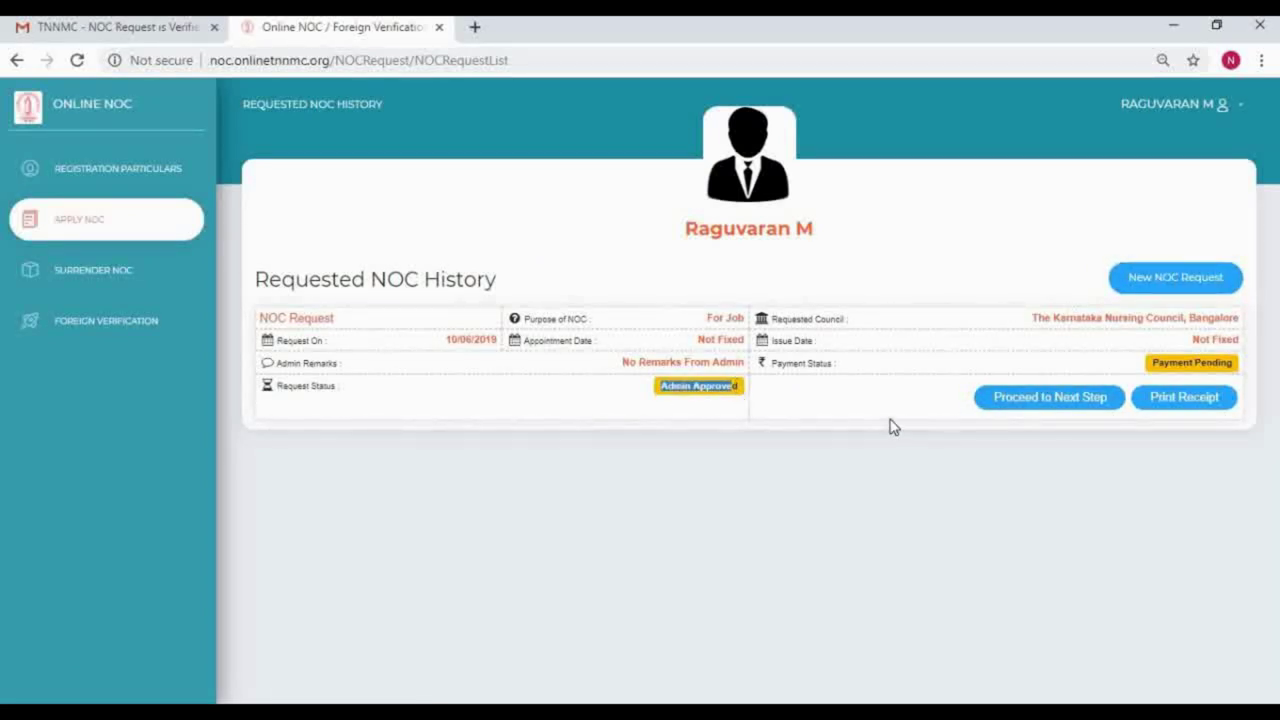
click(1045, 408)
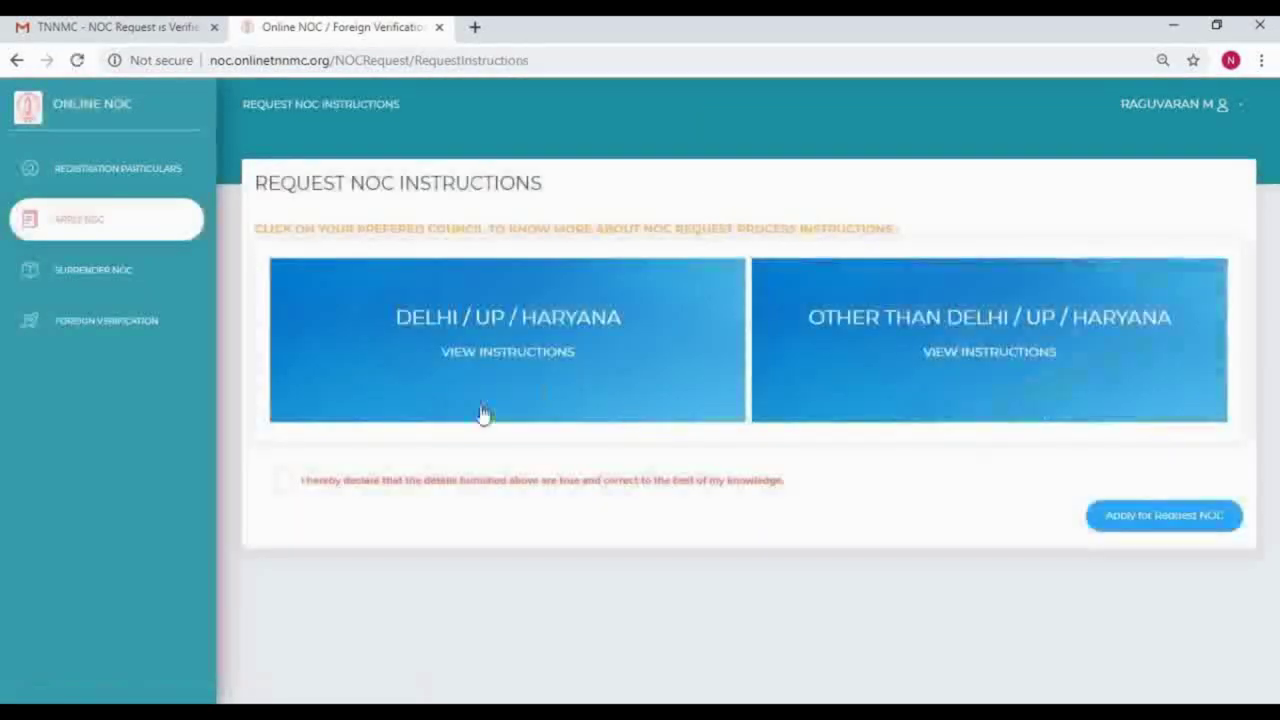
click(282, 482)
click(1162, 522)
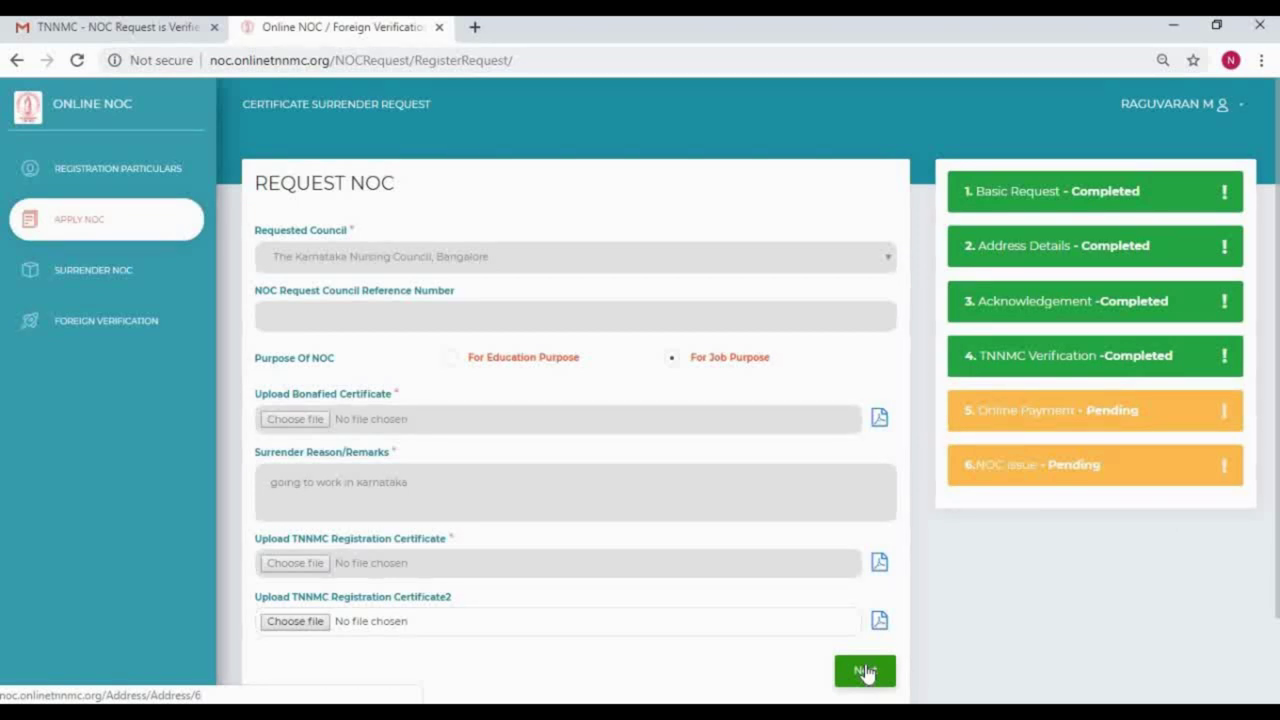
drag(980, 356, 1097, 356)
click(1149, 414)
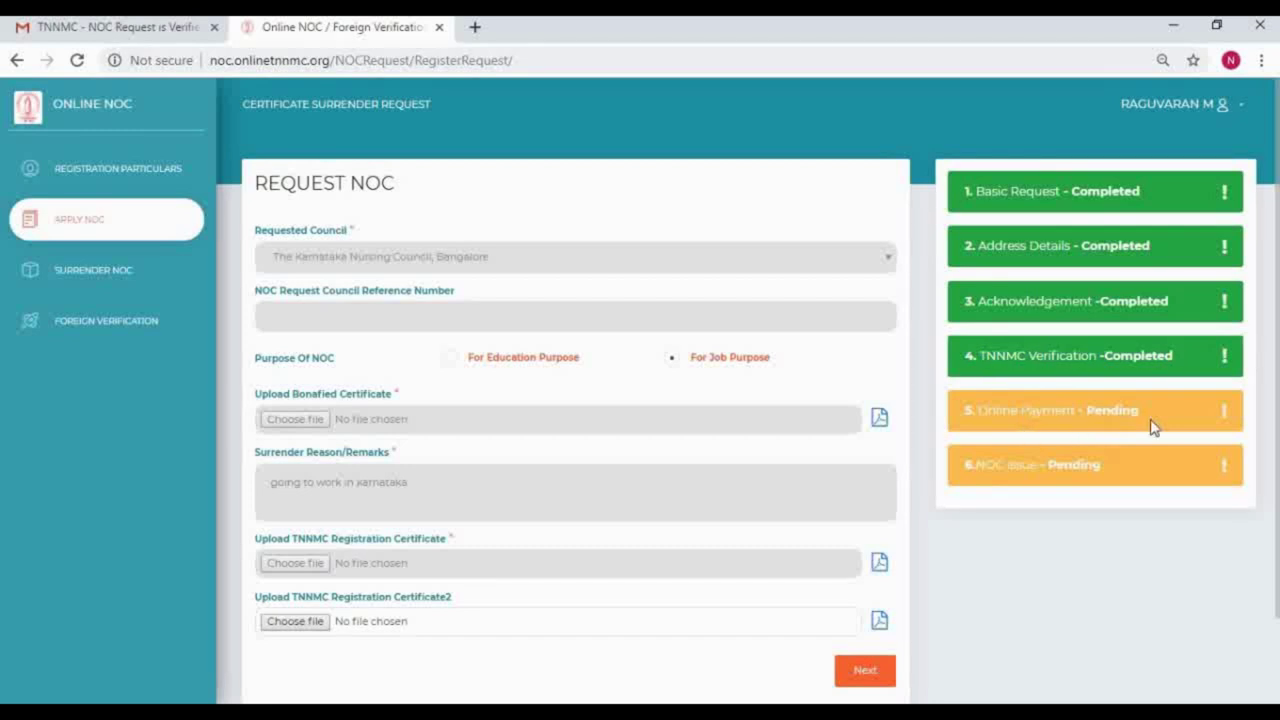
click(865, 670)
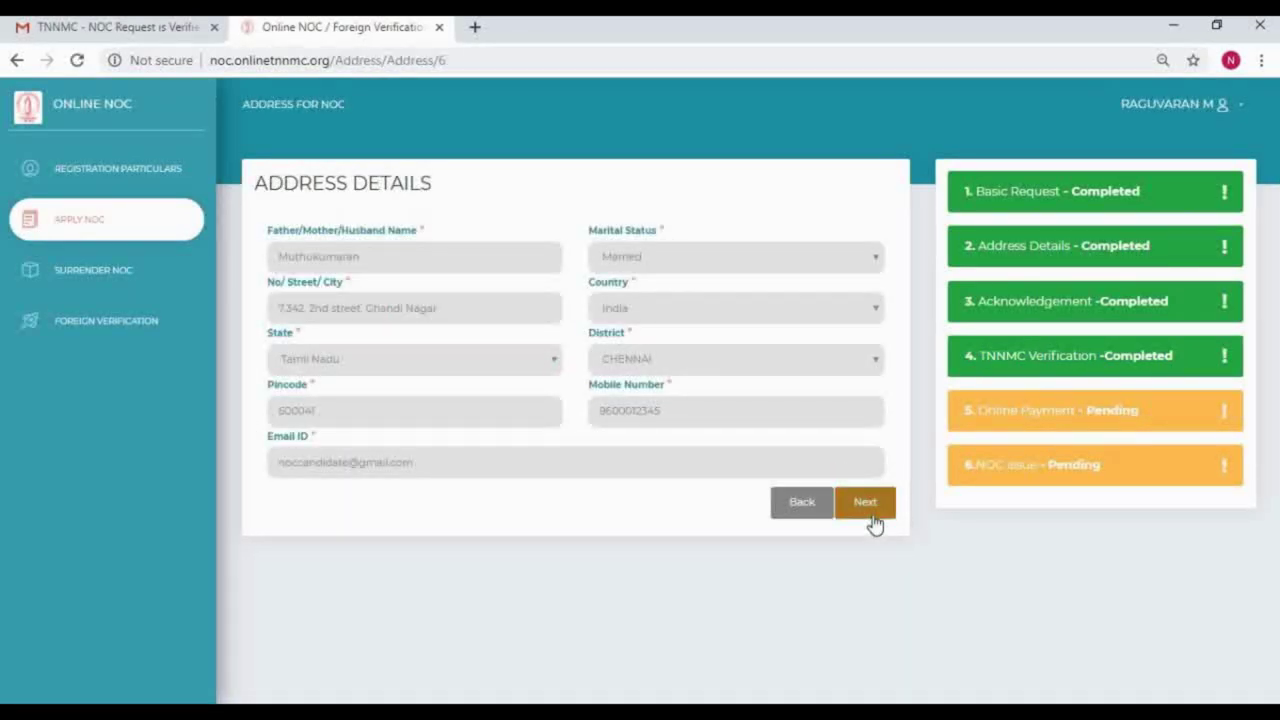
Review the uploaded Bonafied and registration certificate PDFs, then continue past the address details form
click(806, 516)
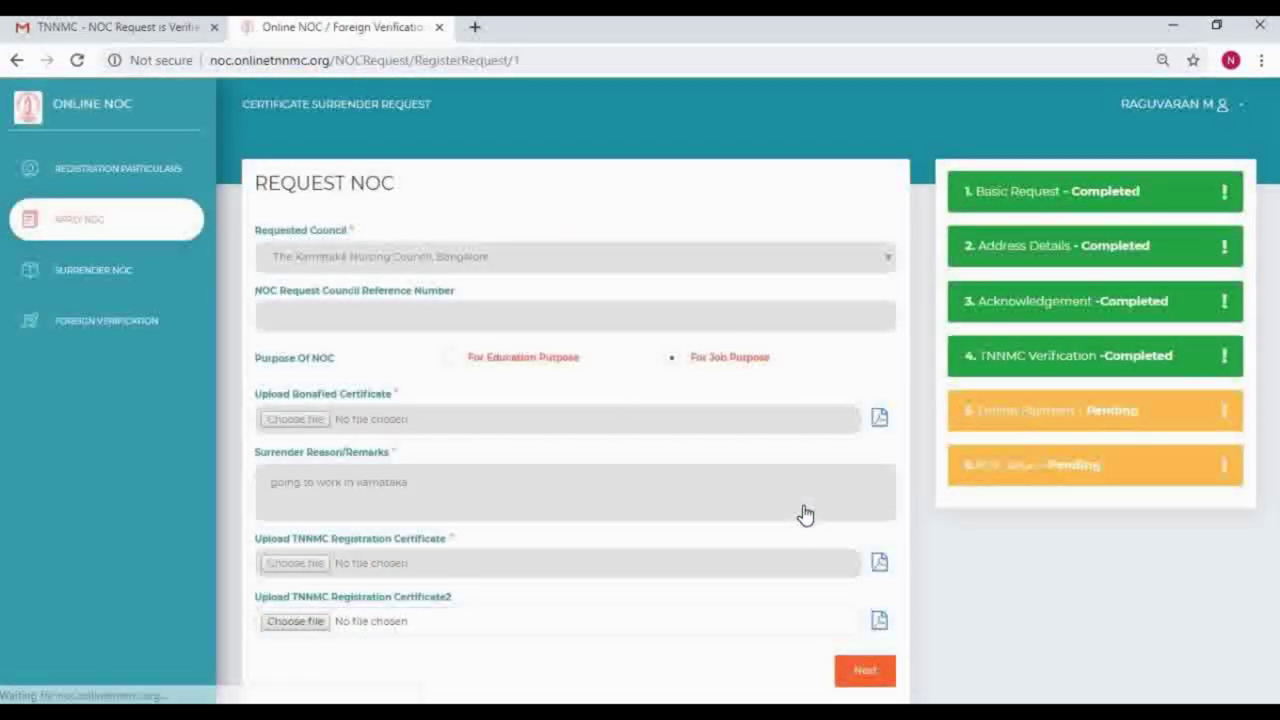
click(879, 417)
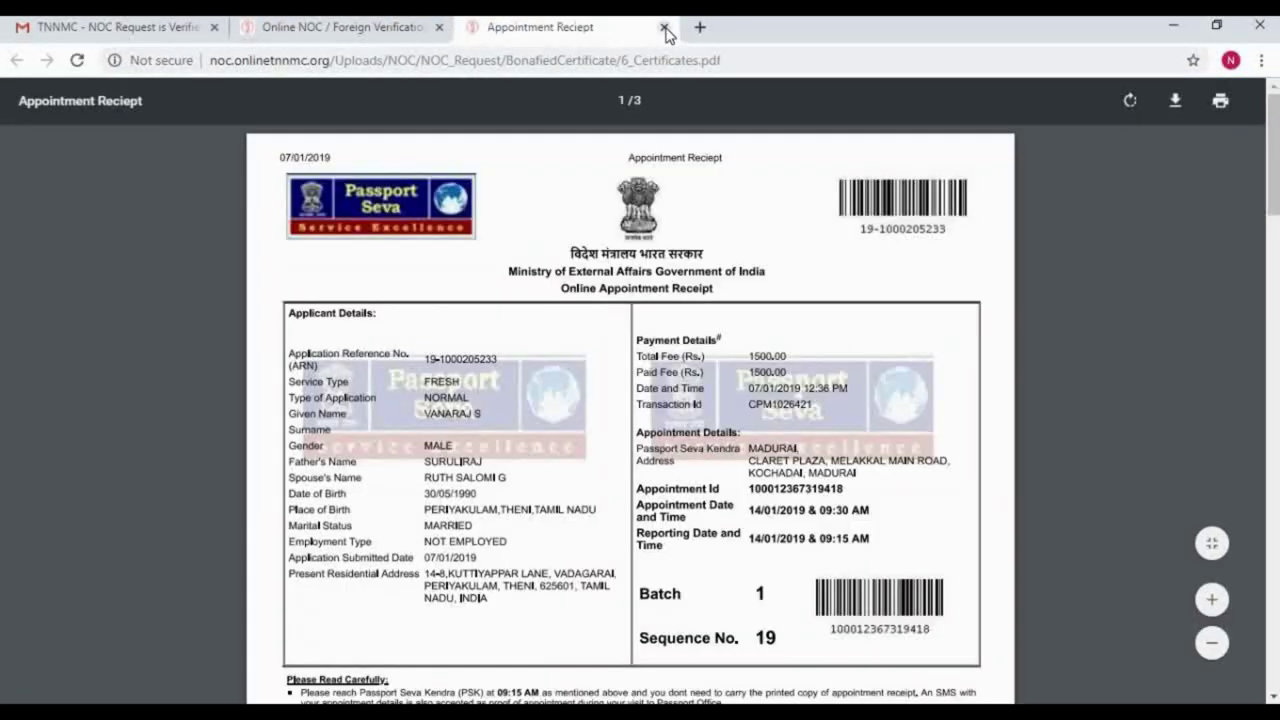
click(663, 28)
click(881, 624)
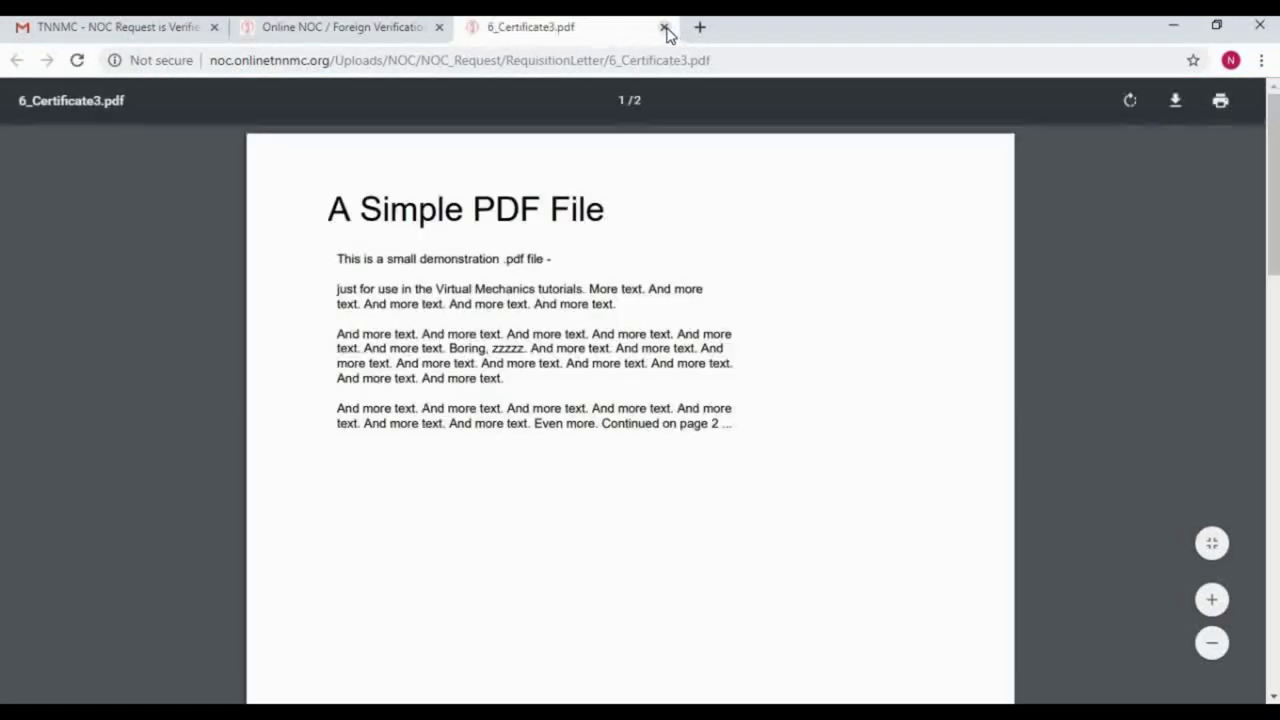
click(664, 28)
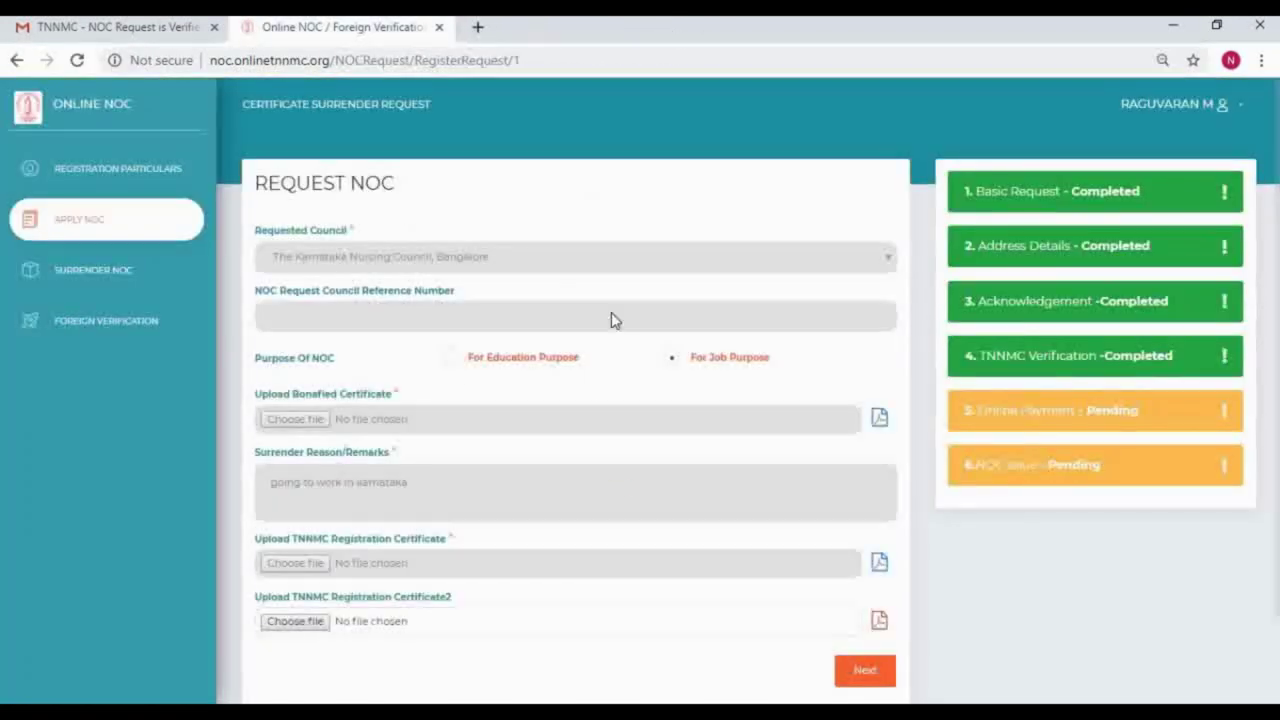
scroll(831, 575, down, 1)
click(866, 579)
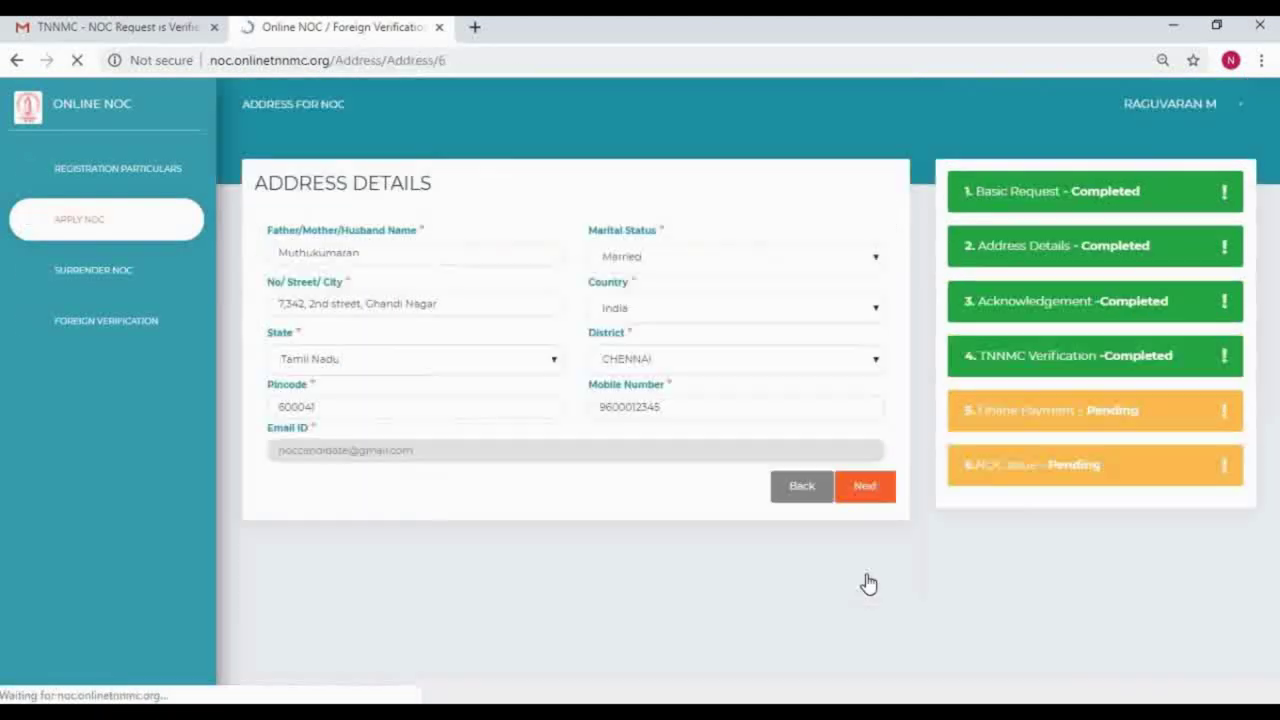
click(880, 513)
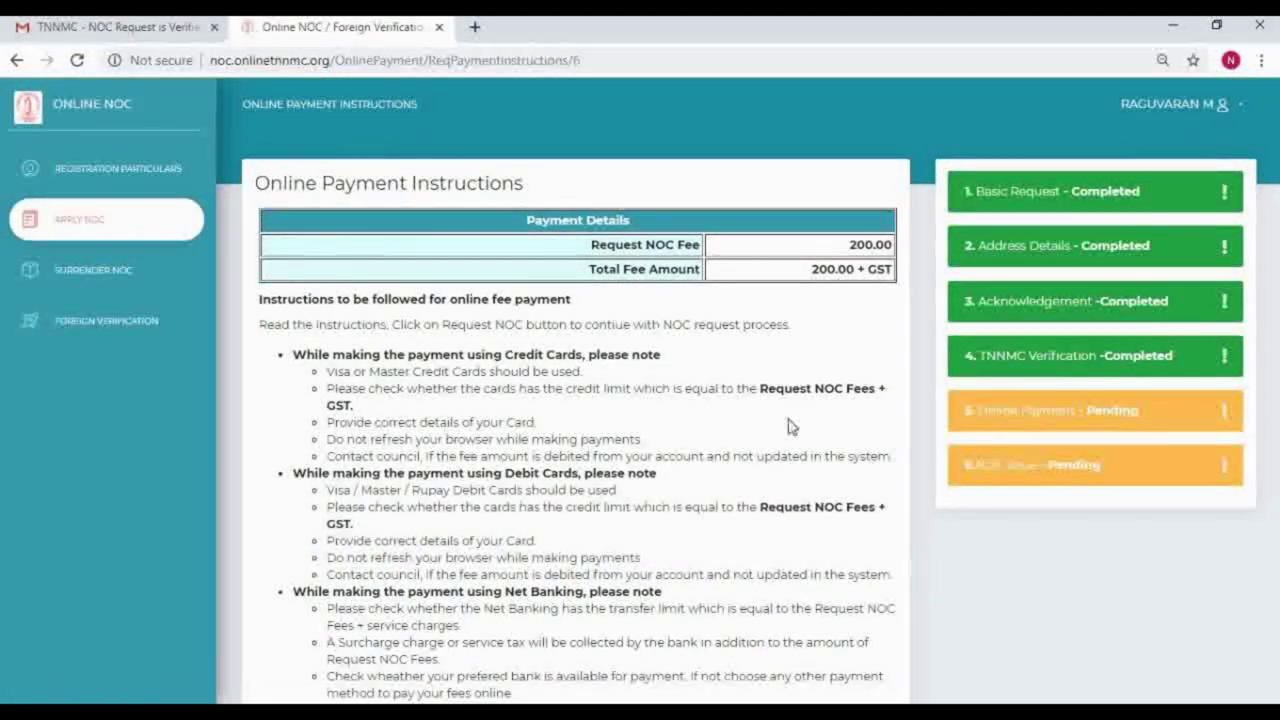
Check the 200.00 total fee in the payment instructions and continue to the BillDesk fee payment
drag(848, 245, 894, 246)
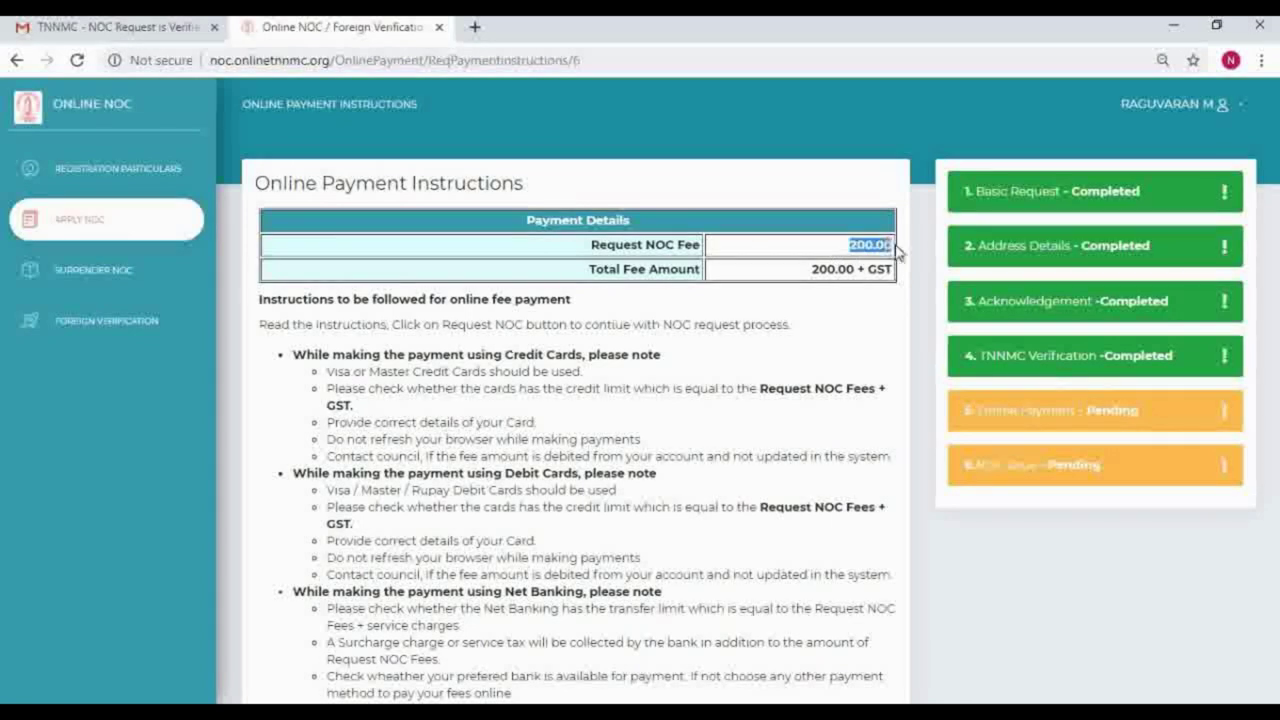
double_click(828, 269)
click(897, 282)
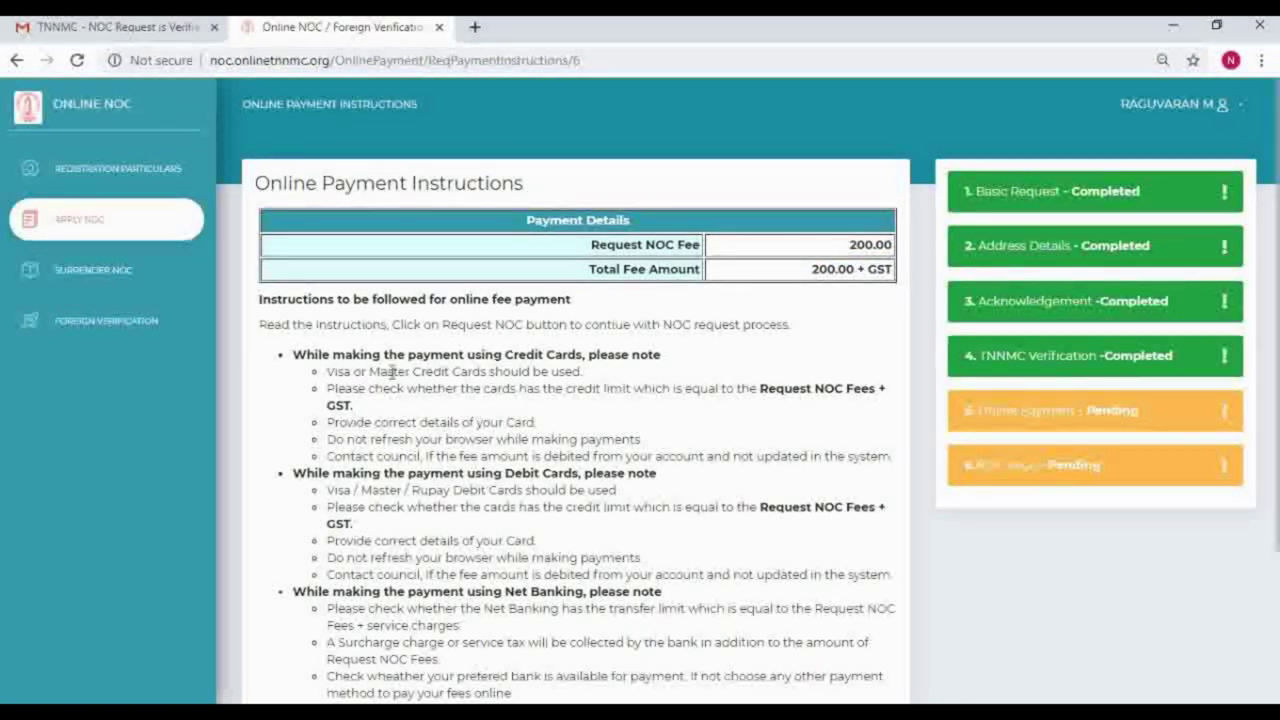
scroll(393, 371, down, 1)
drag(476, 270, 670, 285)
click(618, 485)
scroll(614, 491, down, 2)
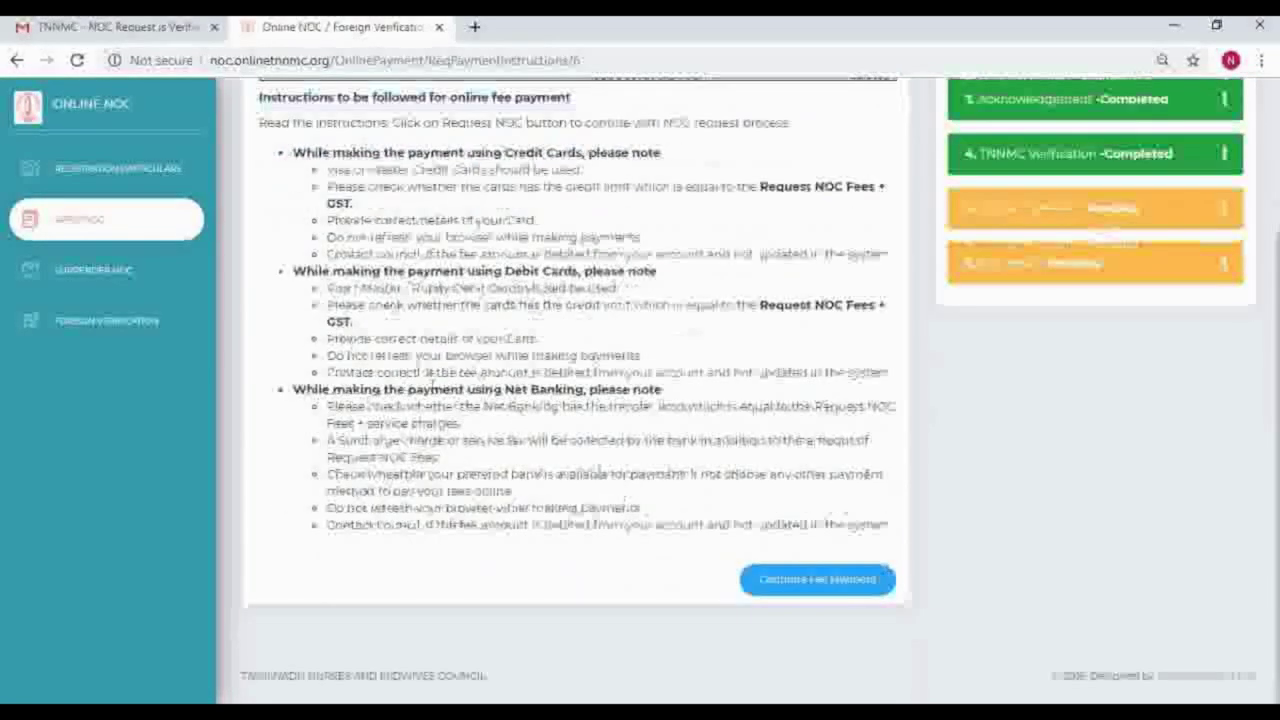
click(820, 580)
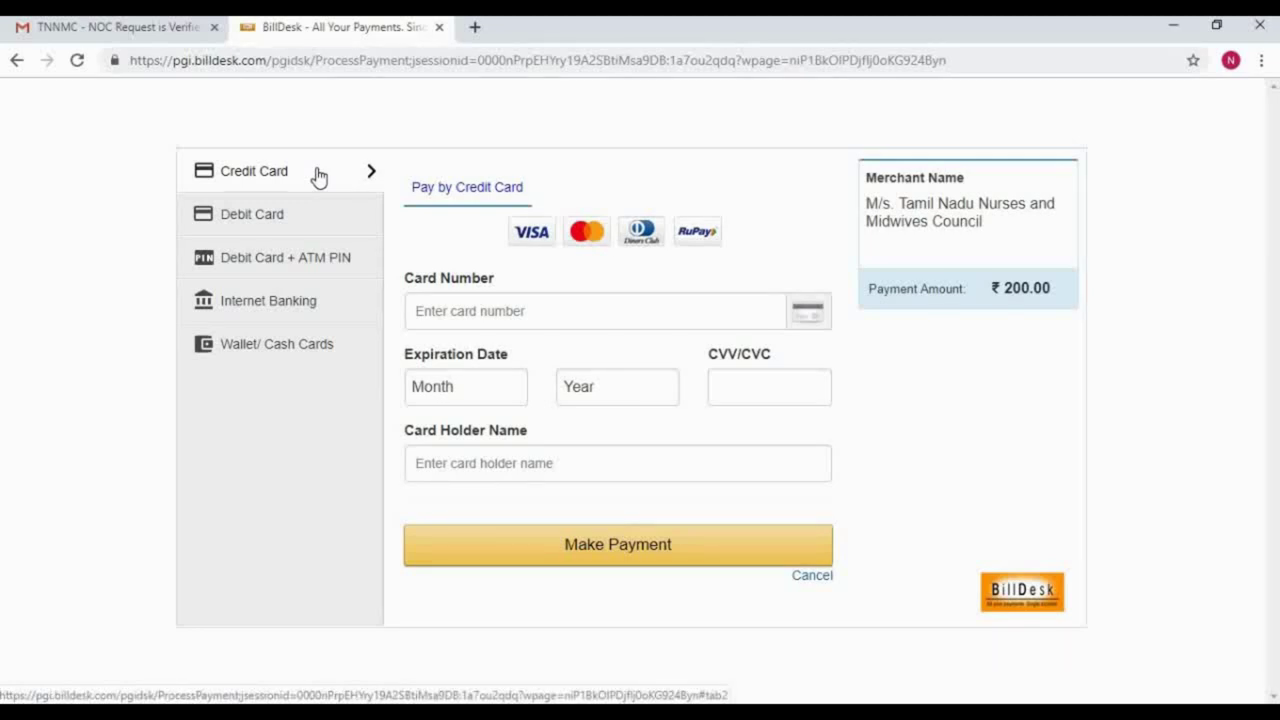
Pay the ₹200.00 NOC fee by internet banking with HDFC Bank
click(255, 222)
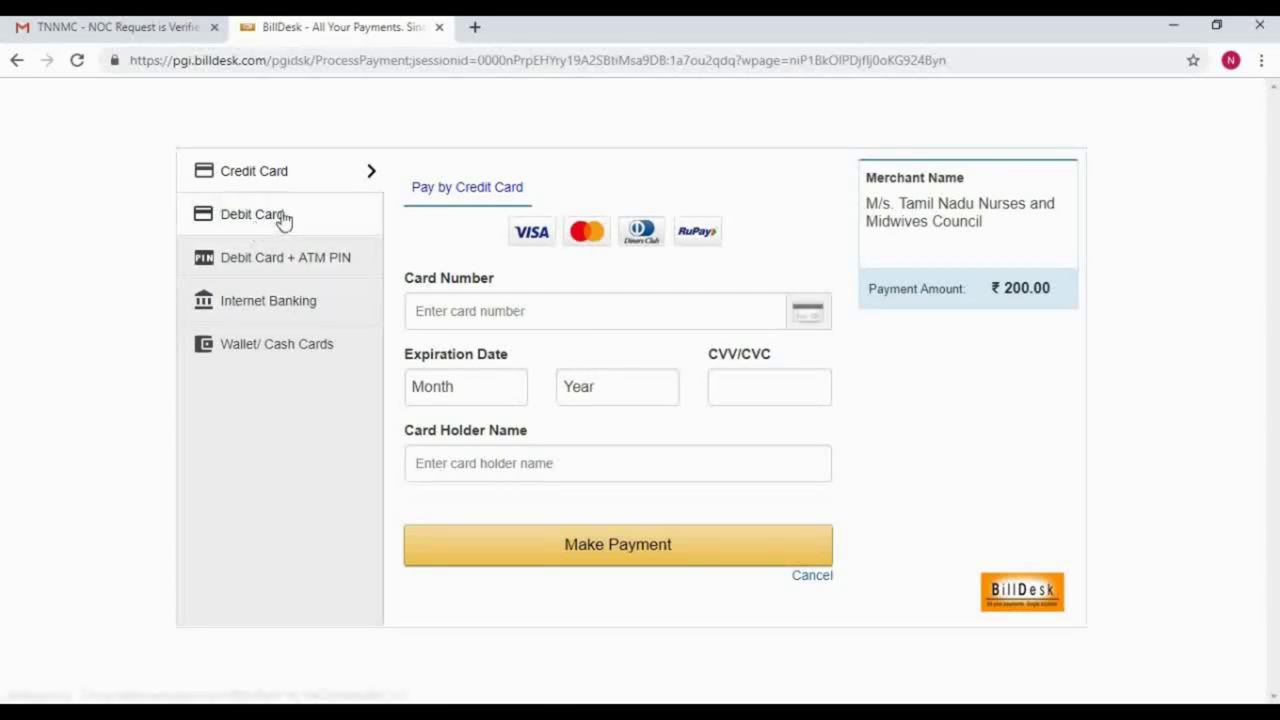
click(264, 313)
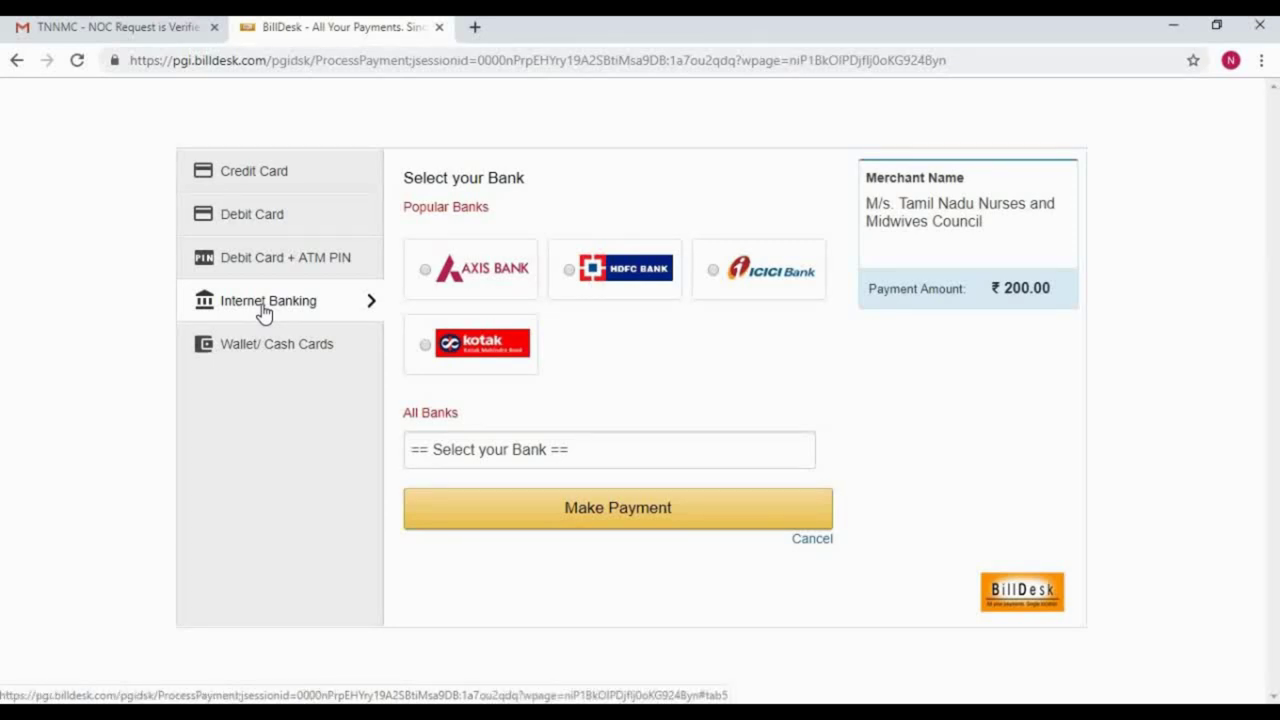
click(569, 270)
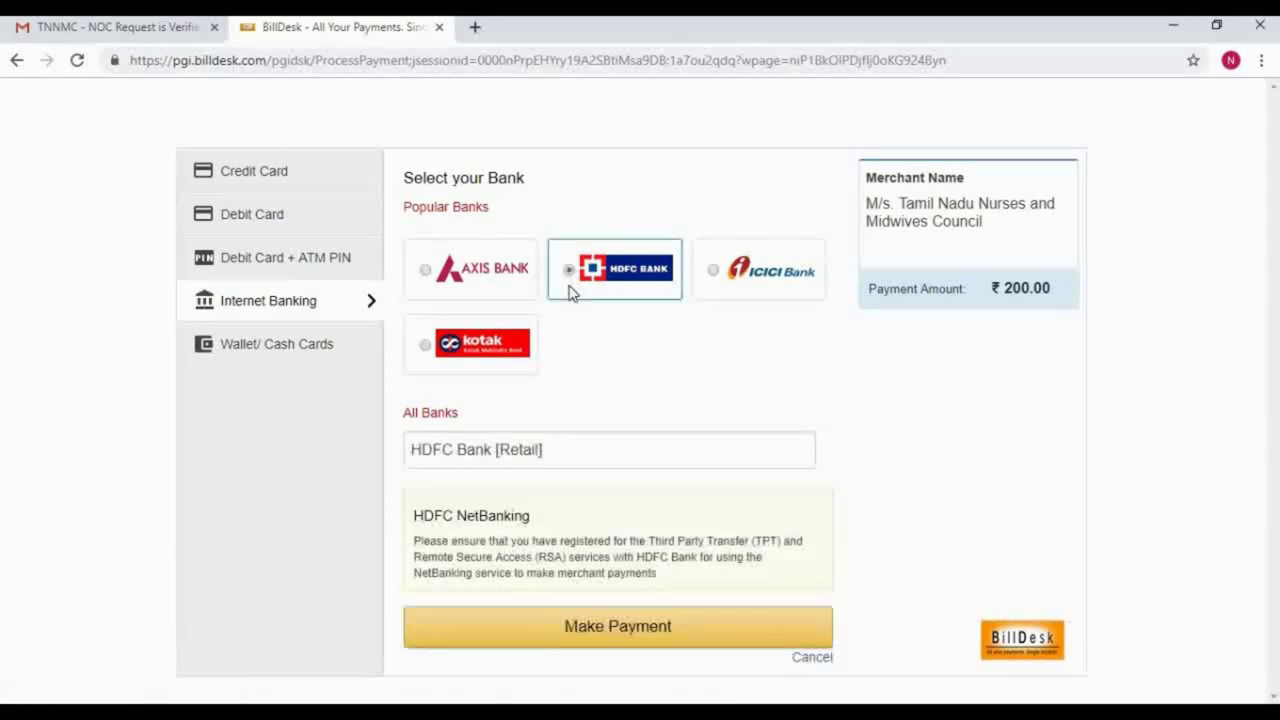
click(633, 637)
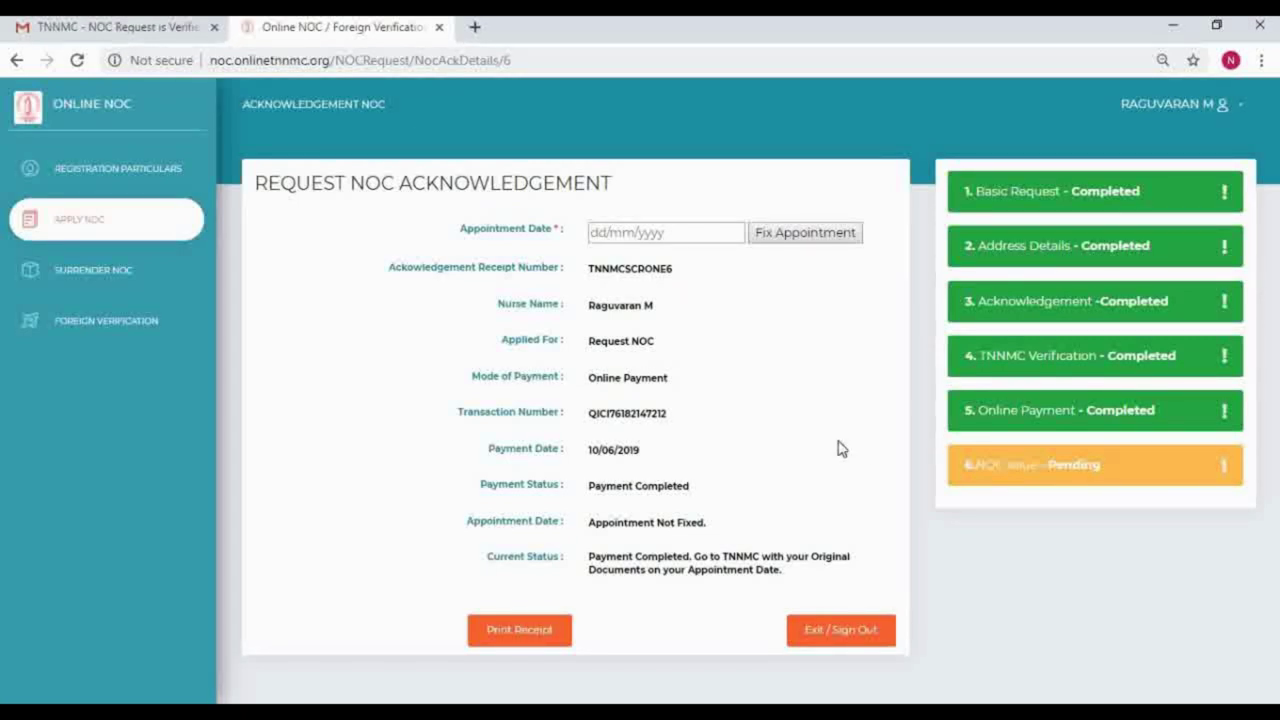
Pick 11/06/2019 in the appointment date calendar and fix the appointment
click(602, 230)
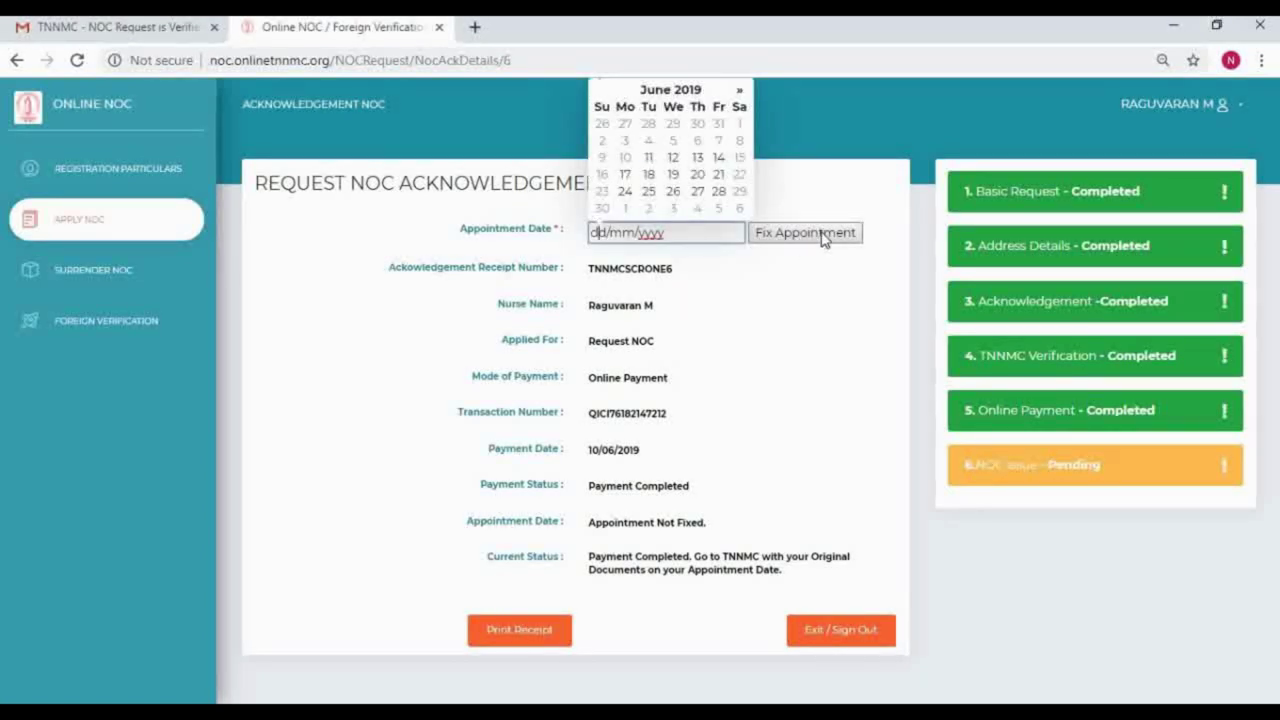
click(821, 234)
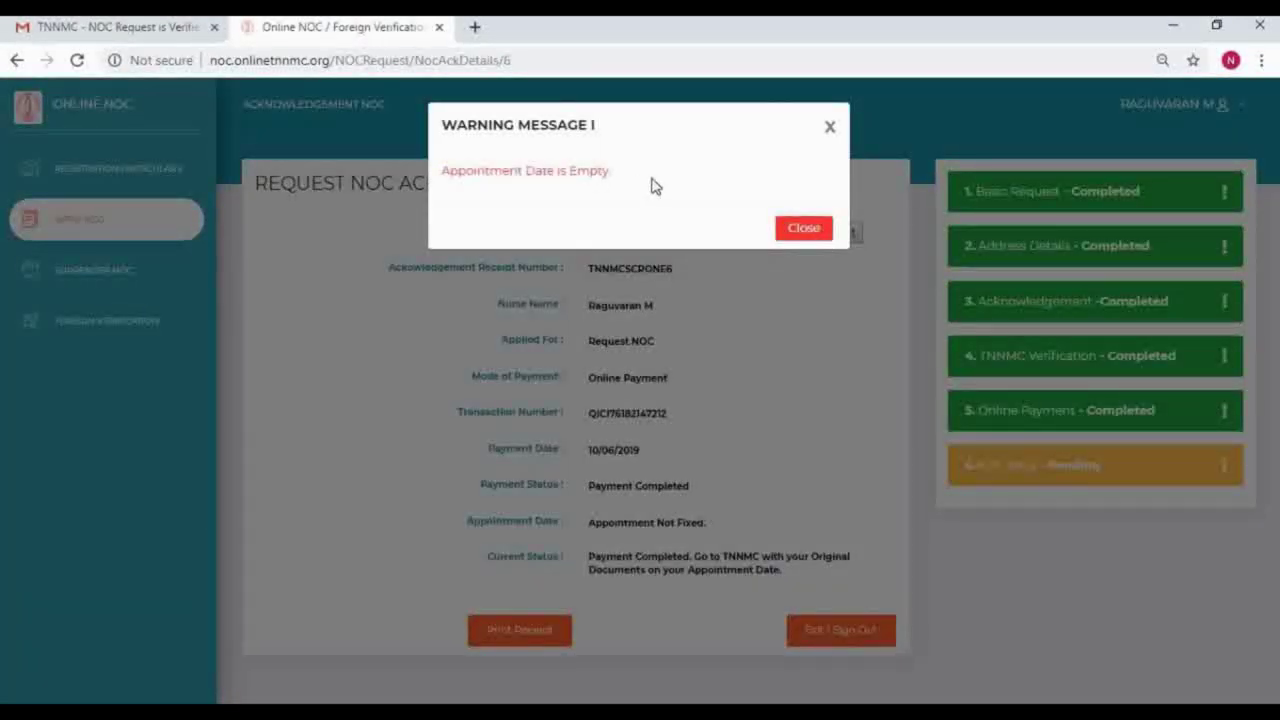
click(810, 231)
click(594, 231)
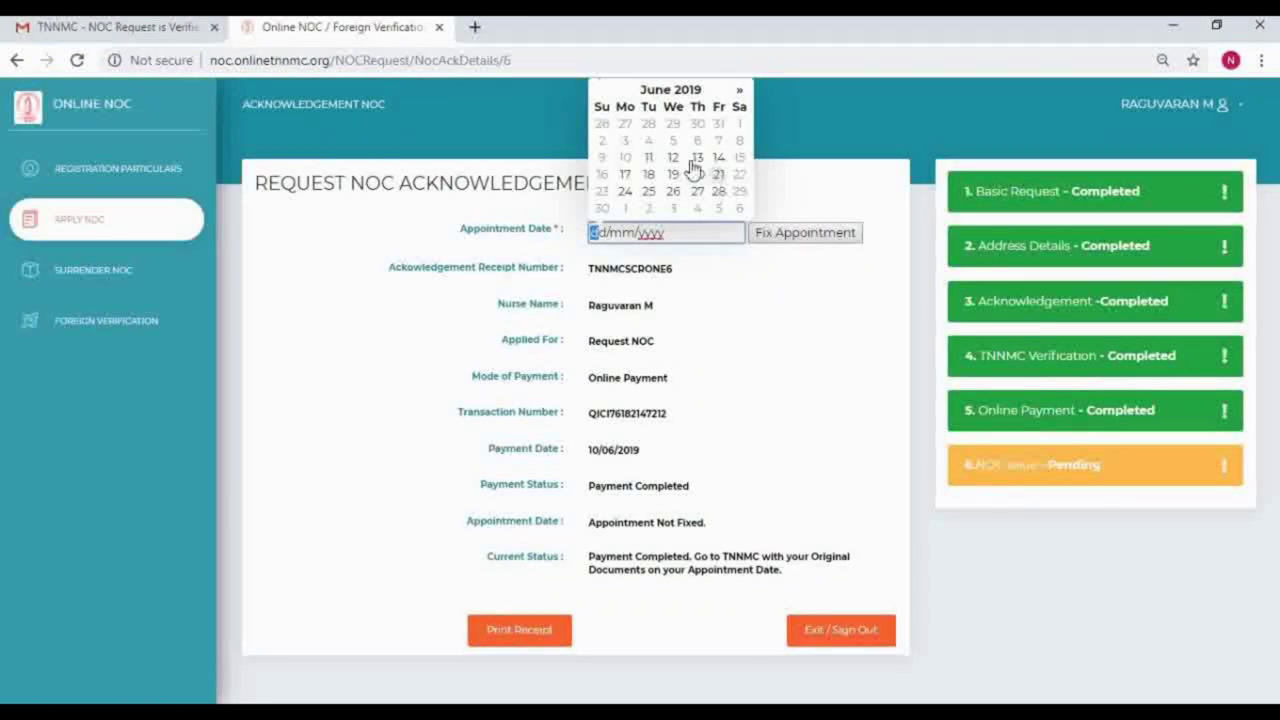
click(650, 160)
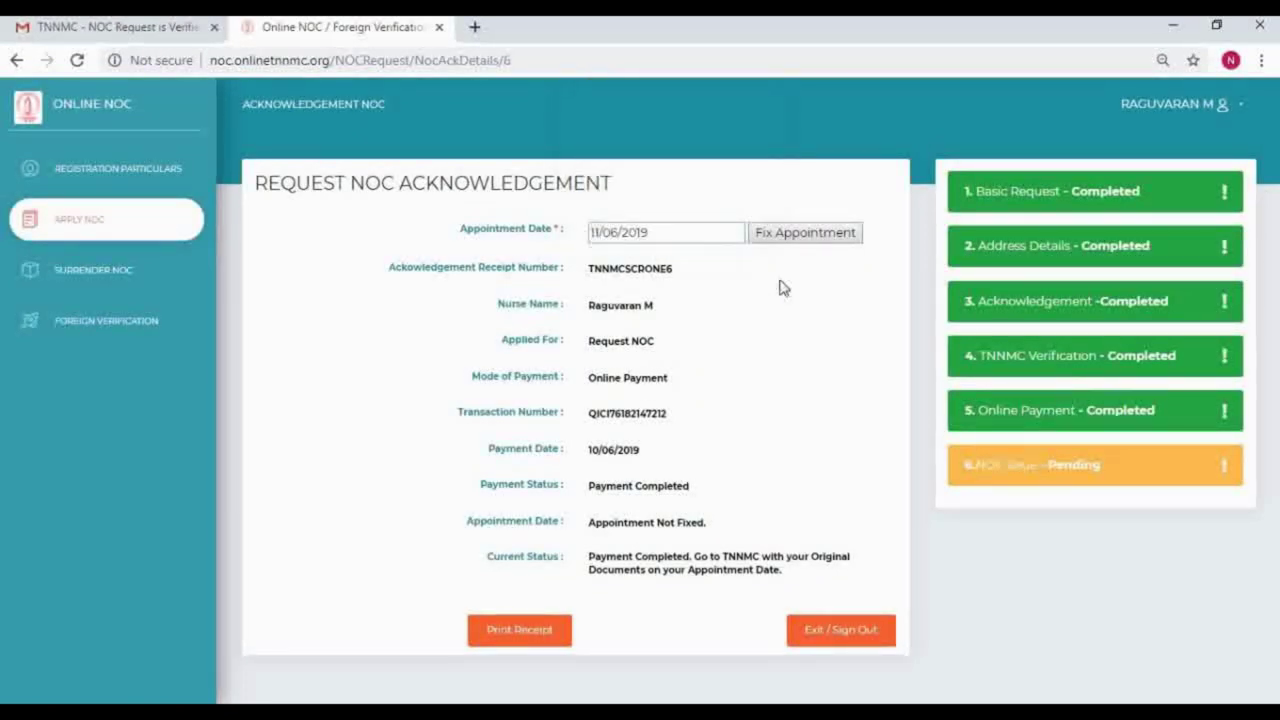
click(809, 238)
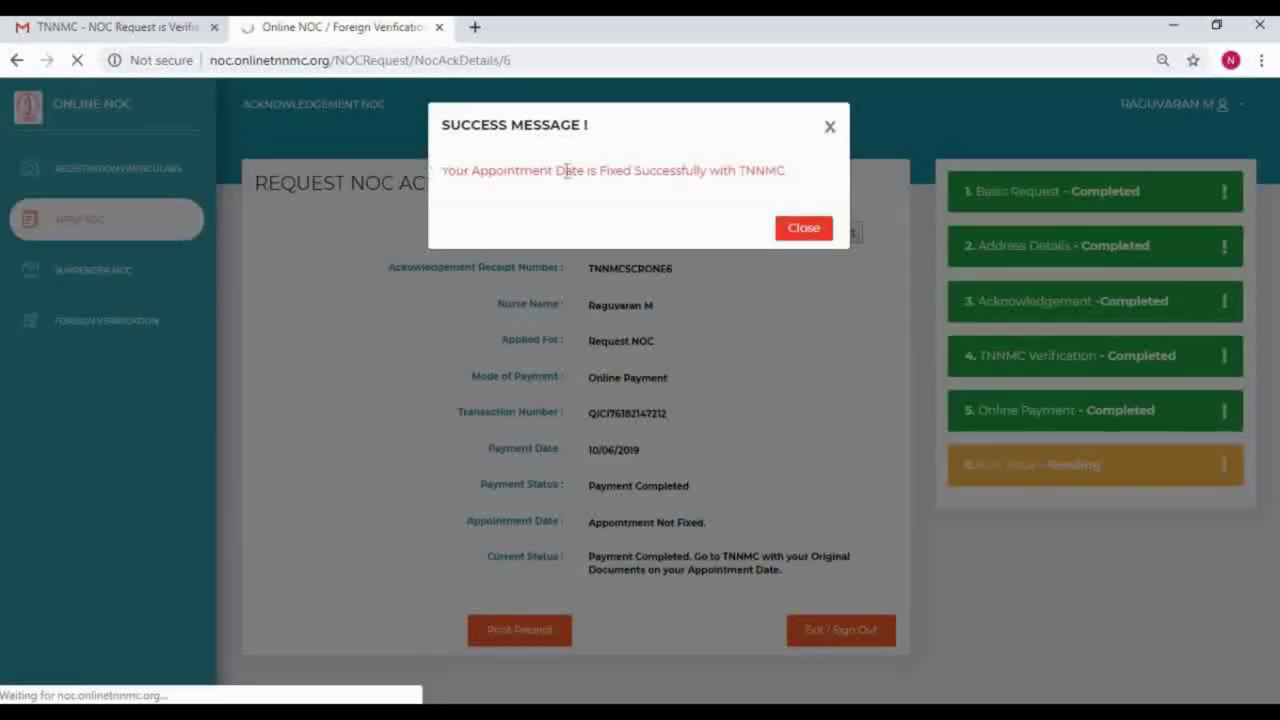
Review the acknowledgement's Payment Completed step, 11/06/2019 appointment date, current status and receipt number
drag(441, 170, 786, 171)
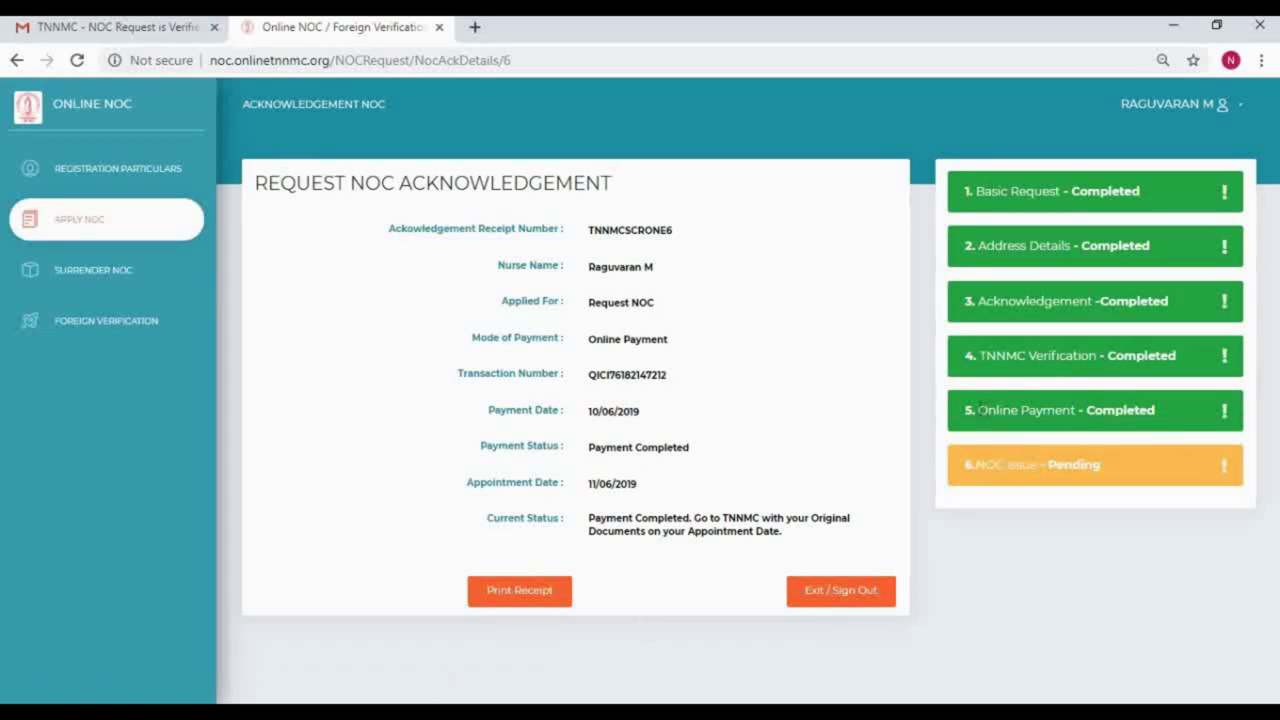
drag(1113, 405, 1170, 407)
click(574, 586)
drag(589, 486, 669, 491)
click(629, 534)
drag(593, 518, 791, 536)
click(613, 249)
drag(590, 229, 697, 238)
click(517, 598)
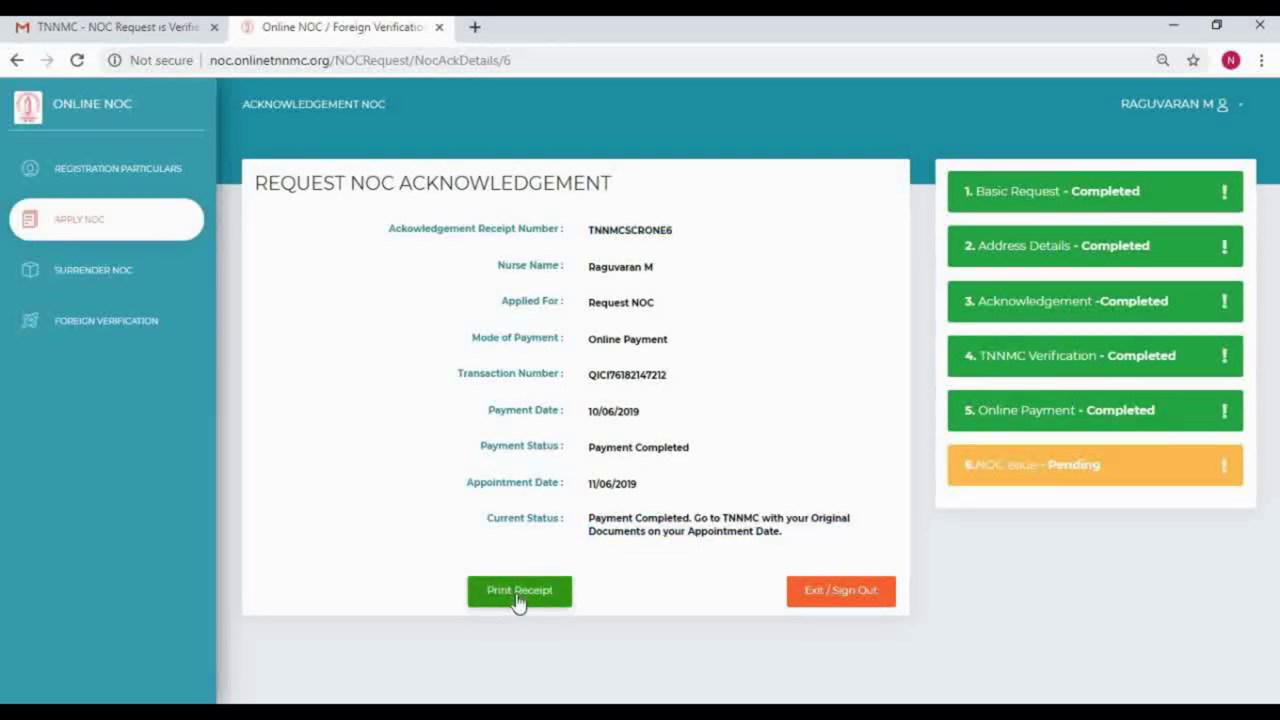
click(517, 595)
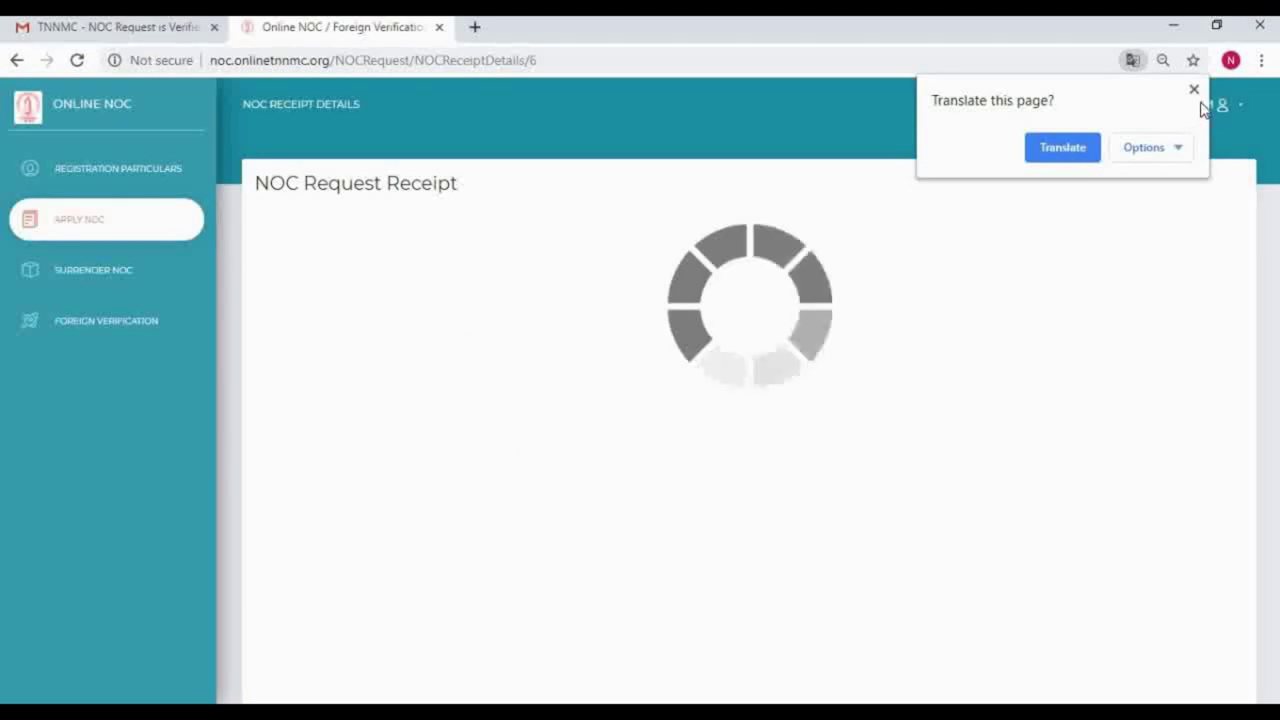
On the receipt PDF, check the fee amount, payment status, payment date and appointment date
click(617, 523)
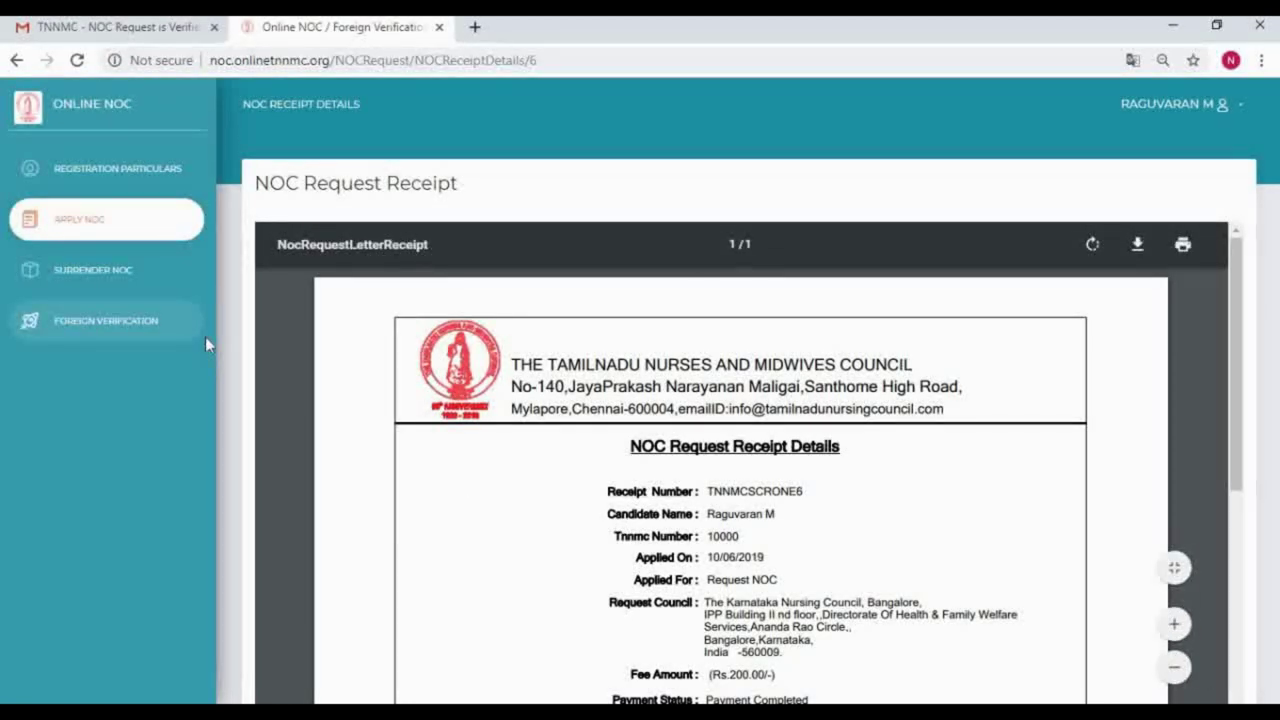
scroll(614, 518, down, 1)
scroll(614, 518, down, 3)
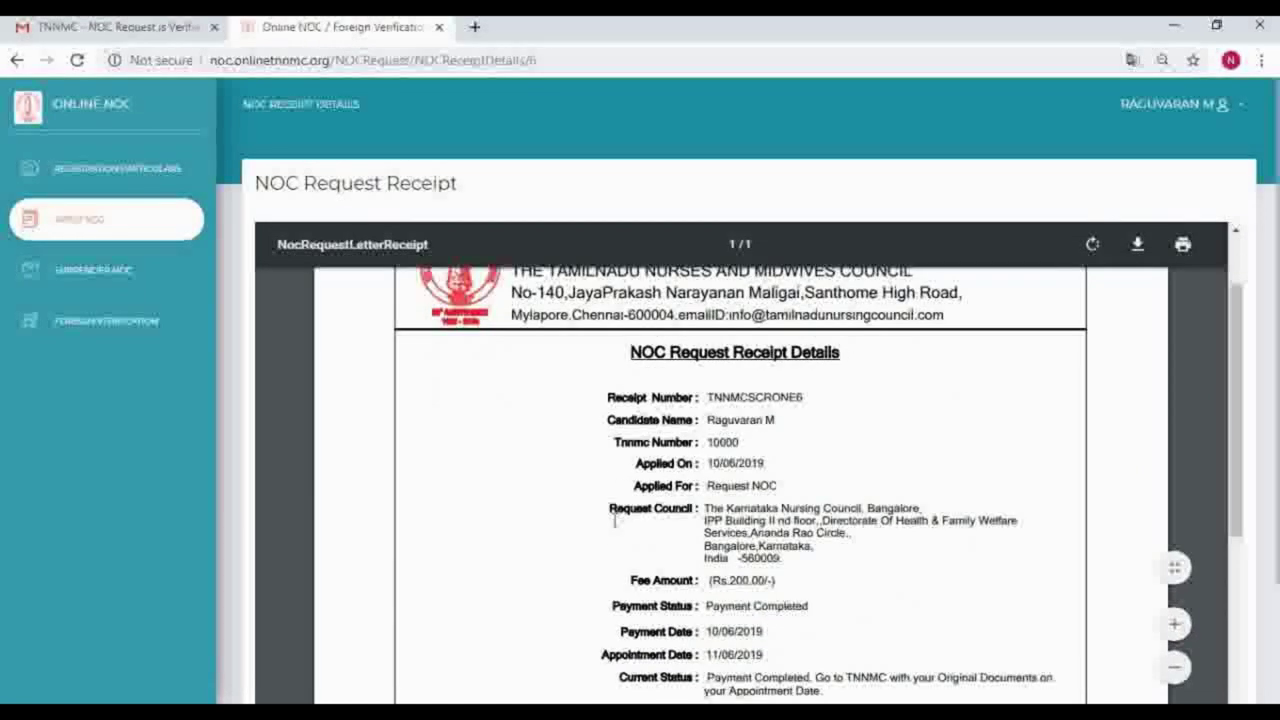
triple_click(783, 408)
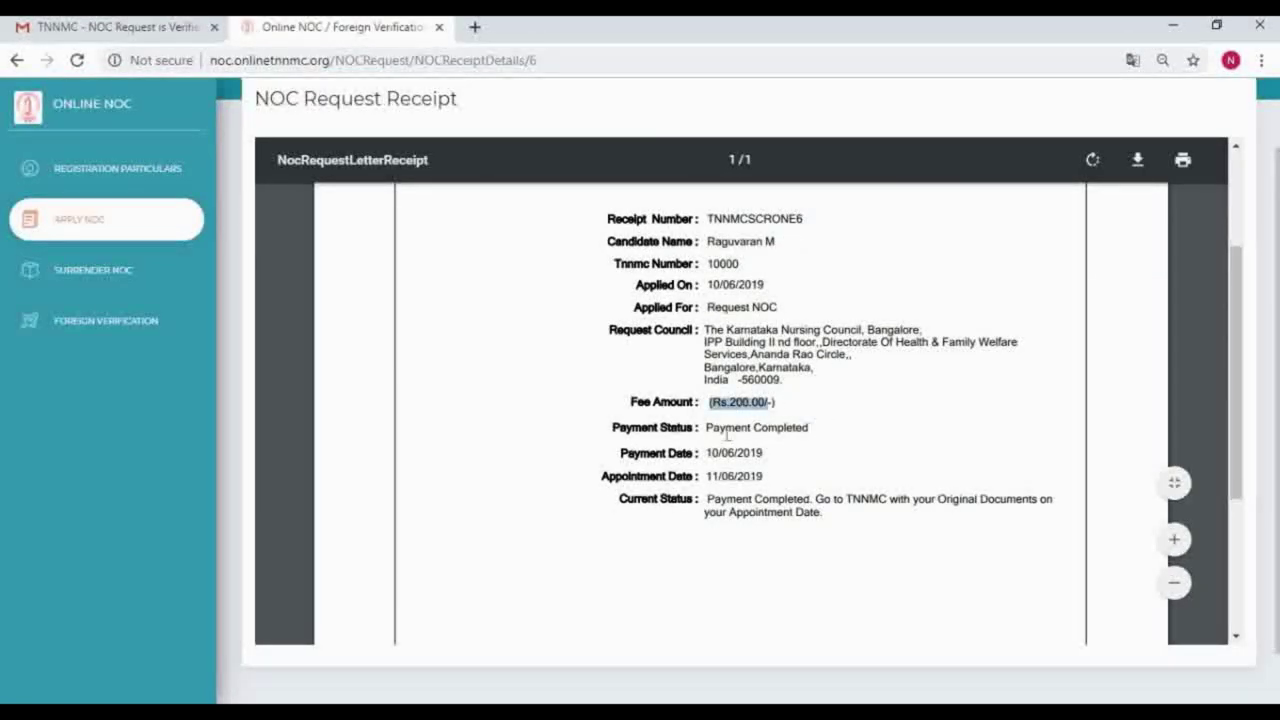
triple_click(731, 427)
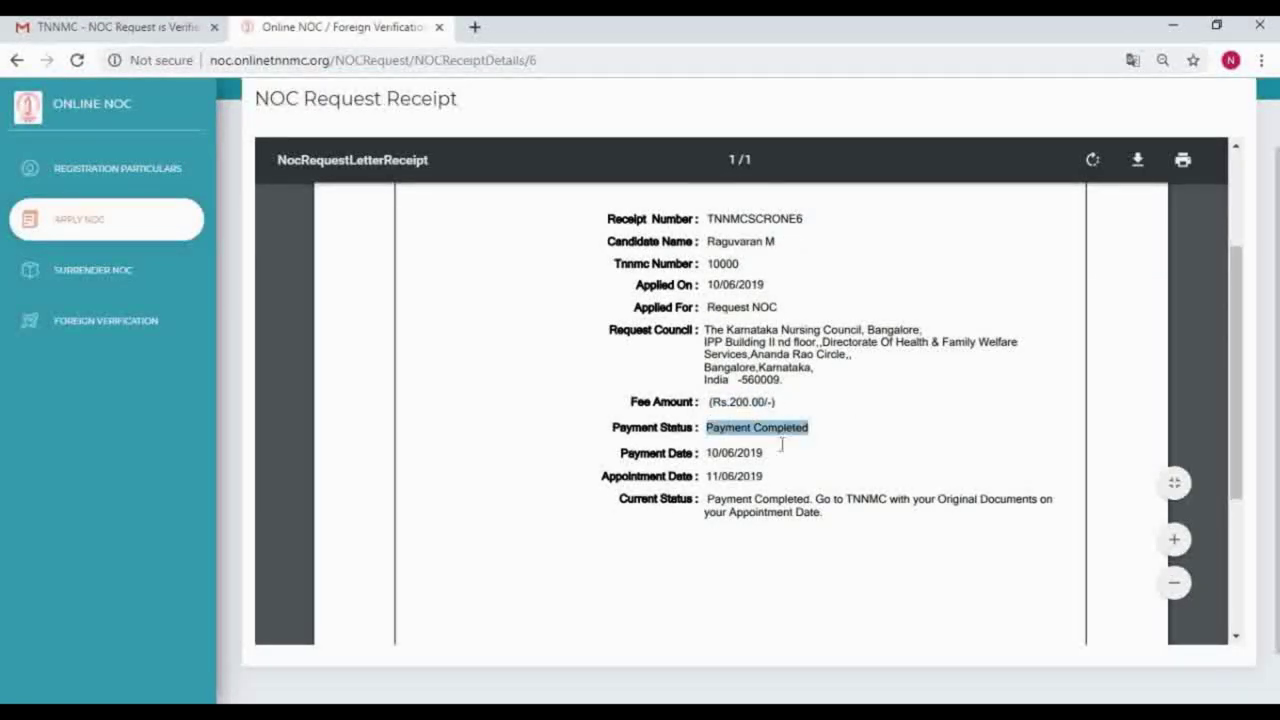
triple_click(737, 453)
drag(707, 478, 806, 486)
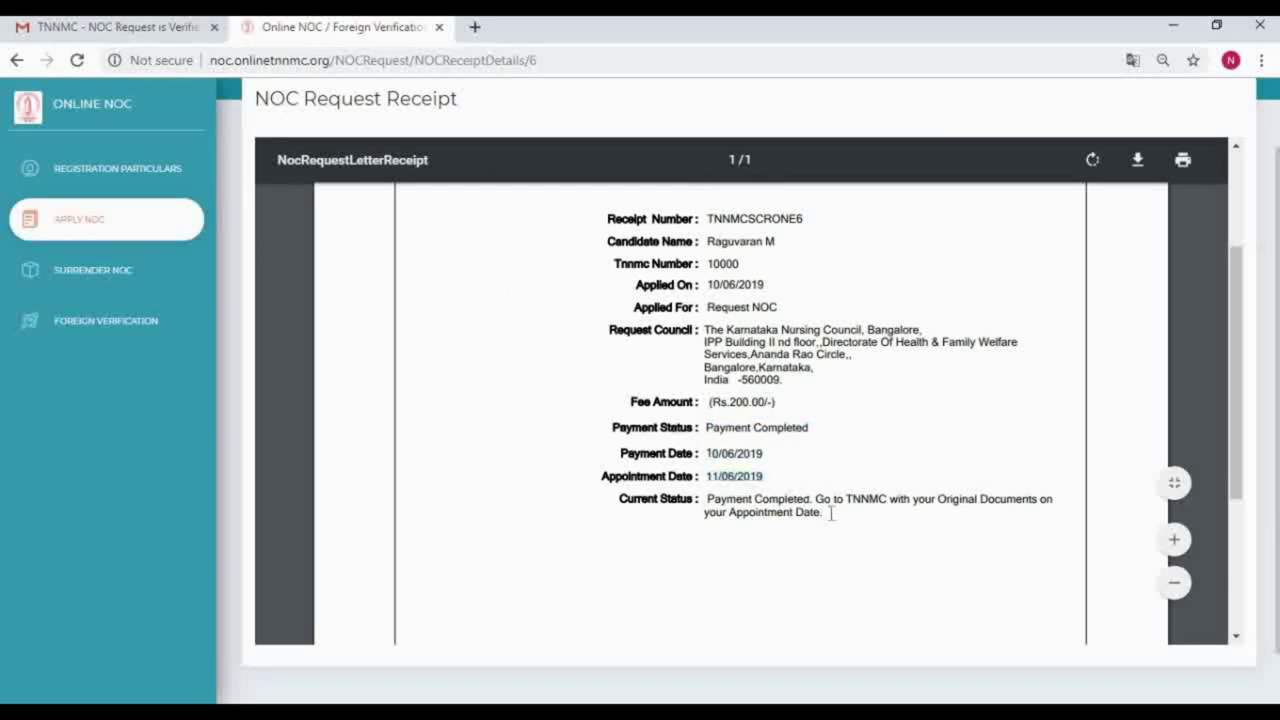
drag(713, 430, 817, 491)
click(817, 491)
Open the Requested NOC History showing Payment Completed, then switch to the Gmail mailbox
scroll(816, 485, up, 3)
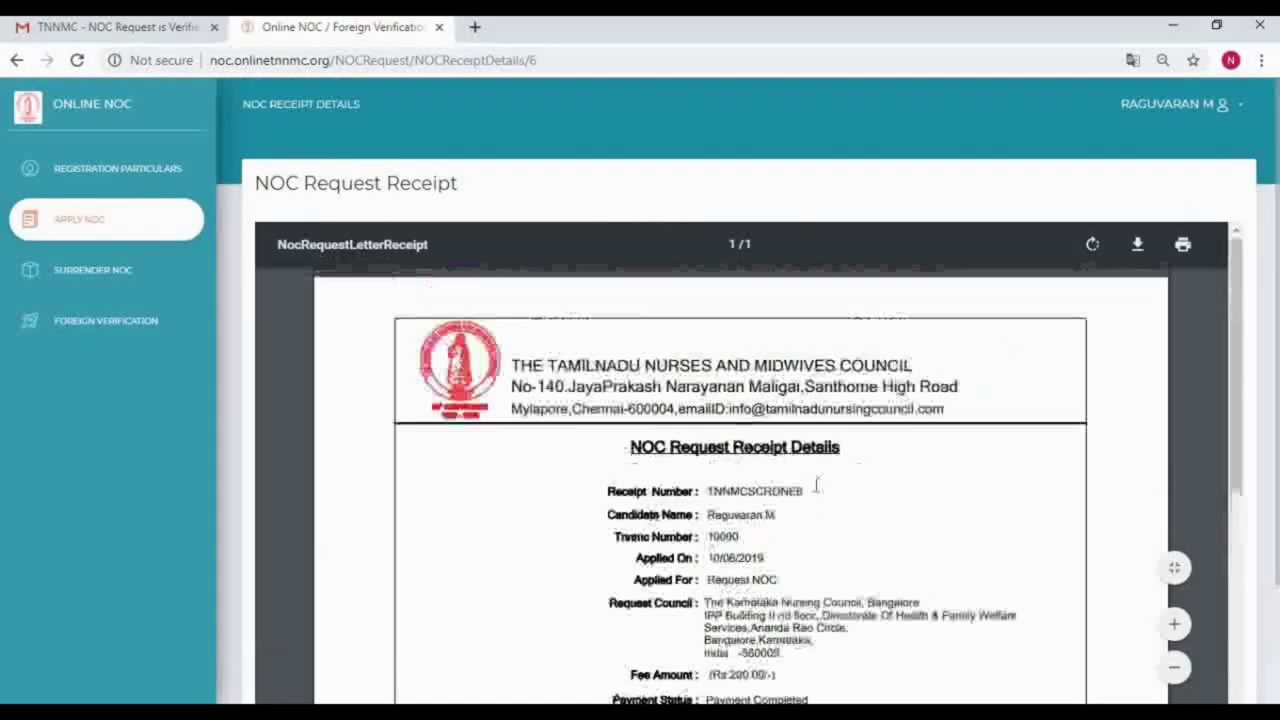
scroll(816, 485, down, 5)
click(91, 222)
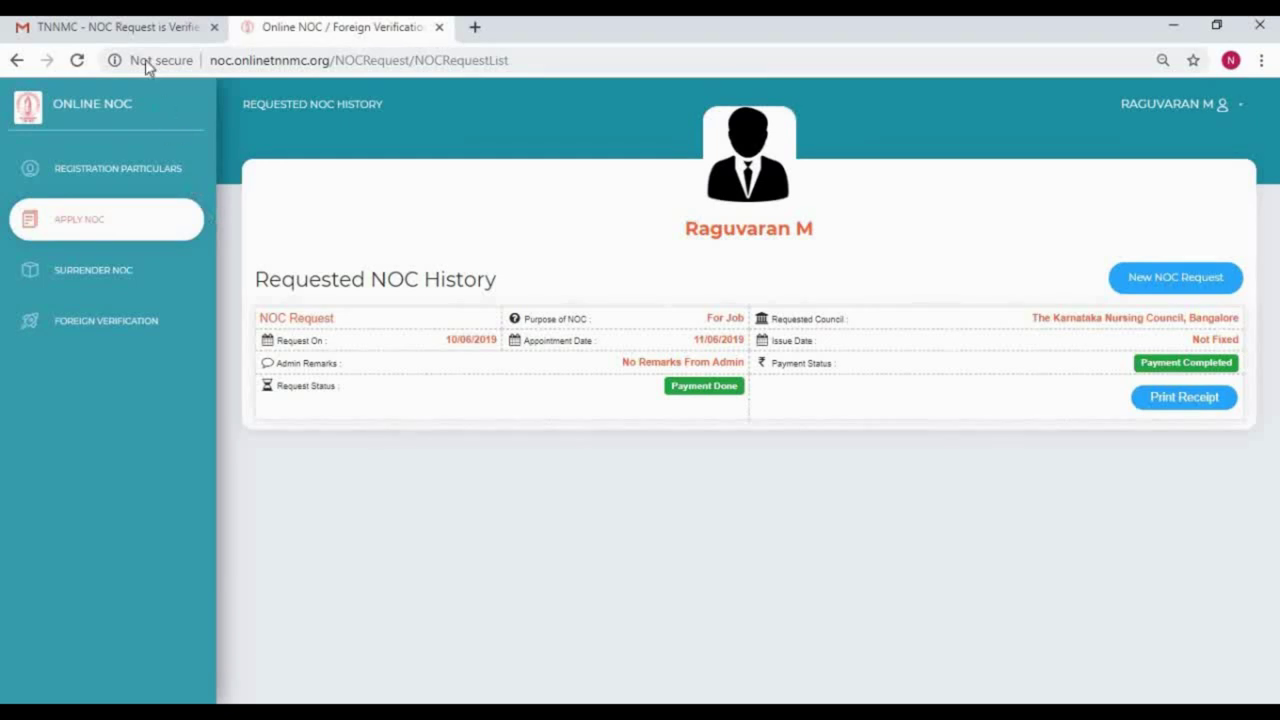
click(130, 30)
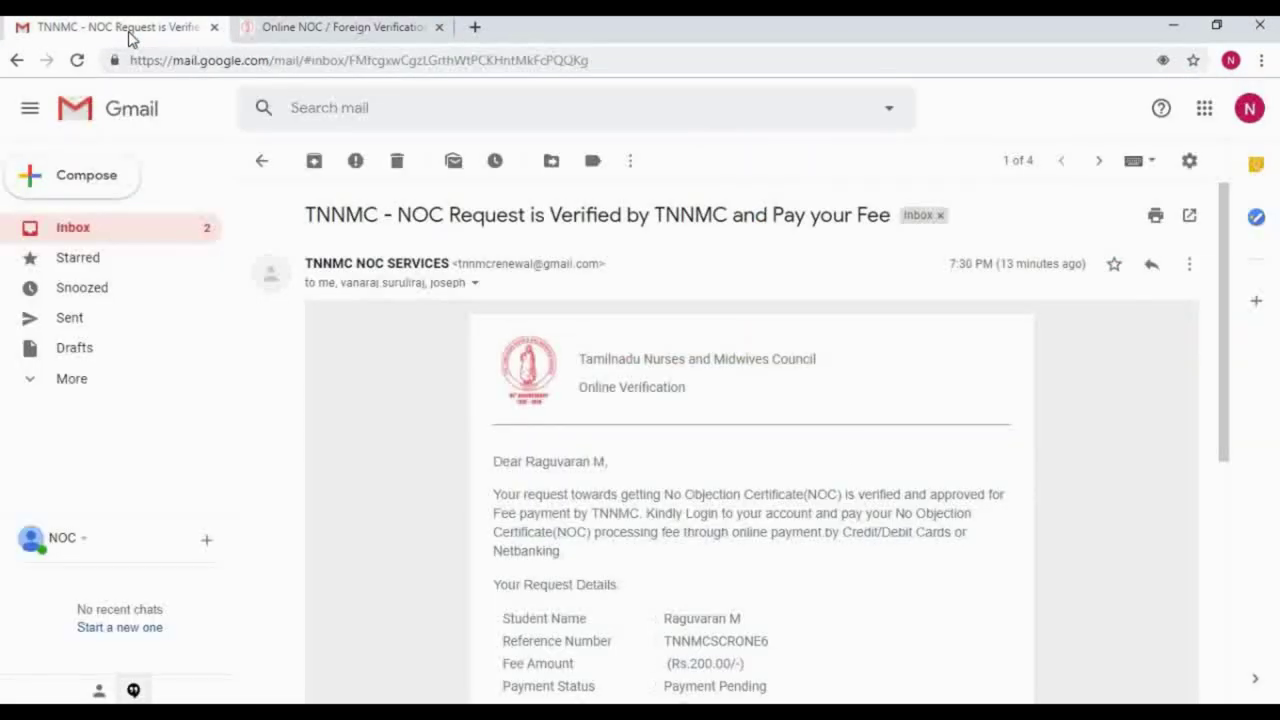
Open the 'TNNMC - NOC Request Appointment Fixed' email and read the 11/06/2019 appointment confirmation
click(123, 236)
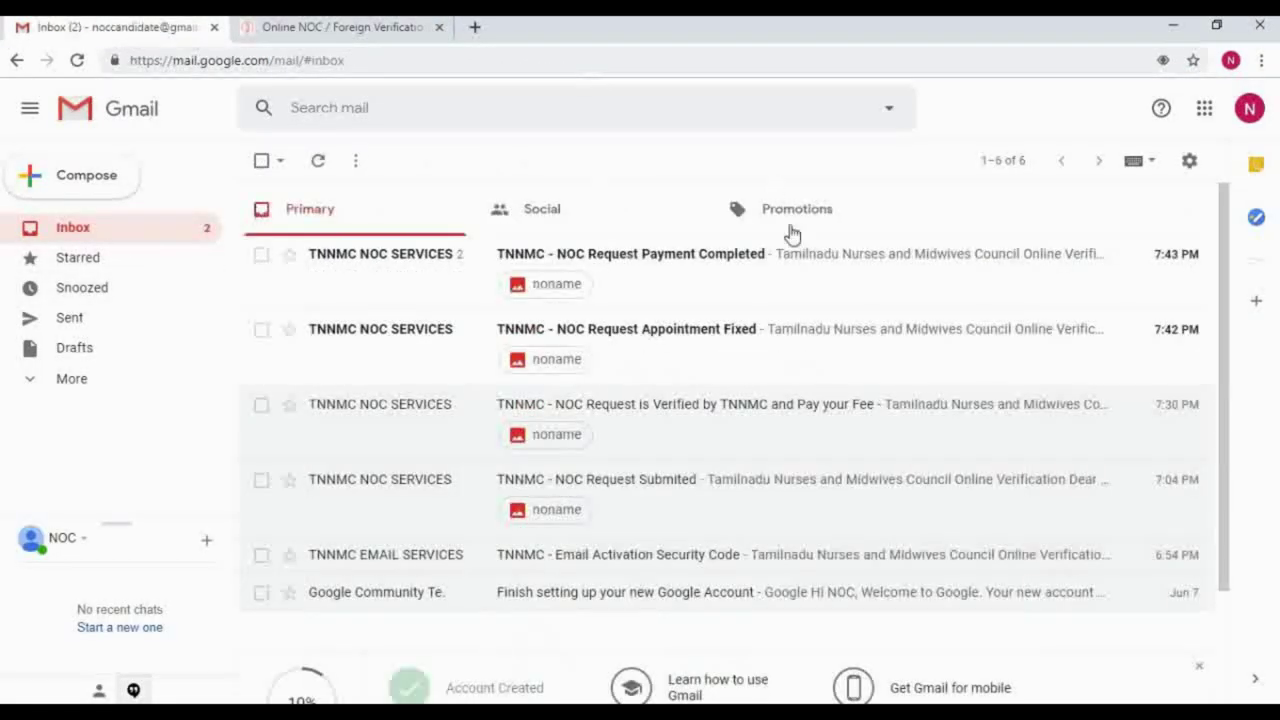
click(684, 338)
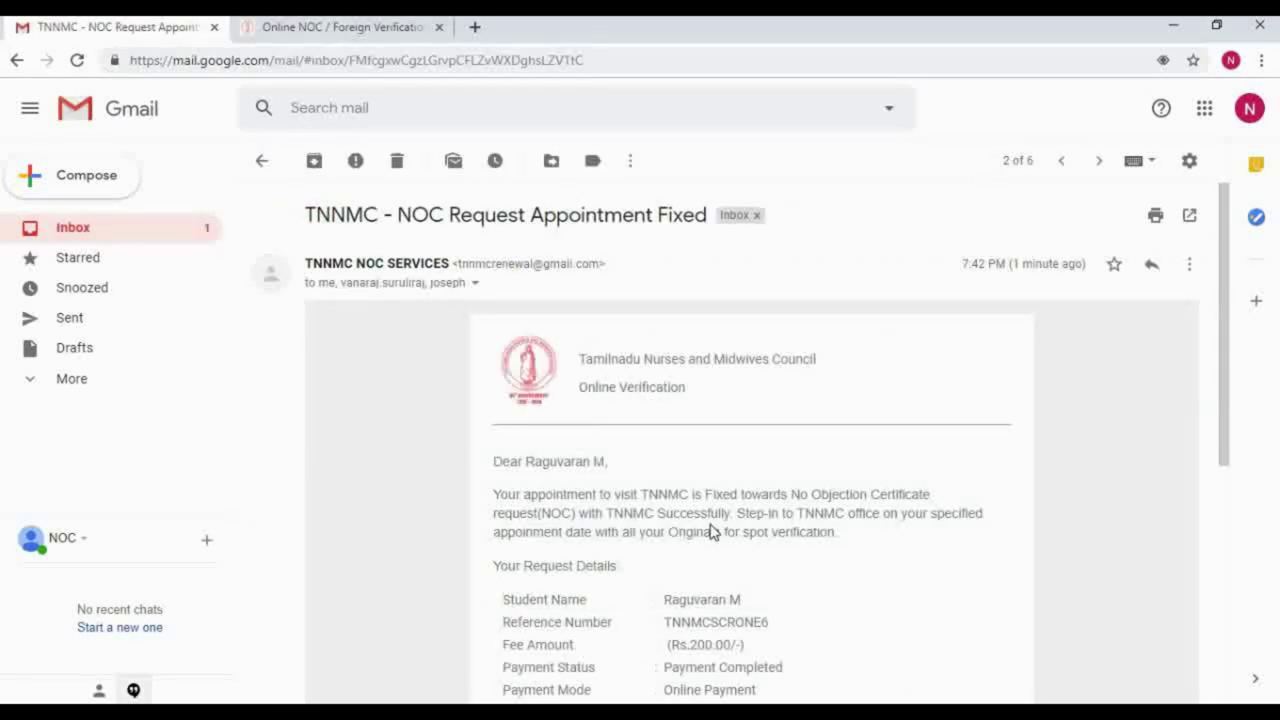
scroll(710, 530, down, 1)
drag(490, 402, 908, 413)
click(924, 445)
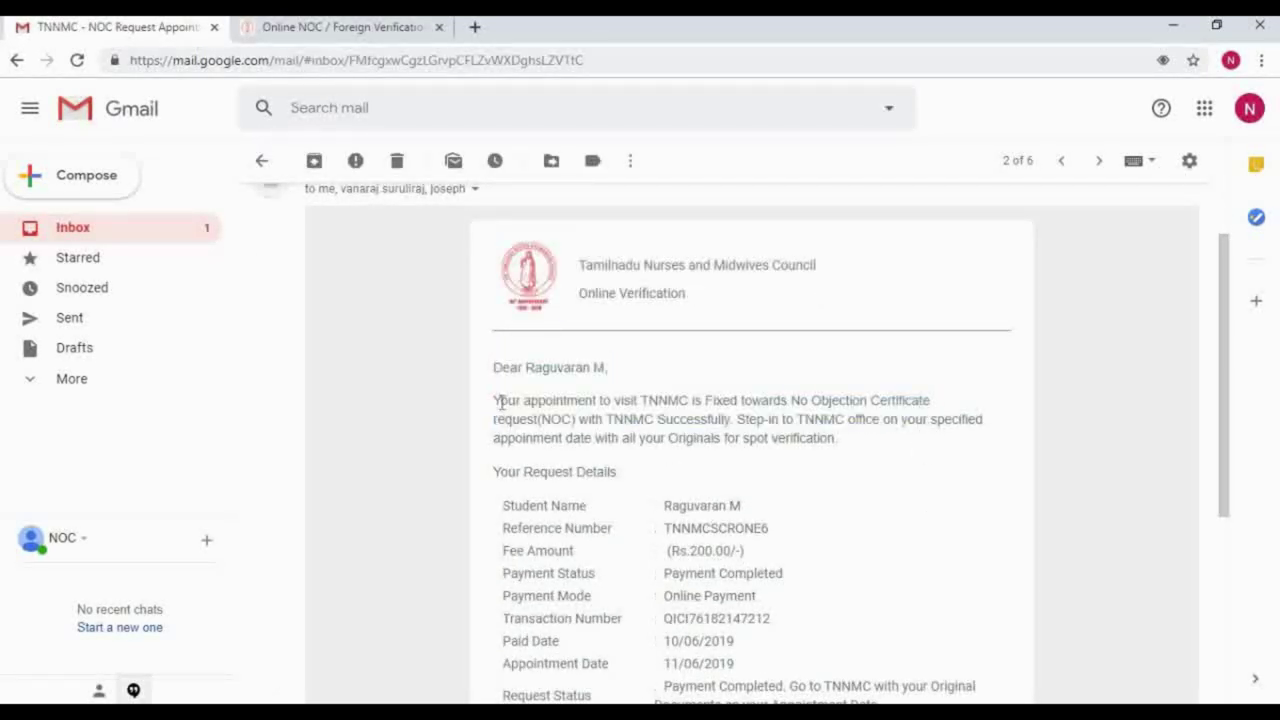